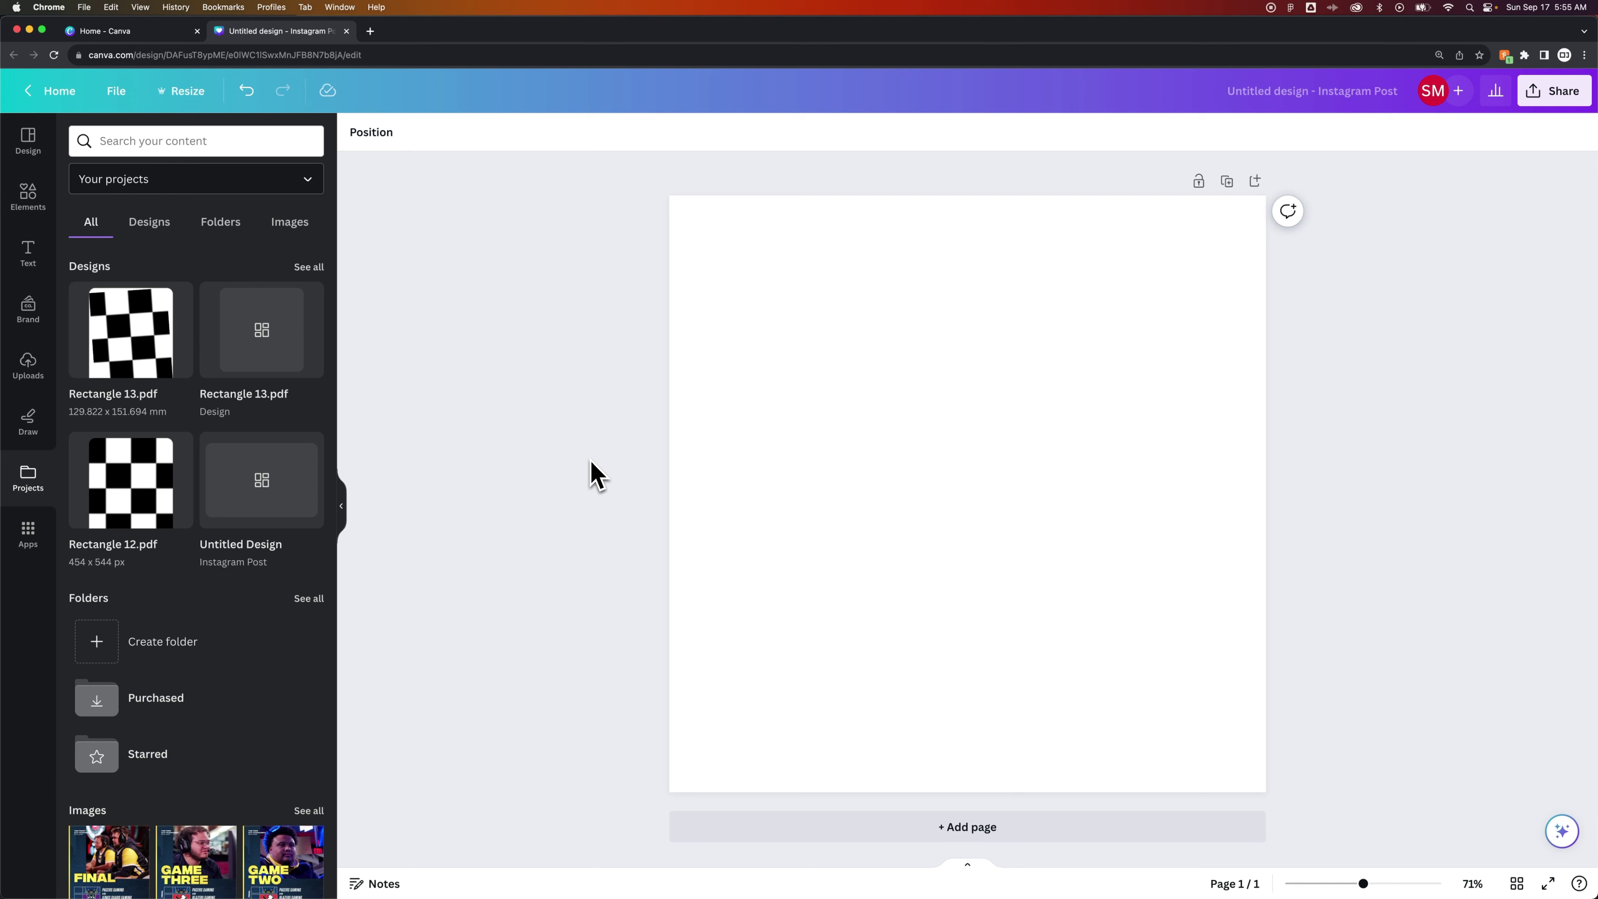
- Place the Rectangle 12.pdf checkerboard on the Canva page, resize and move it, then delete it
drag(142, 517, 802, 446)
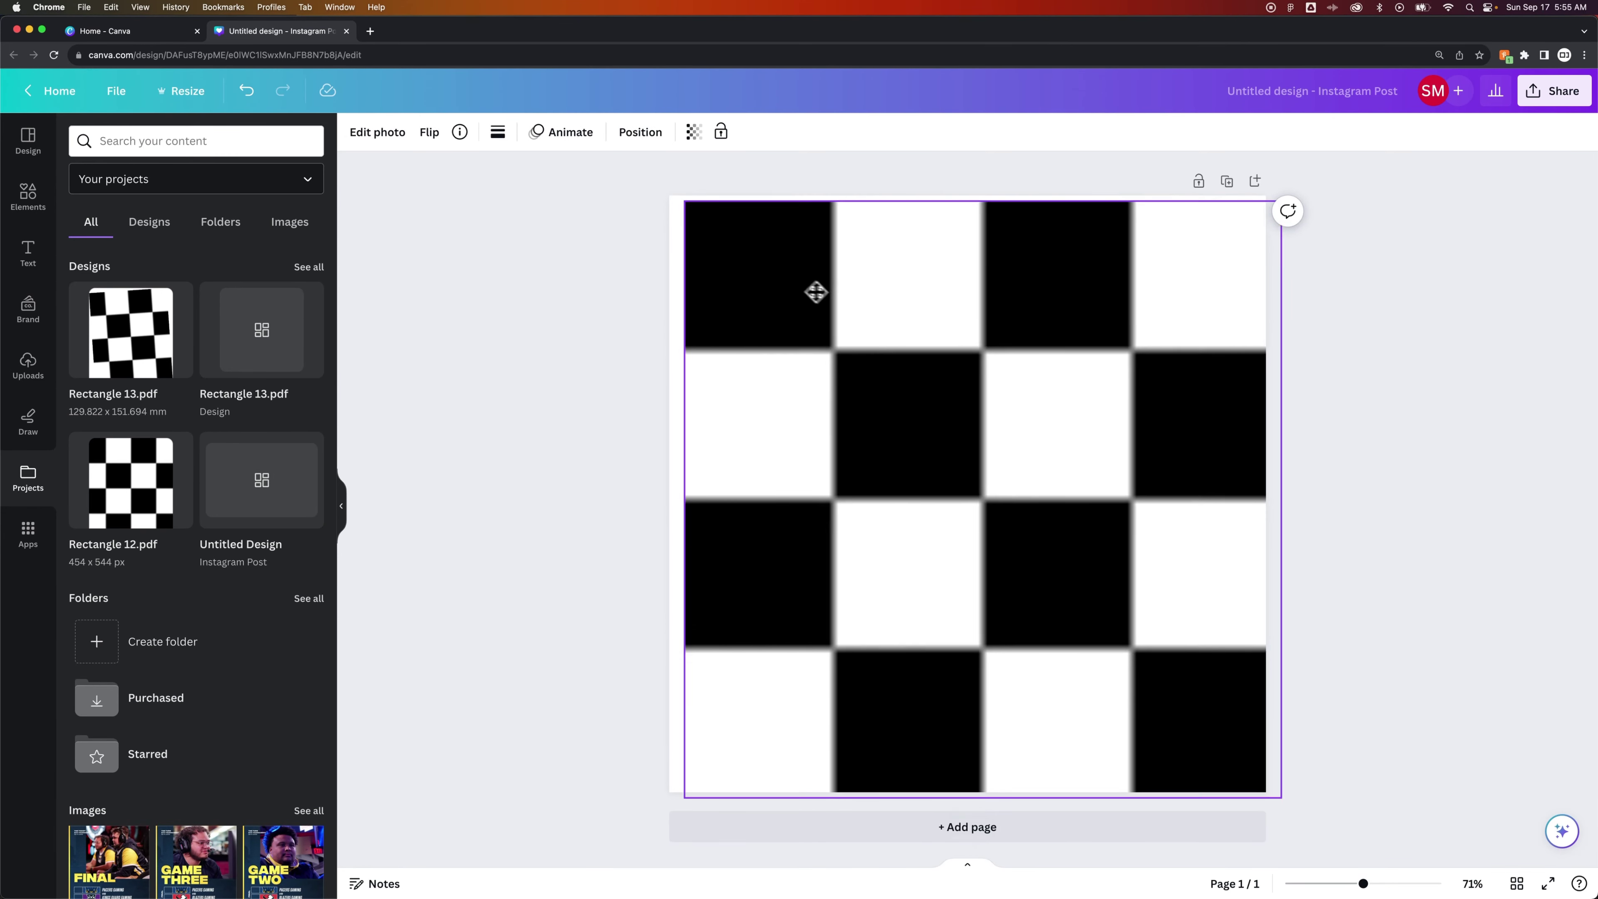
drag(737, 208, 989, 401)
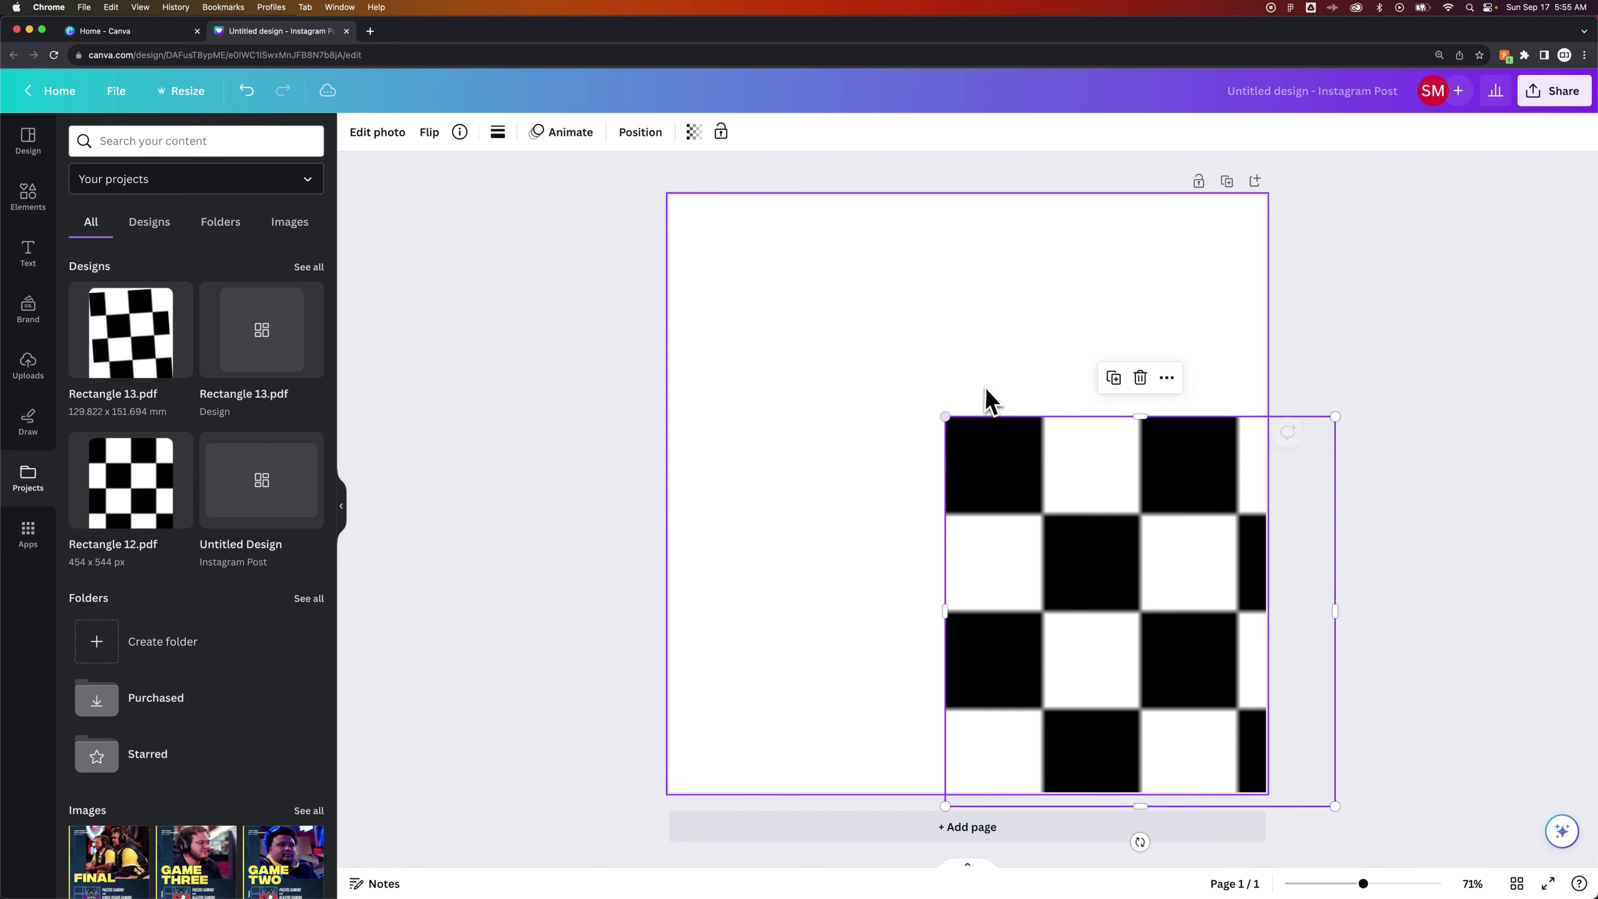
drag(1110, 526, 963, 386)
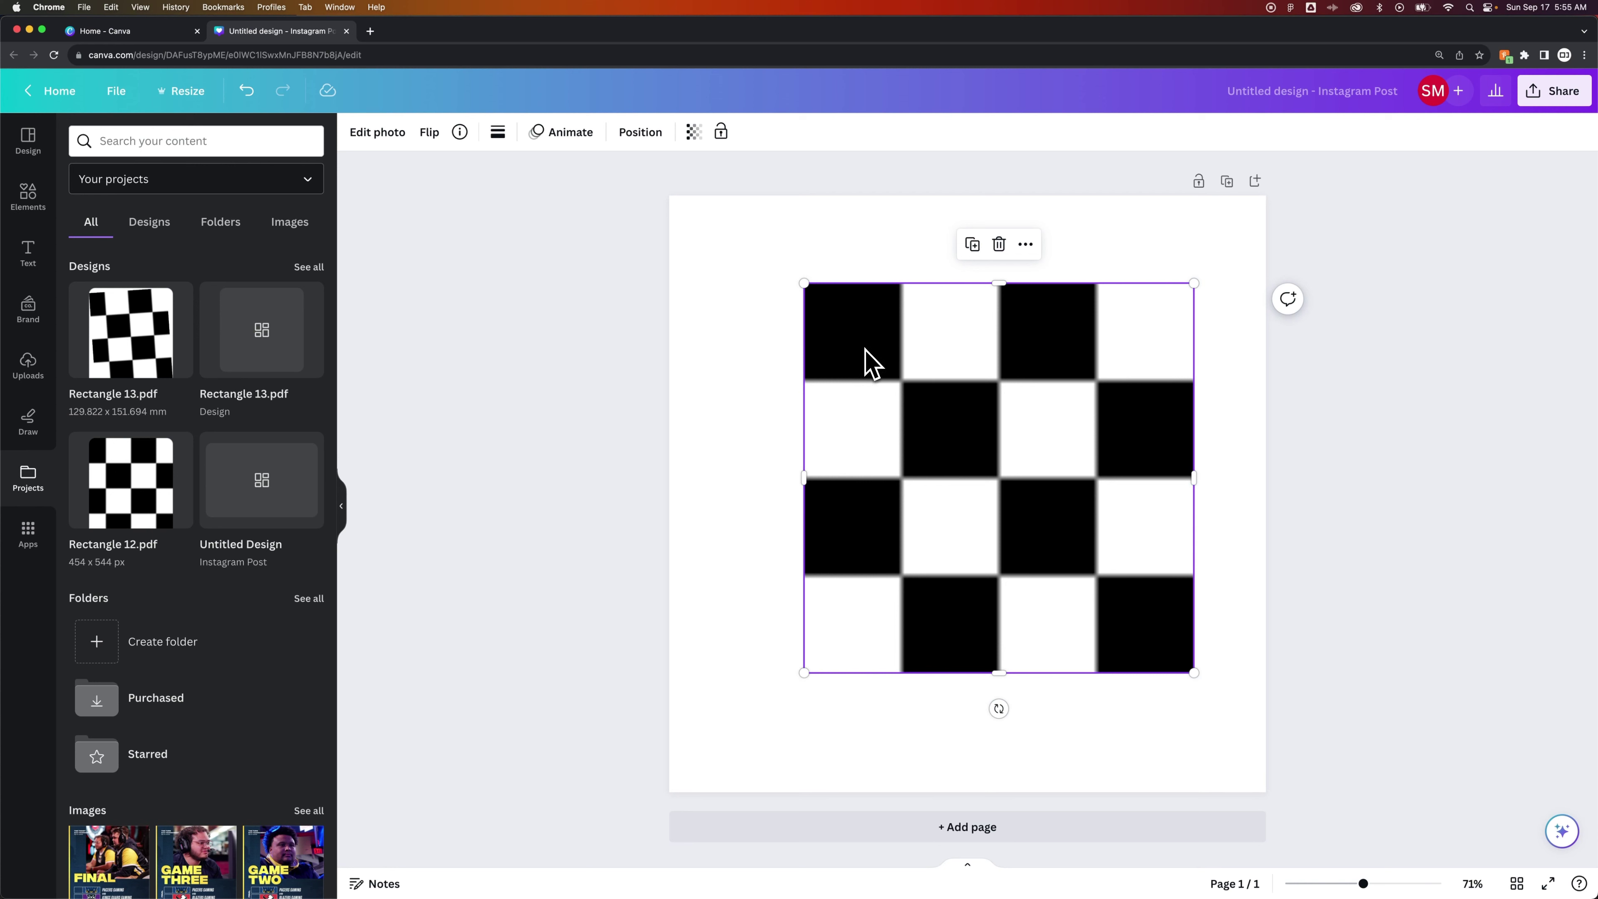
right_click(878, 361)
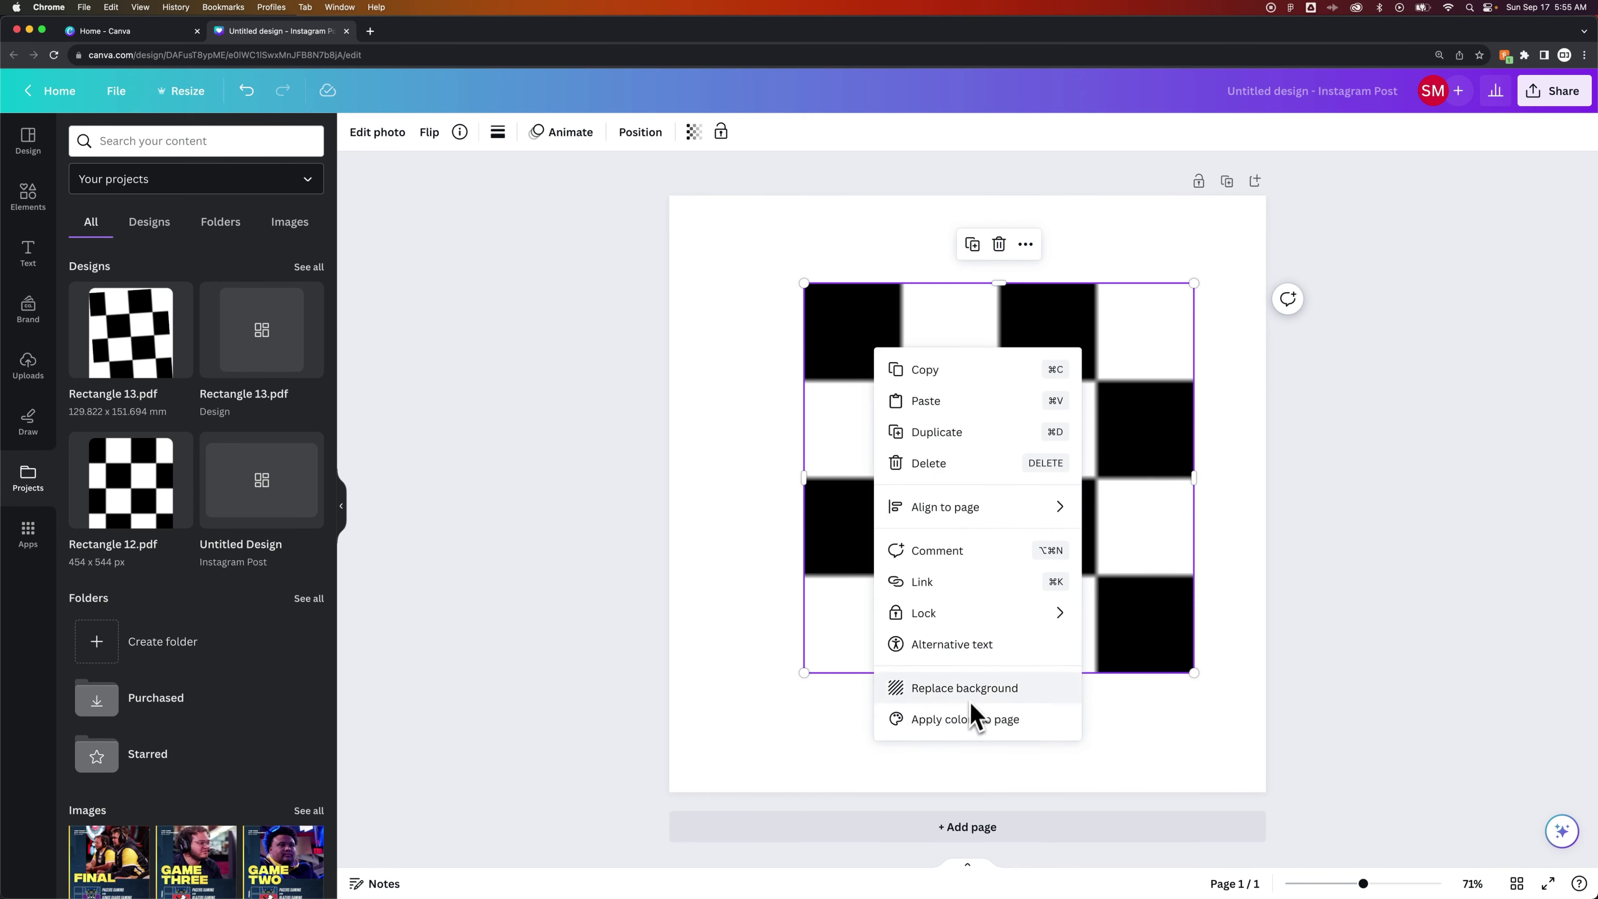
click(979, 337)
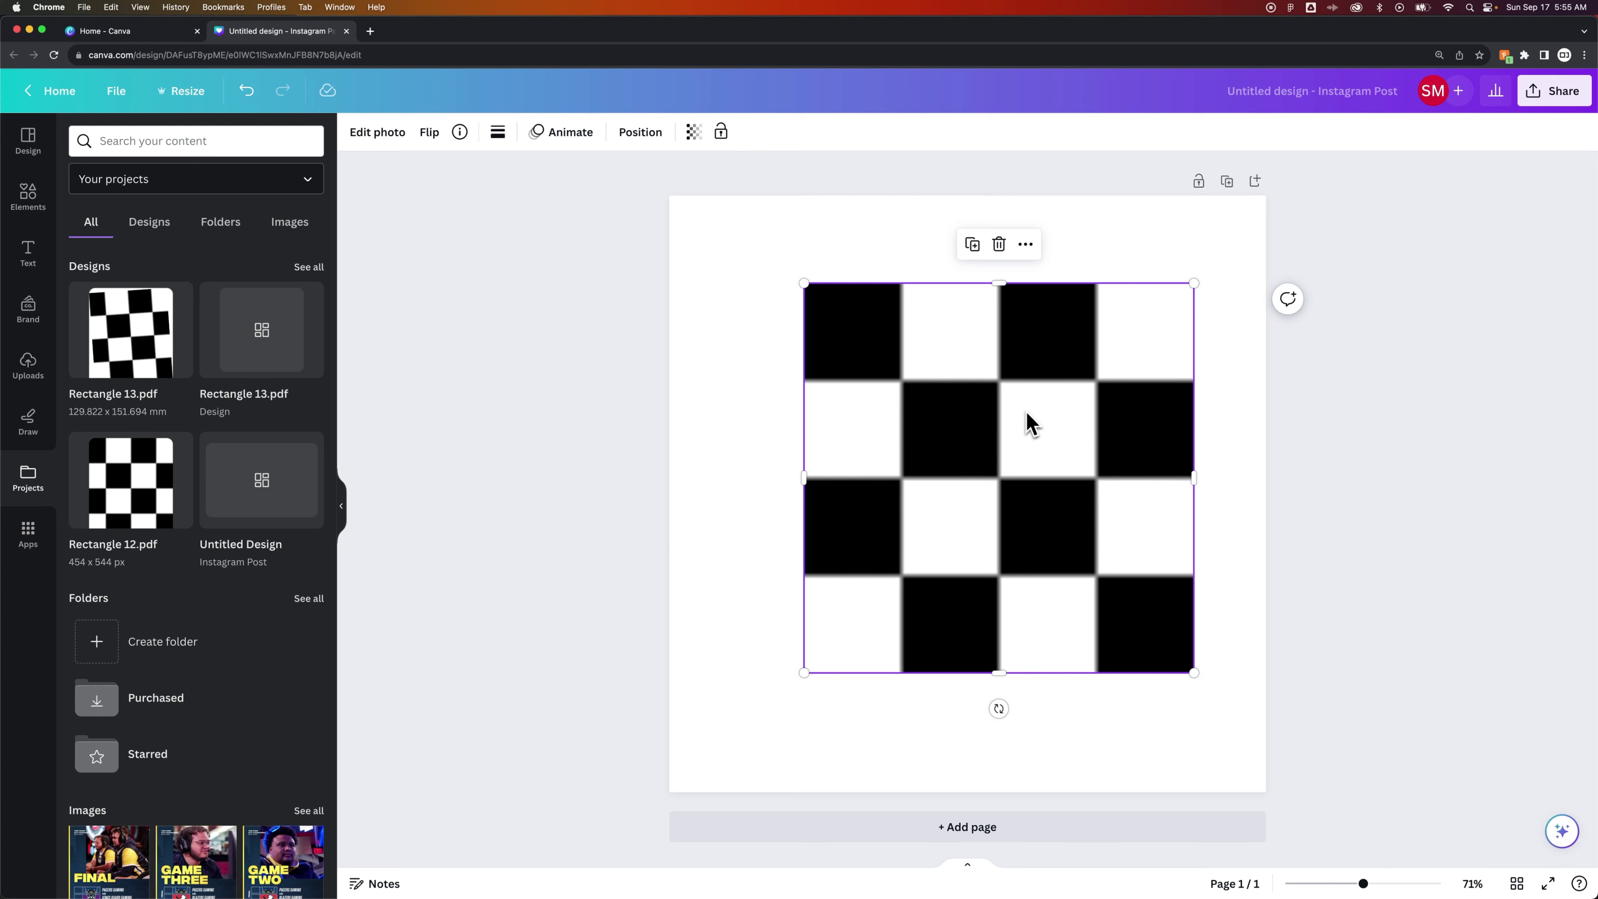
key(Delete)
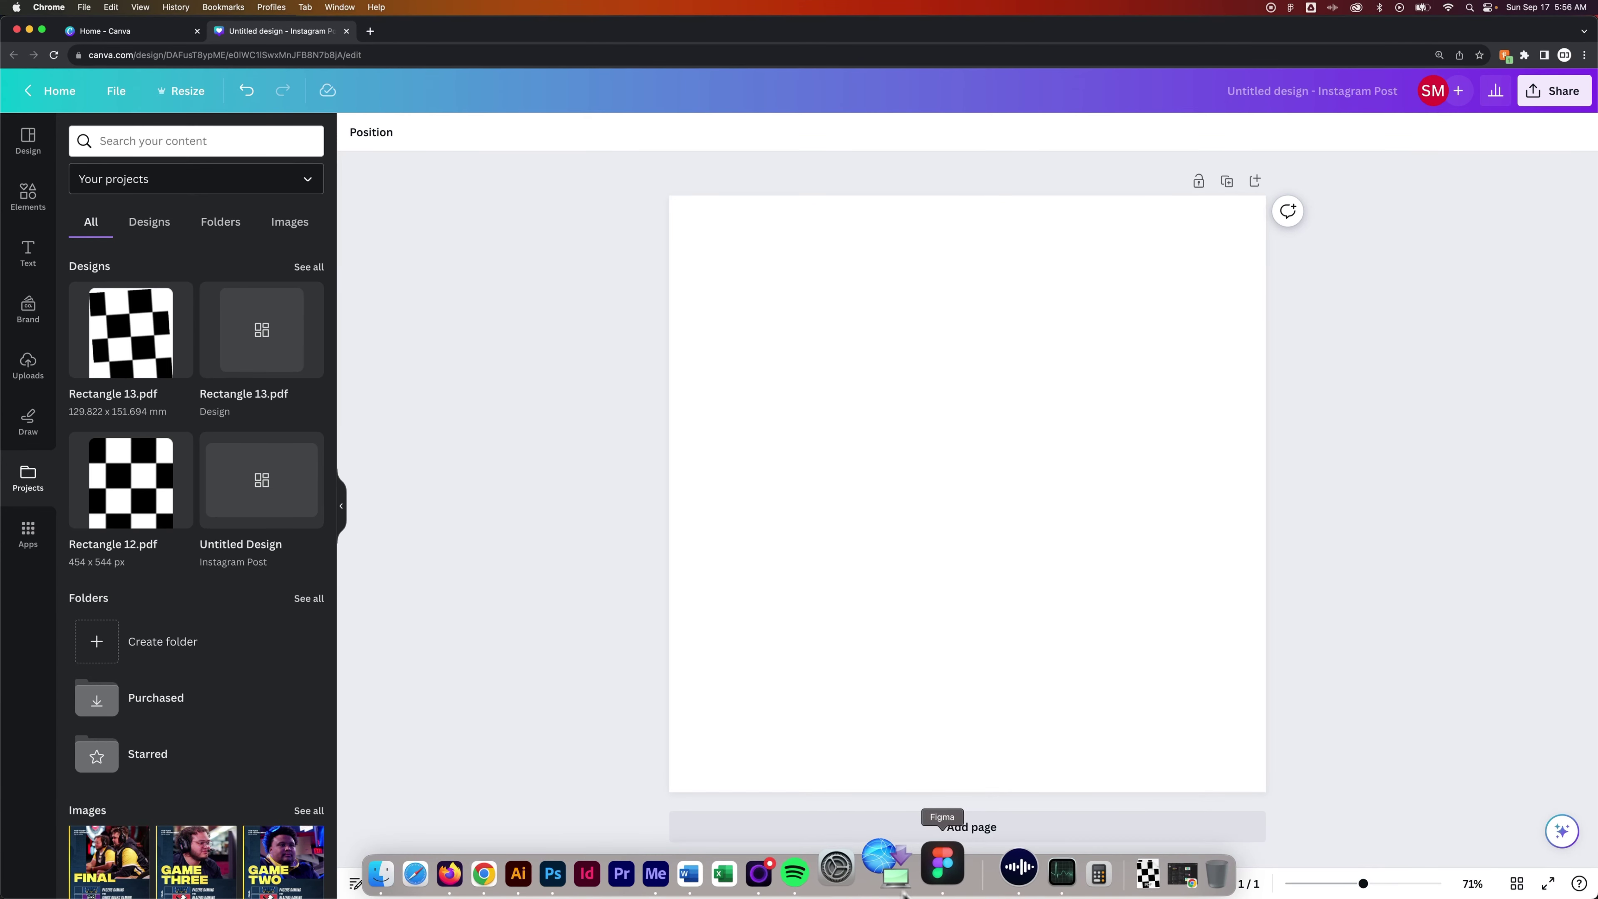
- In Figma, draw a new frame and size it to 1080 × 1080
click(939, 878)
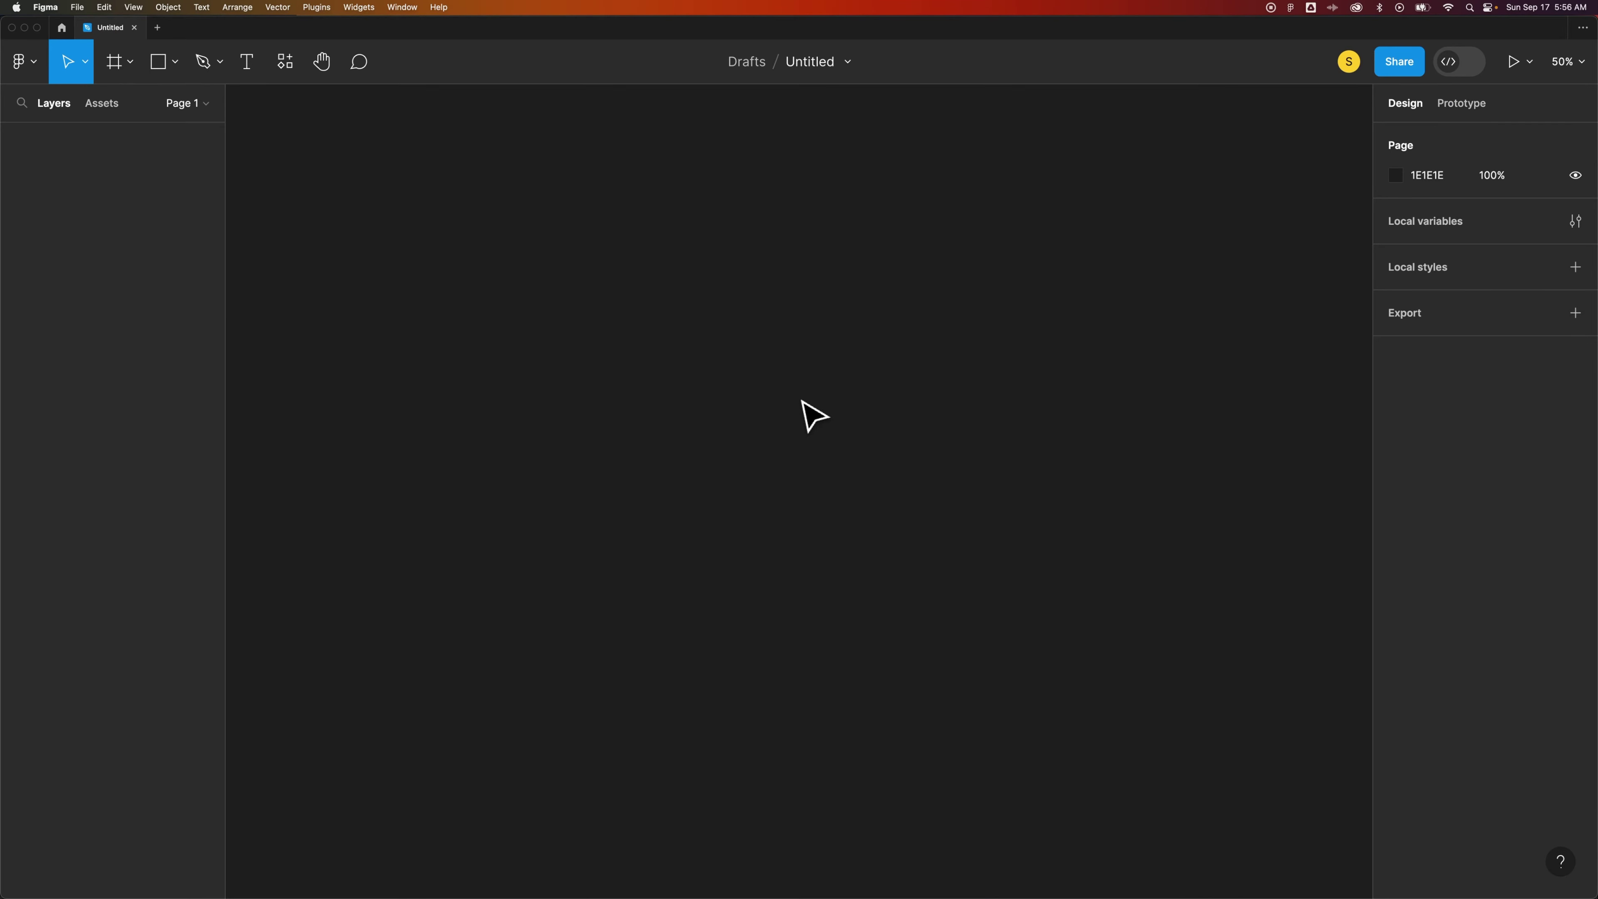
key(f)
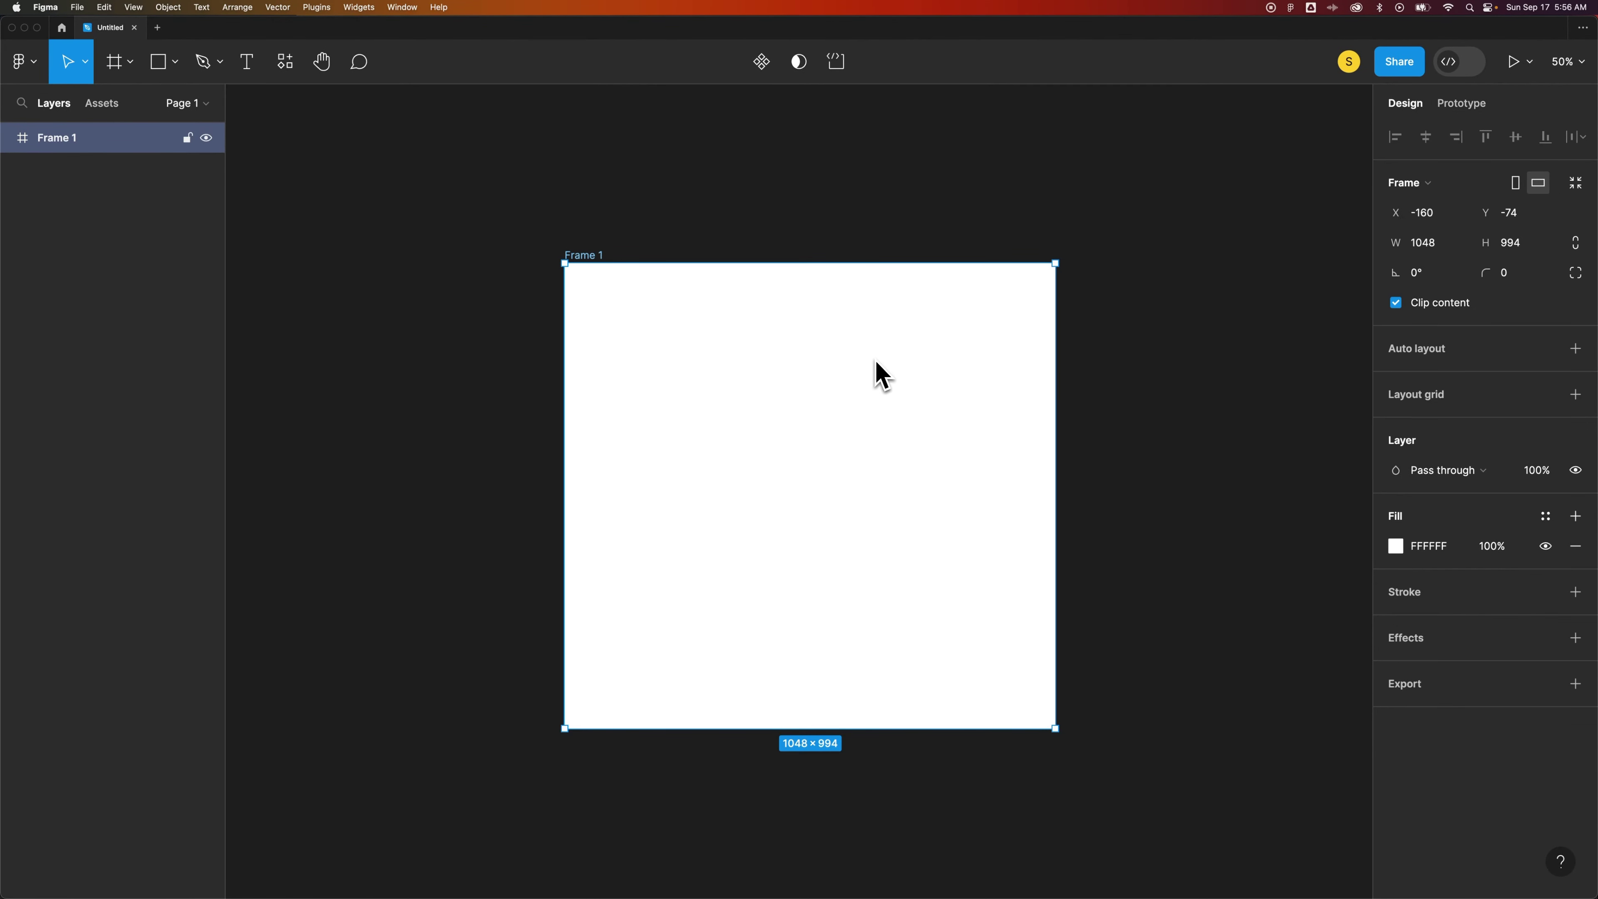
click(1441, 251)
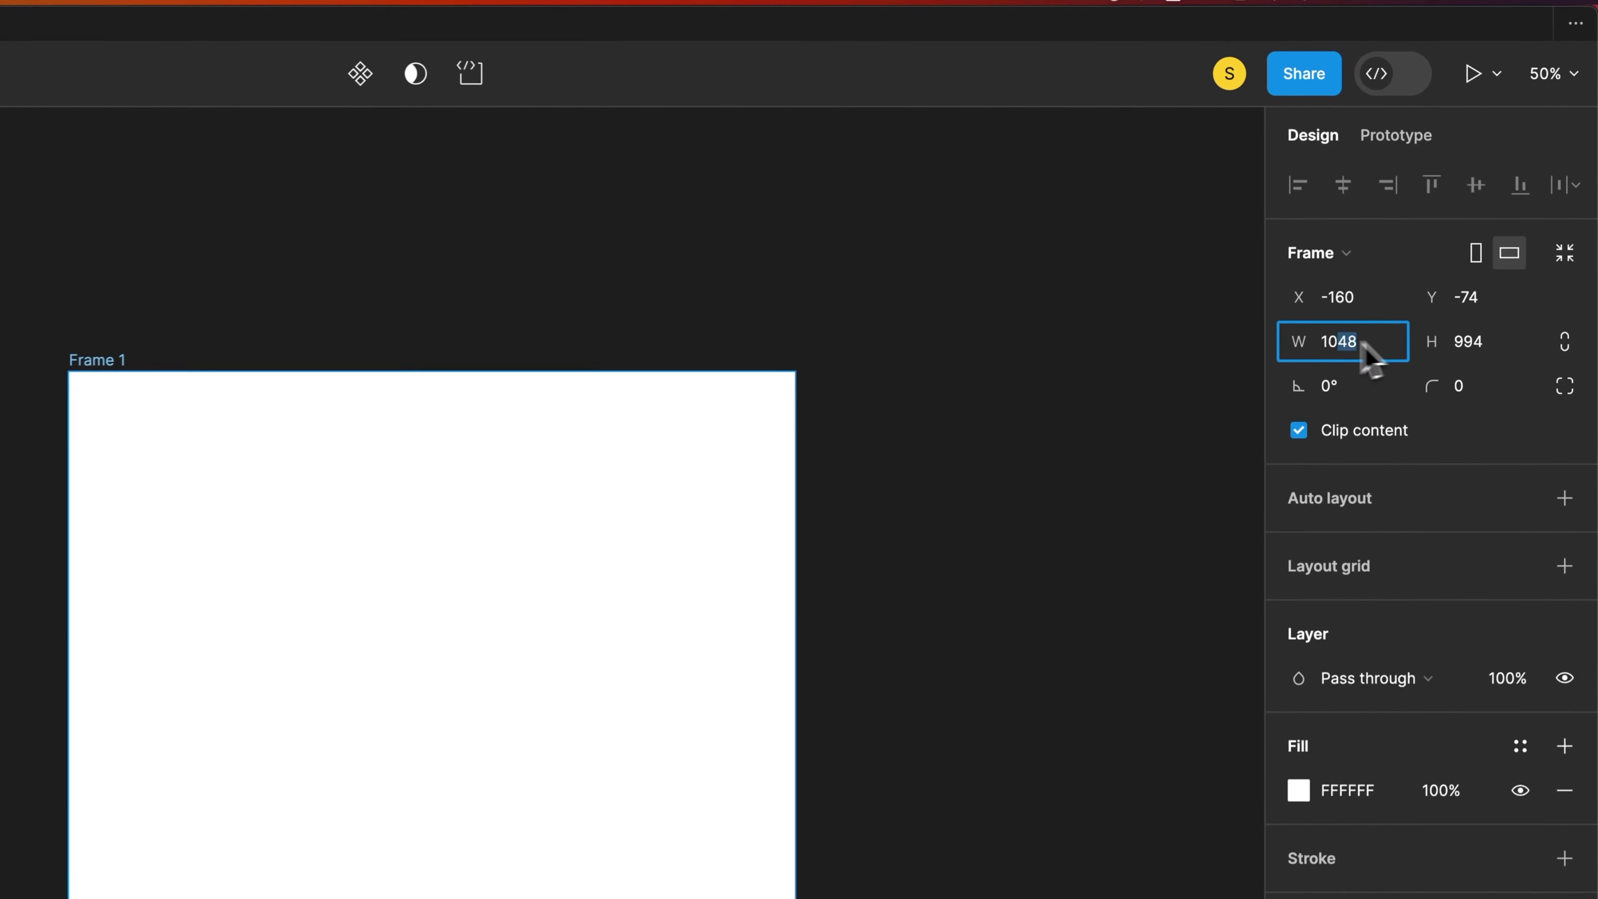
text(1)
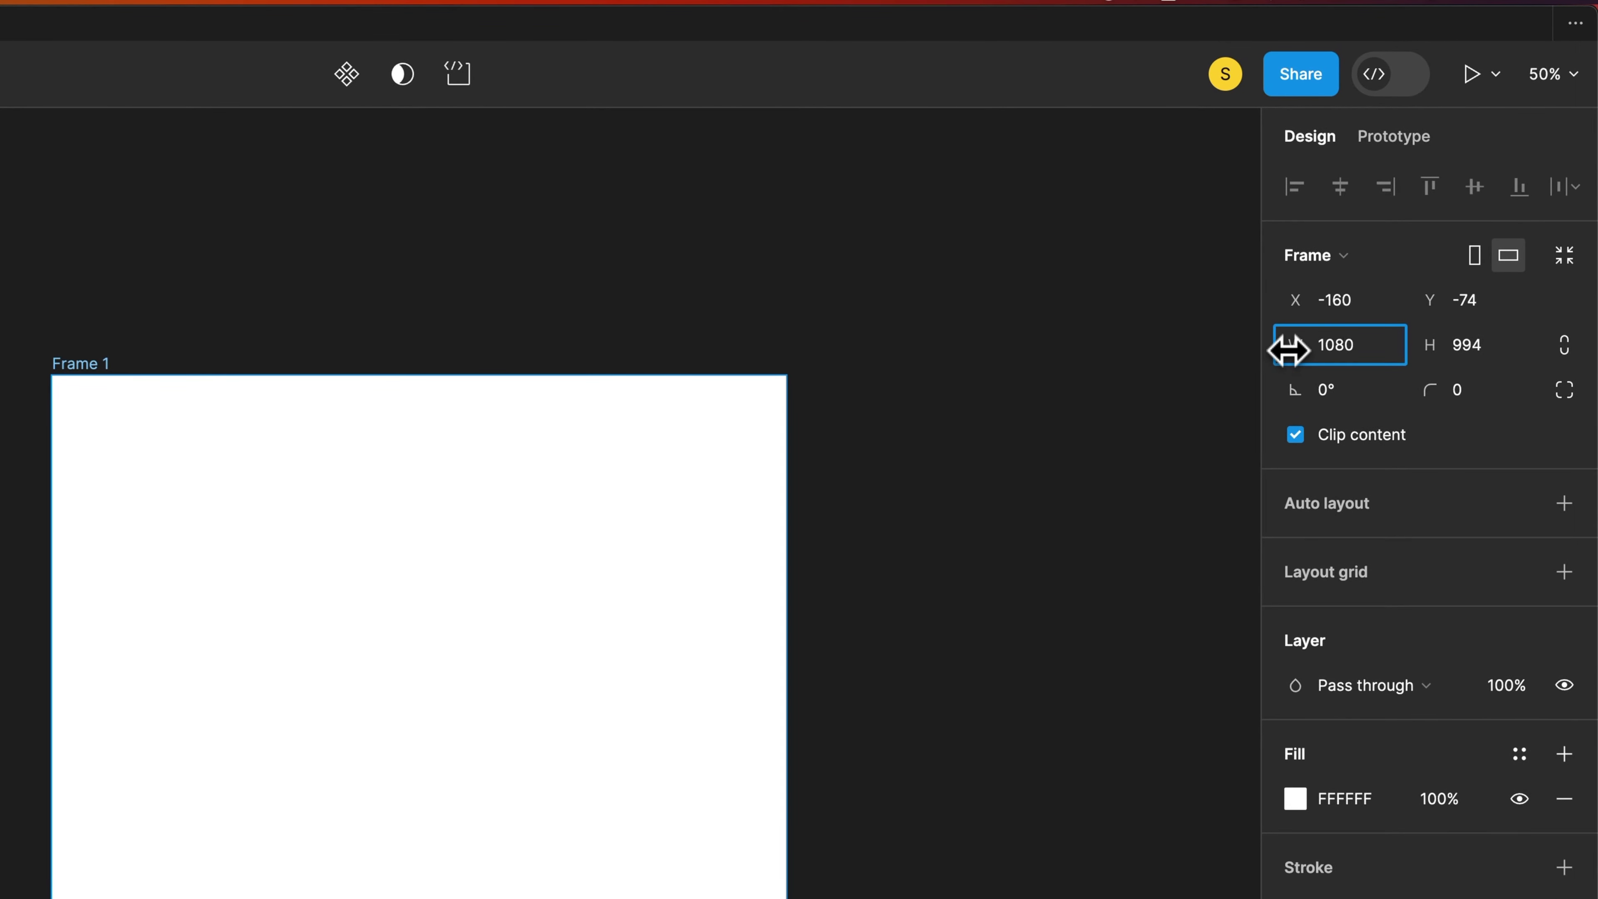
click(1475, 353)
text(10)
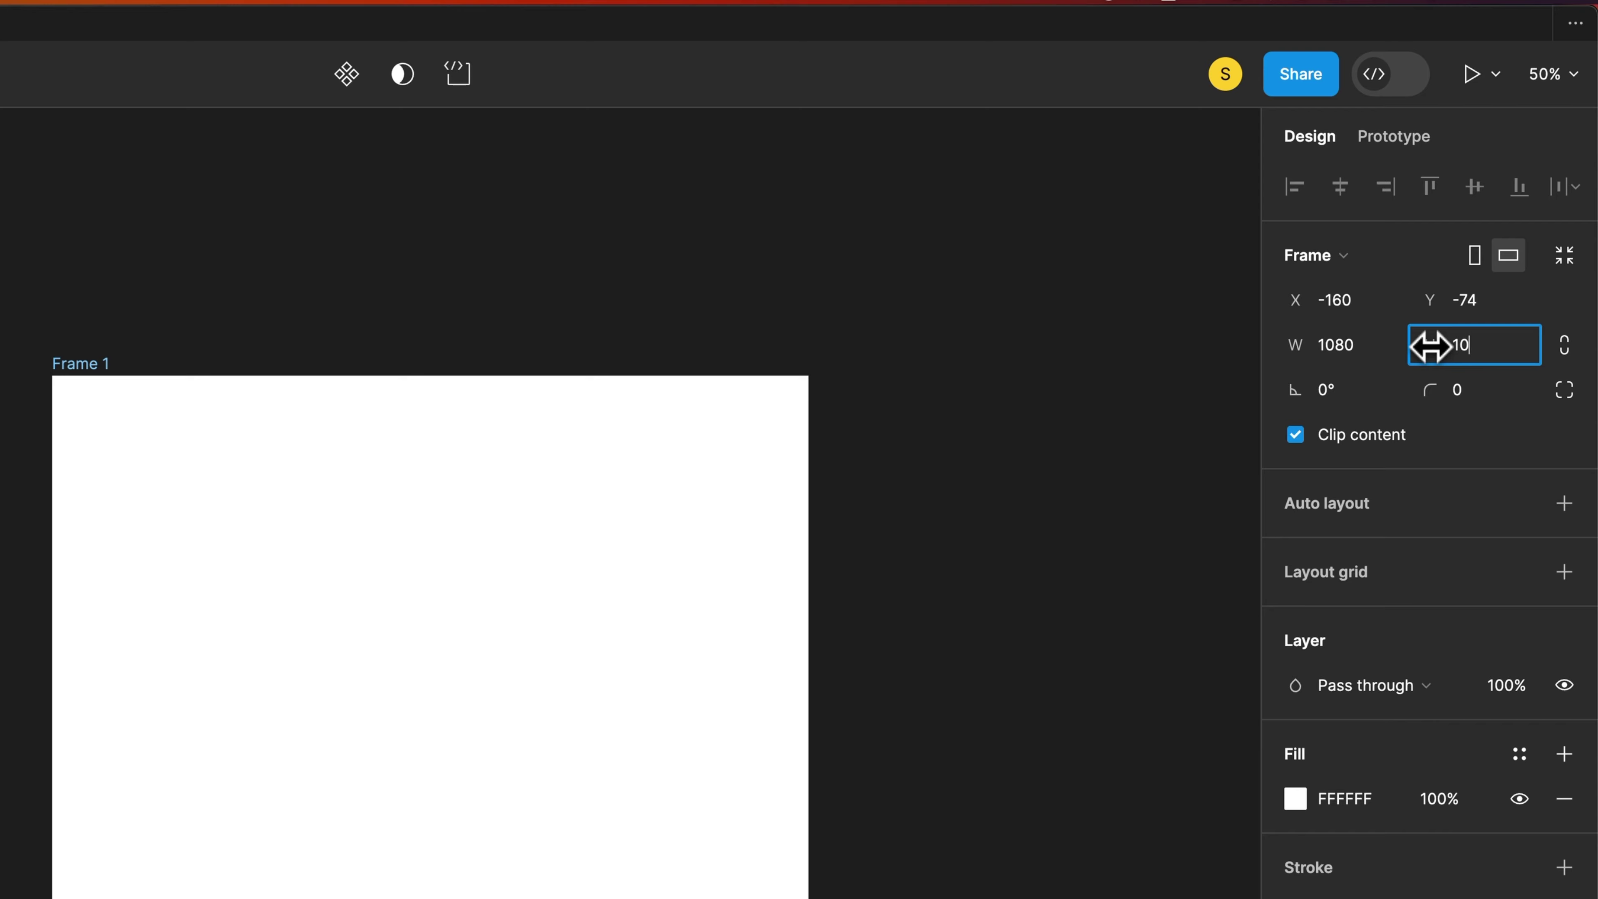
text(80)
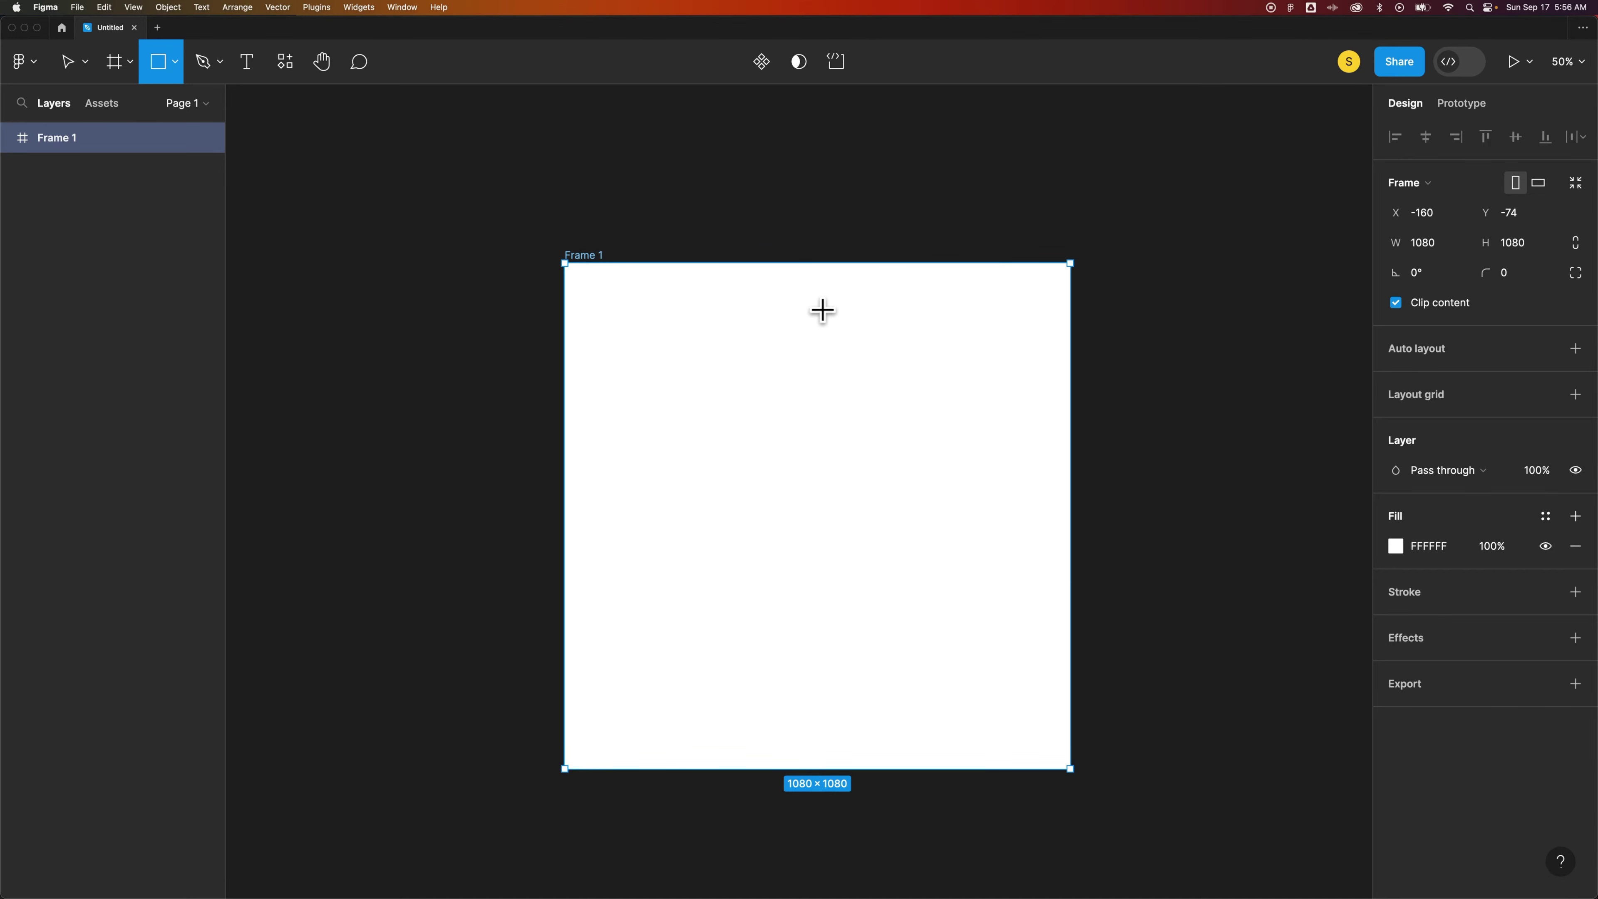
- Draw a grey rectangle in Frame 1, sized 492 × 842 and vertically centred
drag(811, 311, 1040, 564)
drag(946, 378, 938, 371)
scroll(938, 371, left, 2)
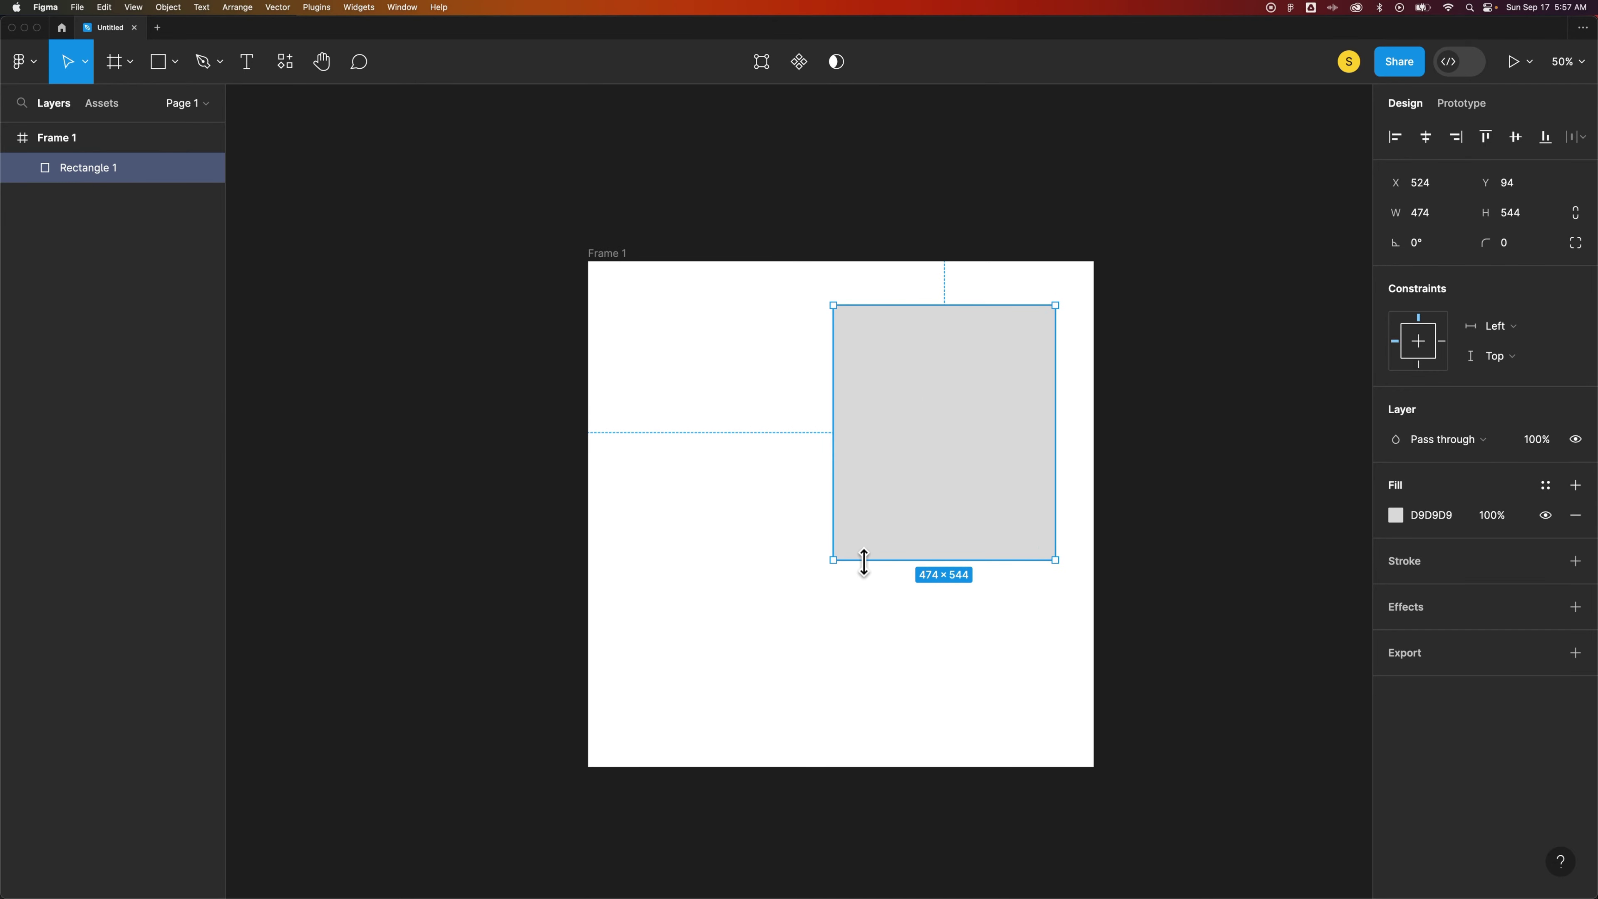
drag(864, 562, 863, 704)
drag(962, 473, 966, 490)
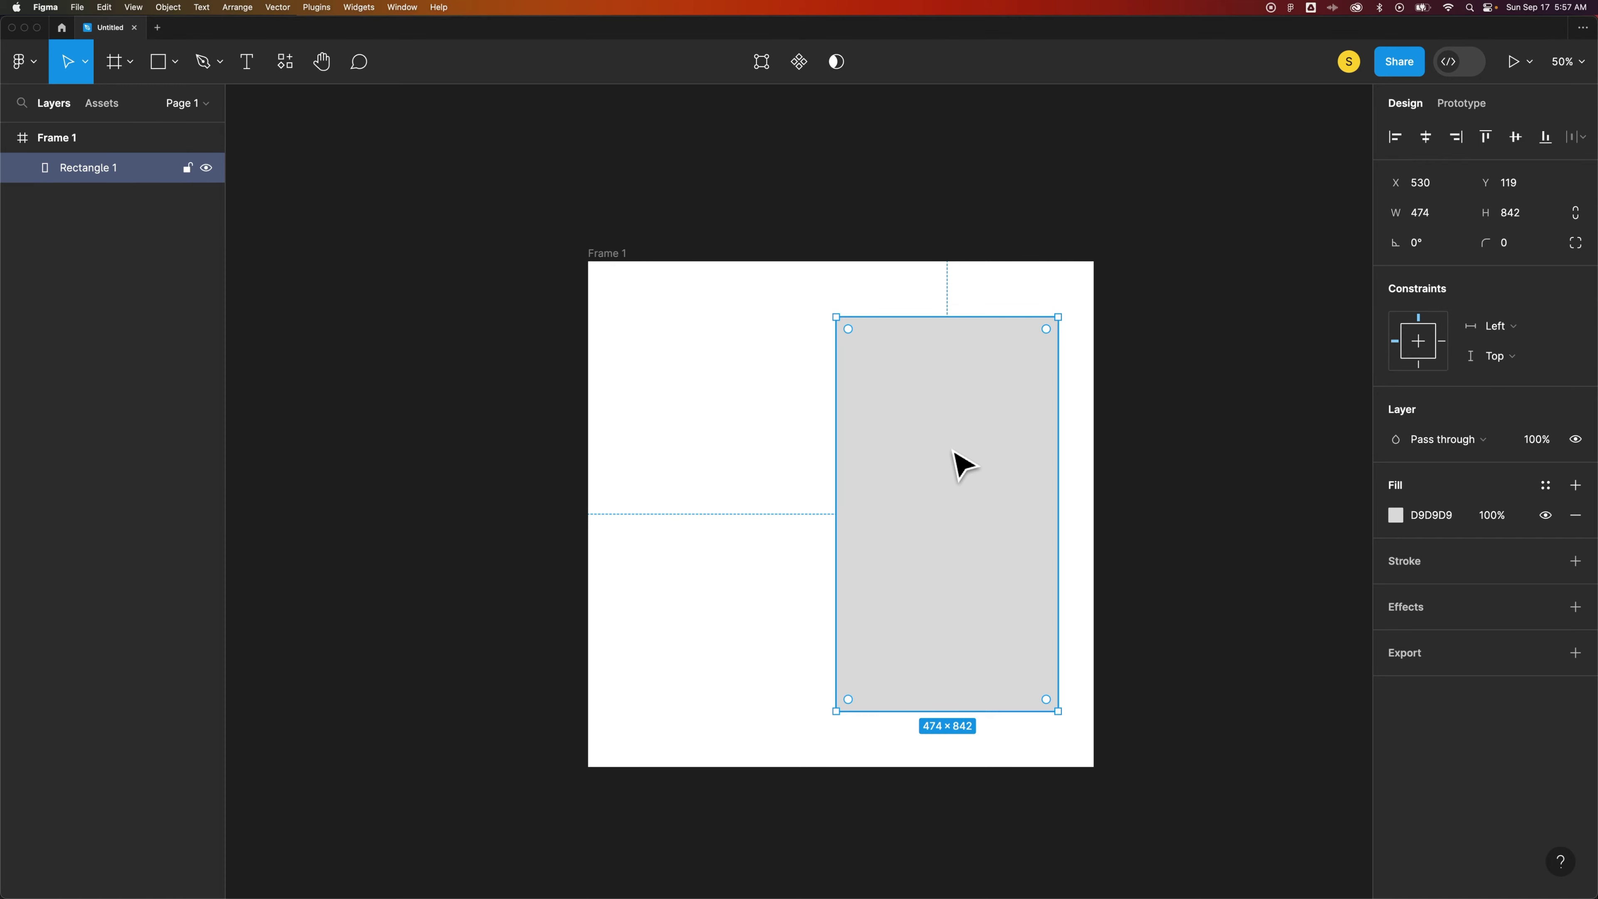
mouse_move(837, 376)
mouse_down()
mouse_move(855, 375)
mouse_move(827, 378)
mouse_up()
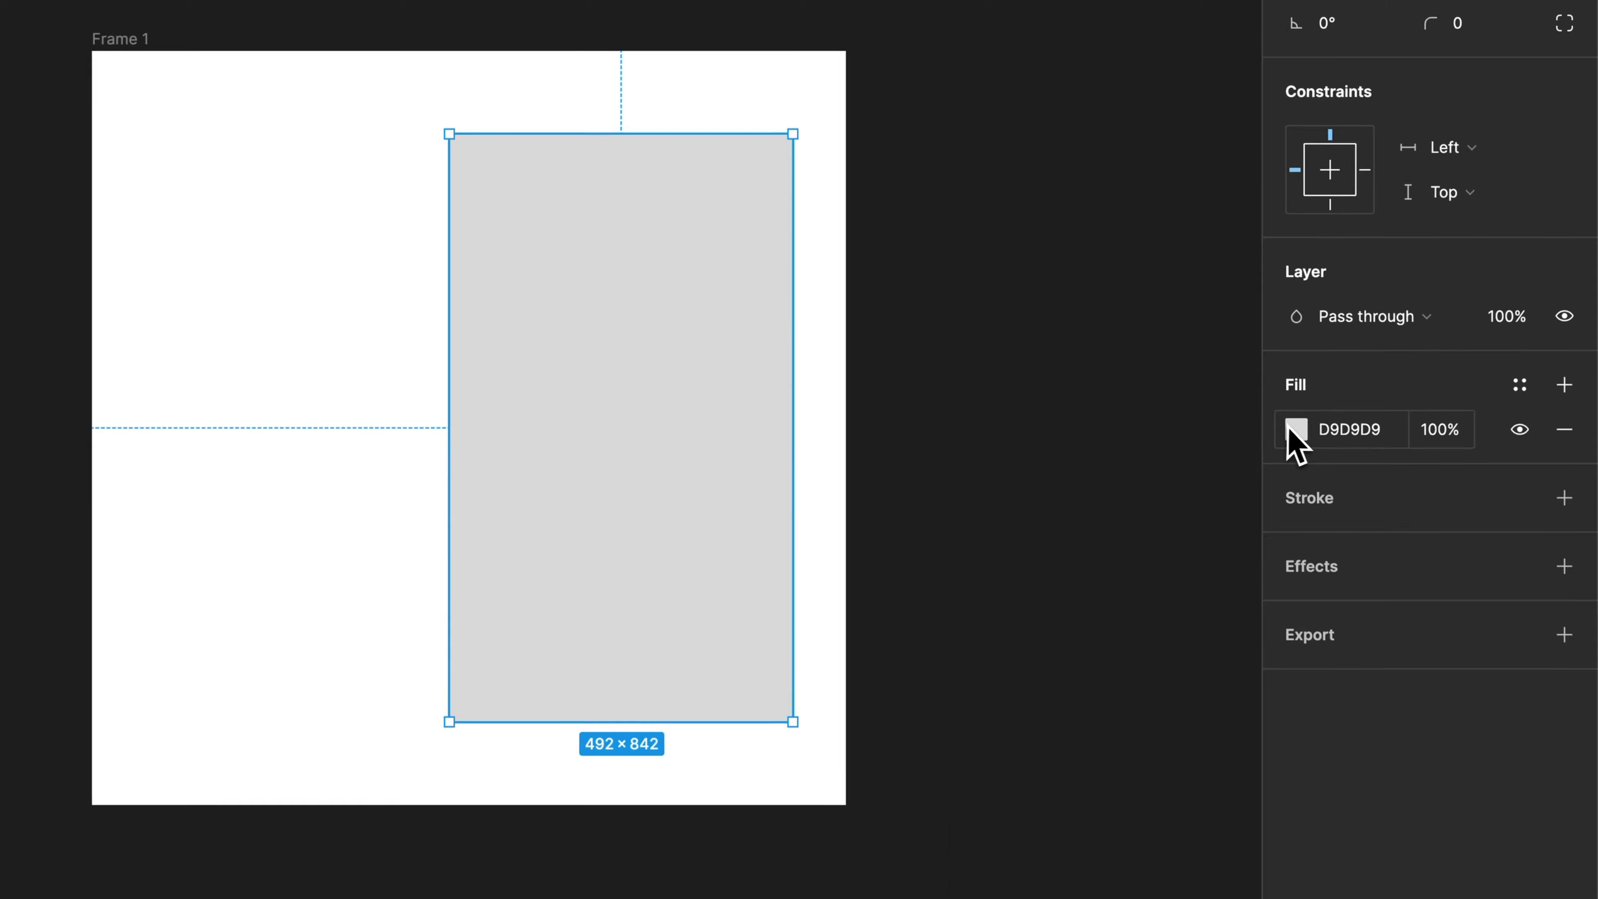
- Give Rectangle 1 an image fill and add a PDF export setting
click(1293, 431)
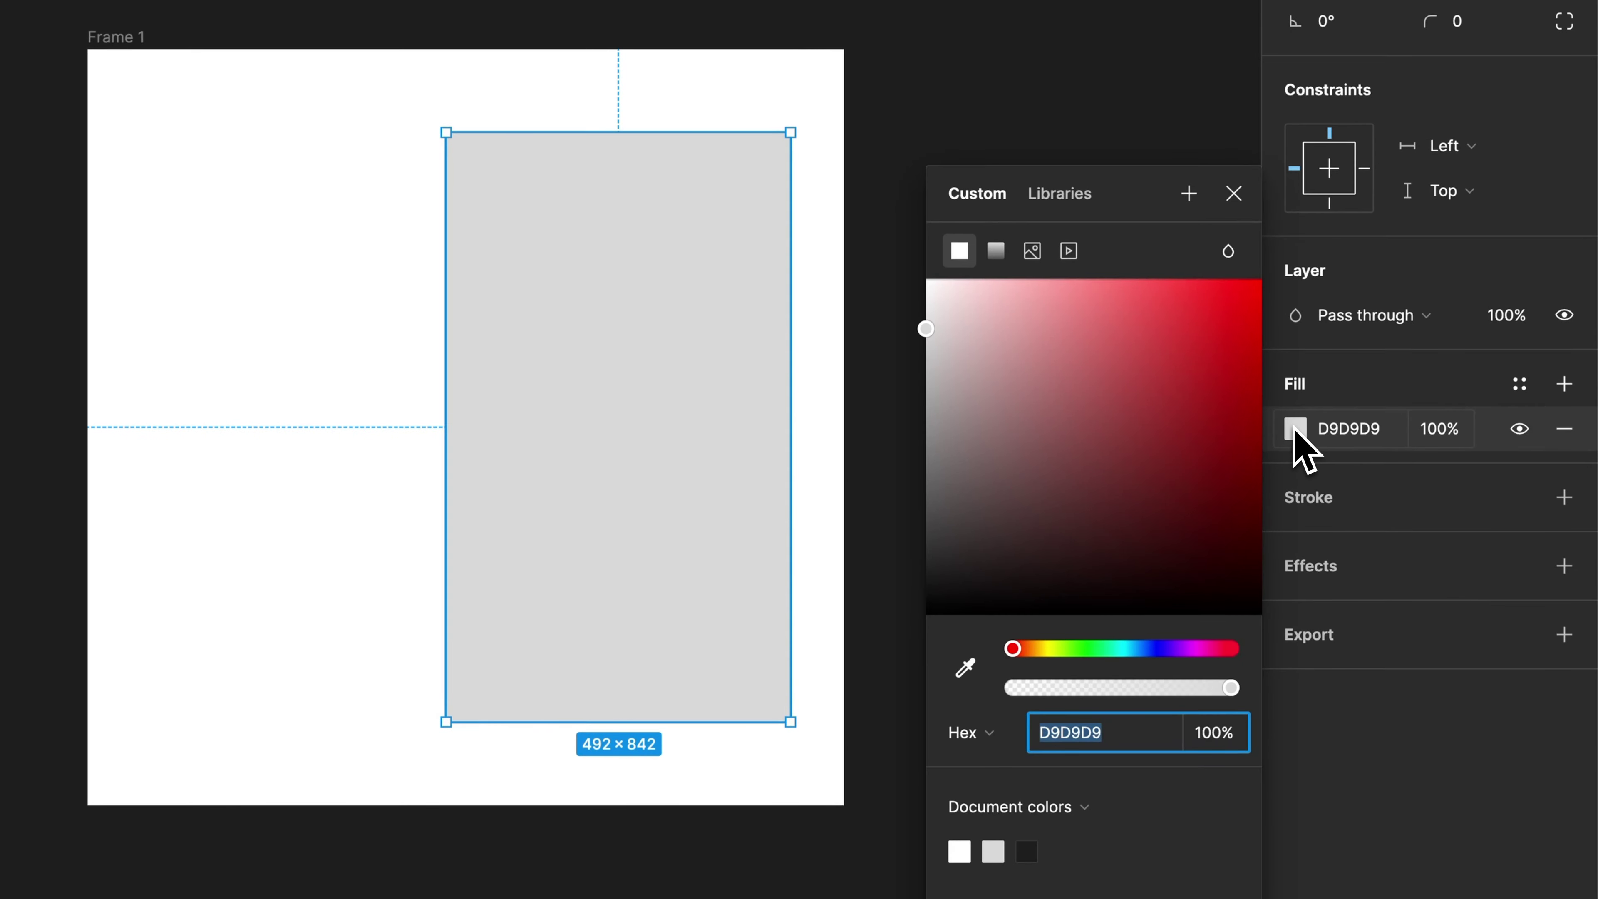
click(1031, 252)
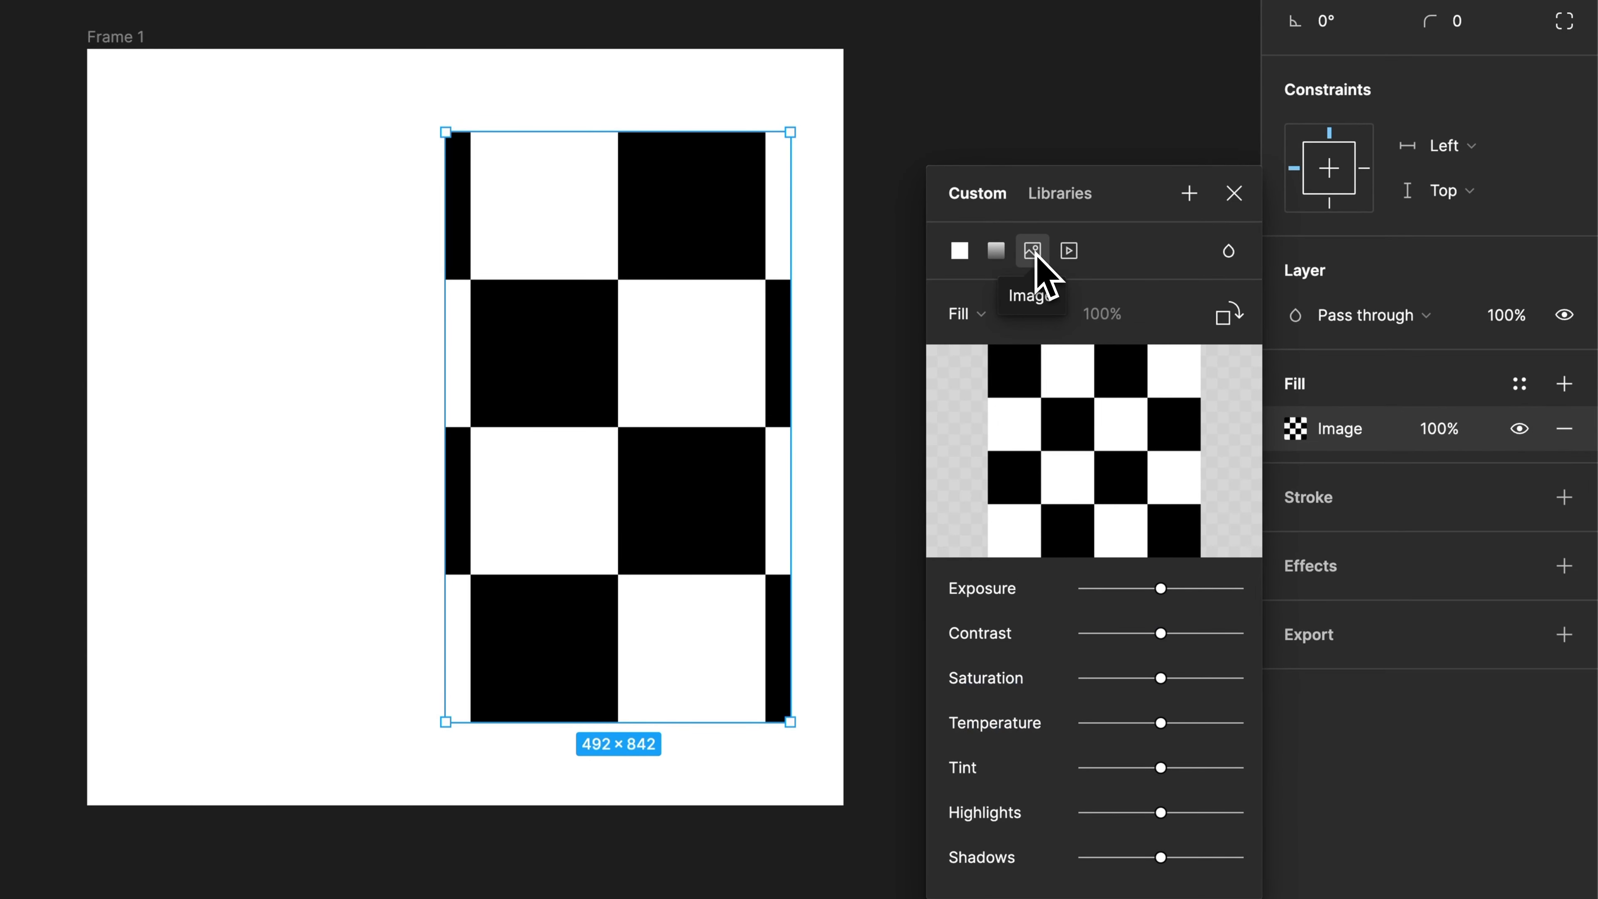
click(1490, 641)
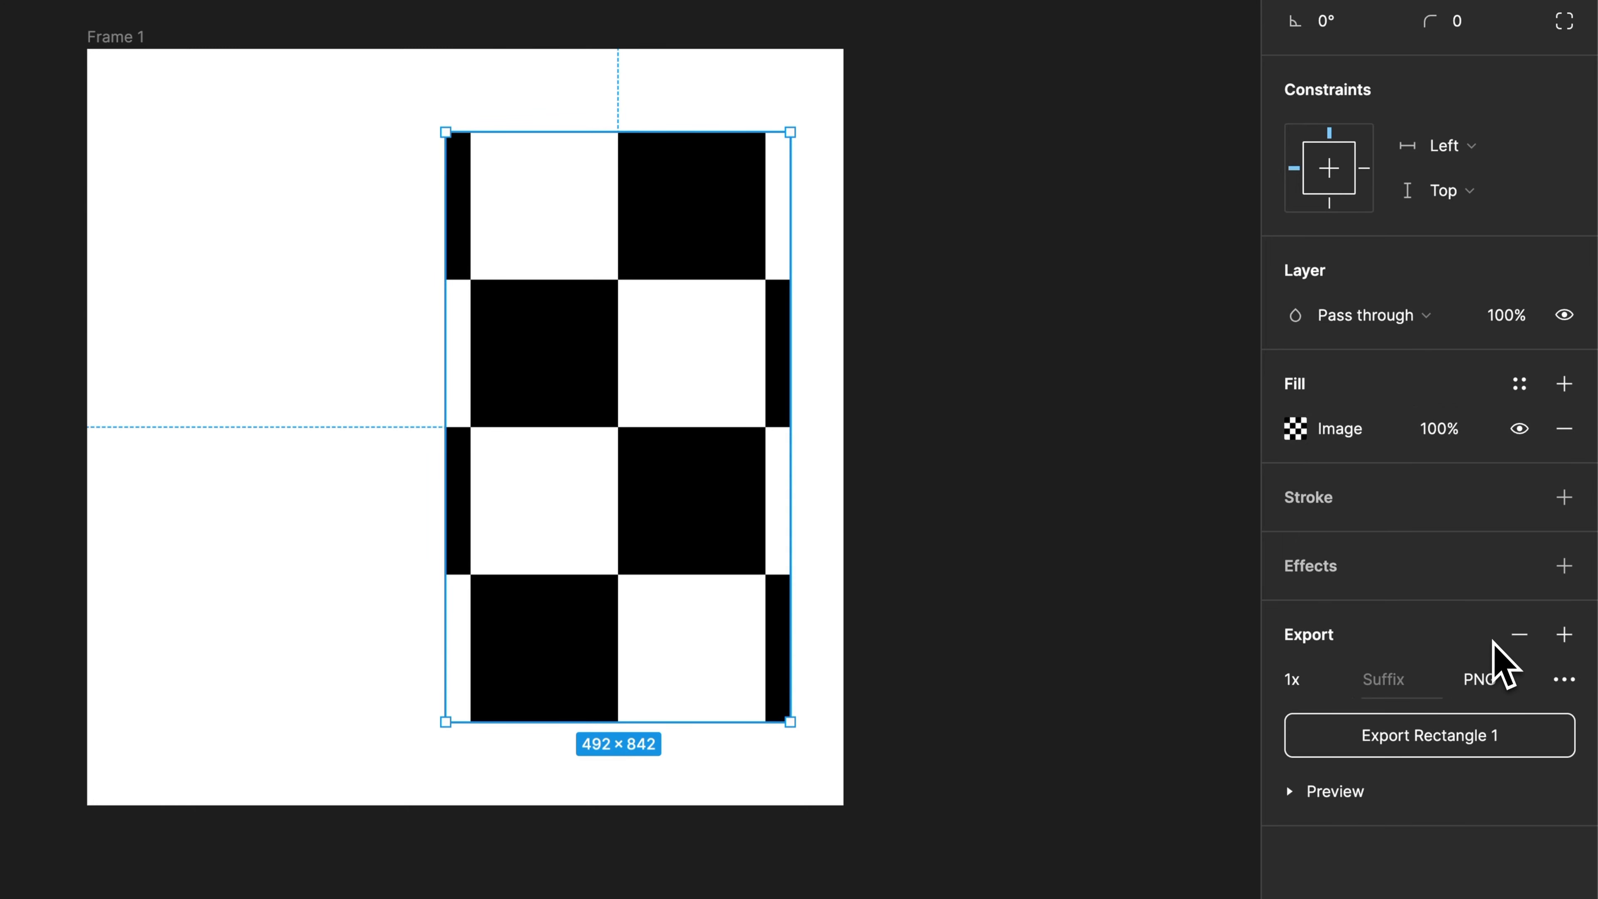
click(1492, 679)
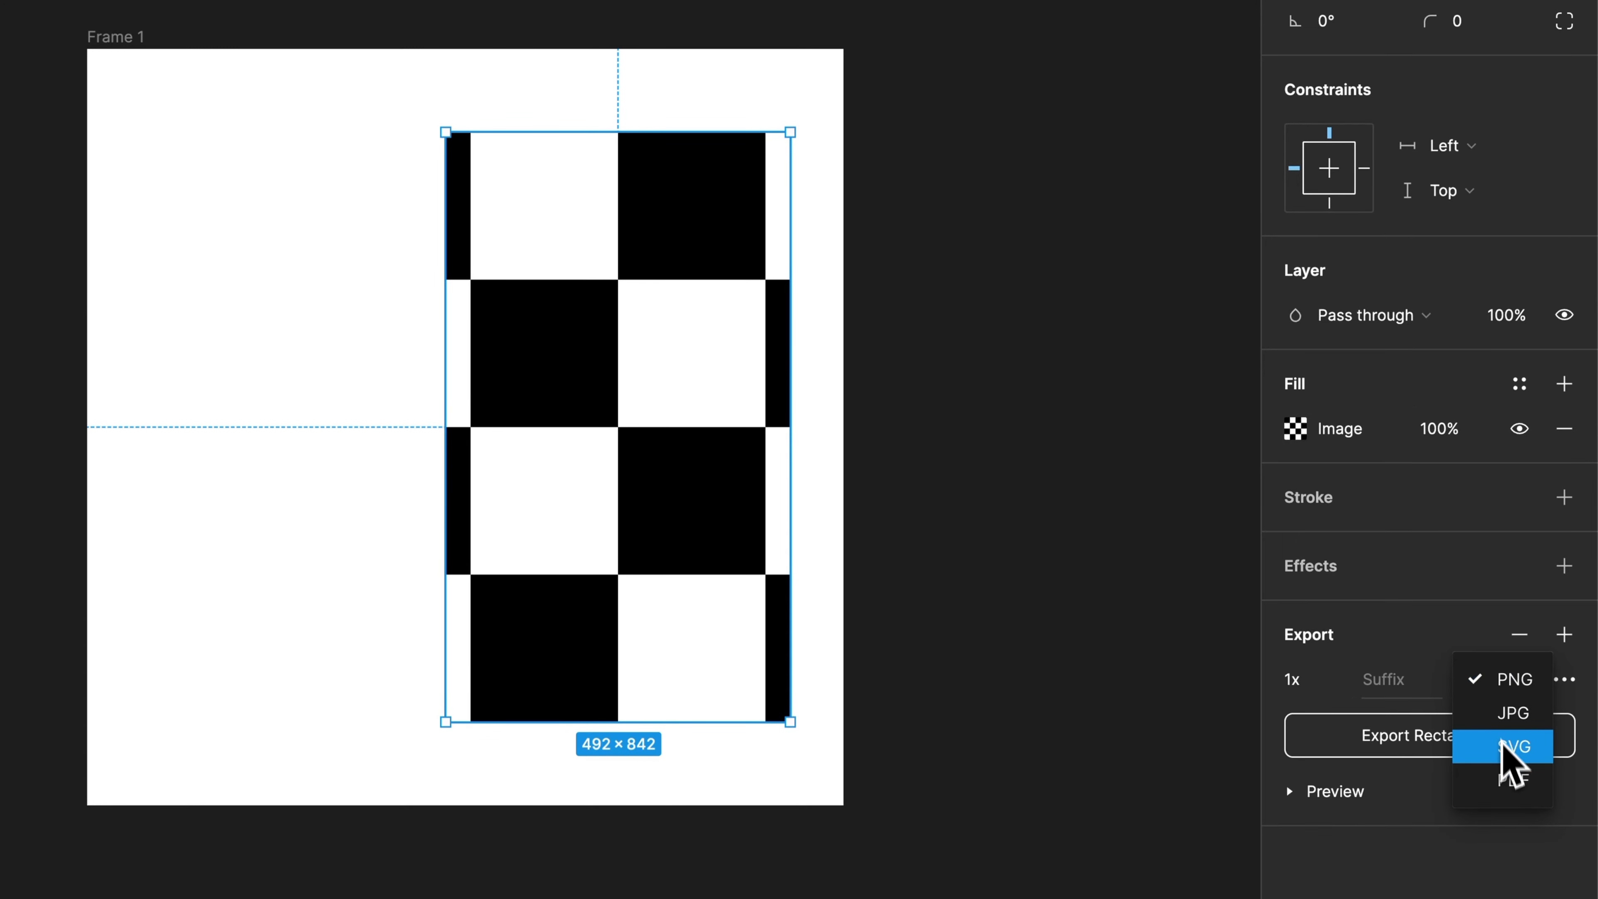
click(1510, 780)
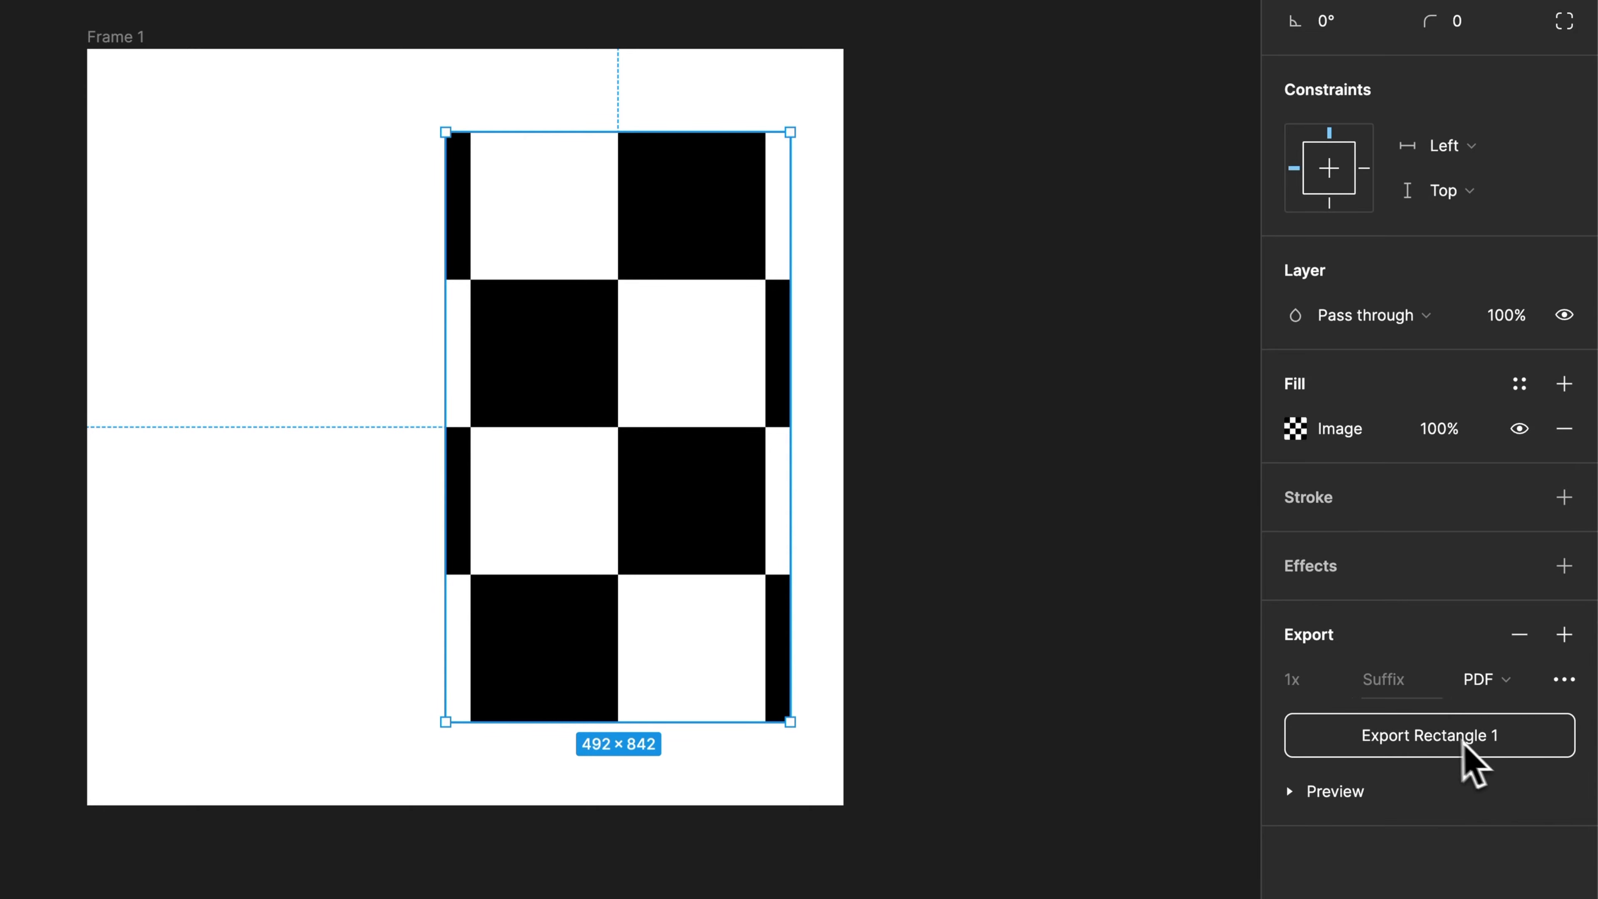
- Export Rectangle 1 as Rectangle 15.pdf into Downloads
click(1425, 742)
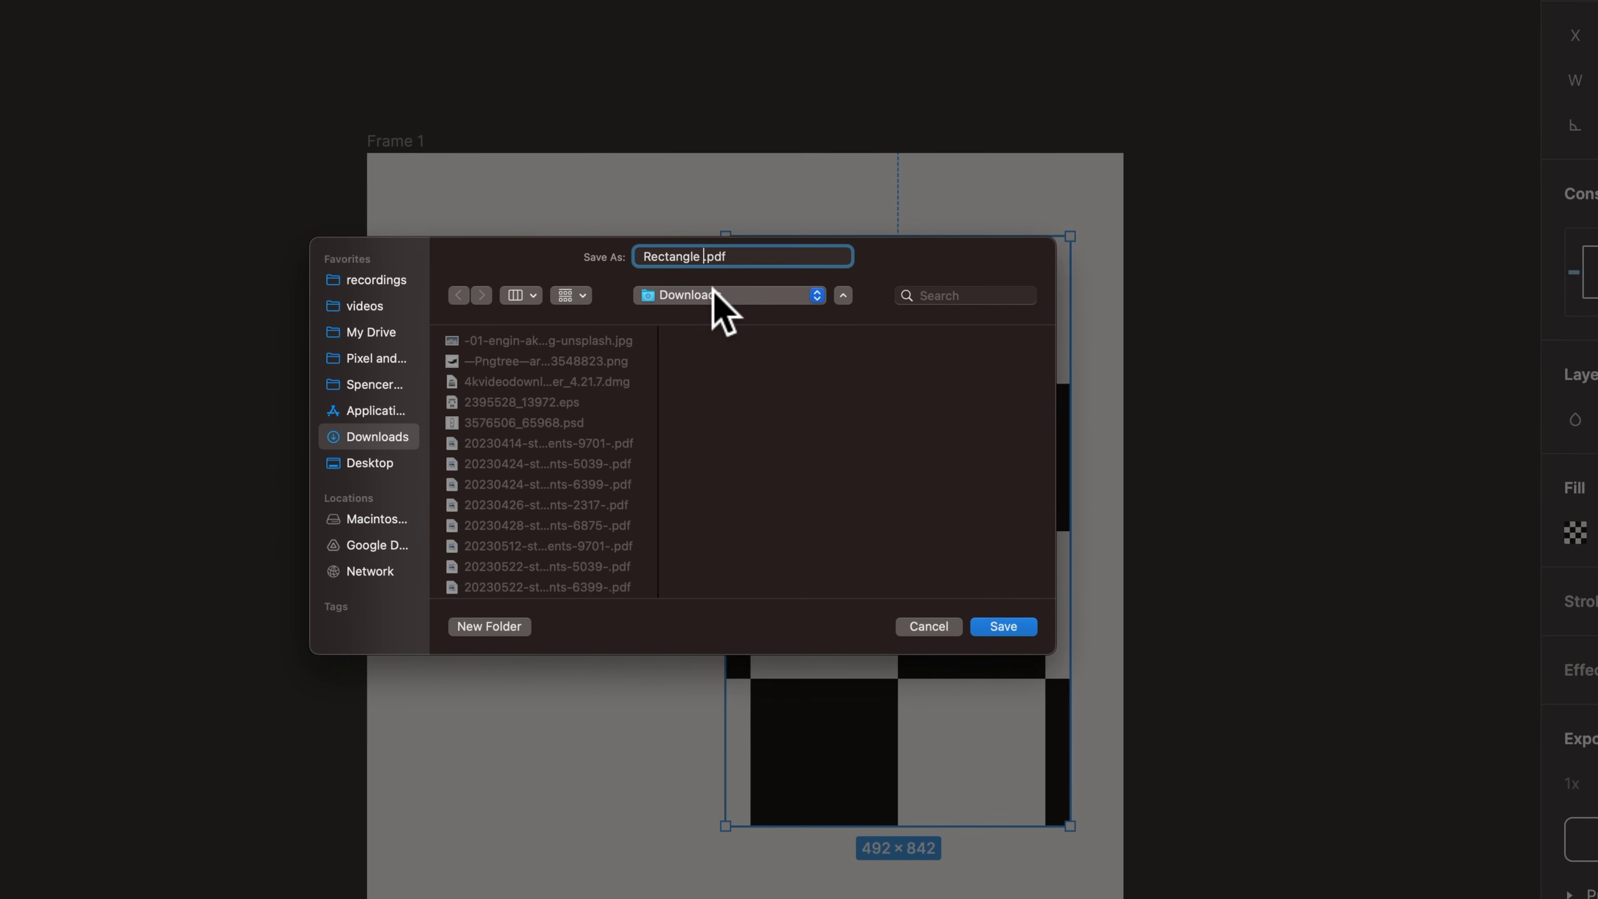
text(15)
click(1004, 623)
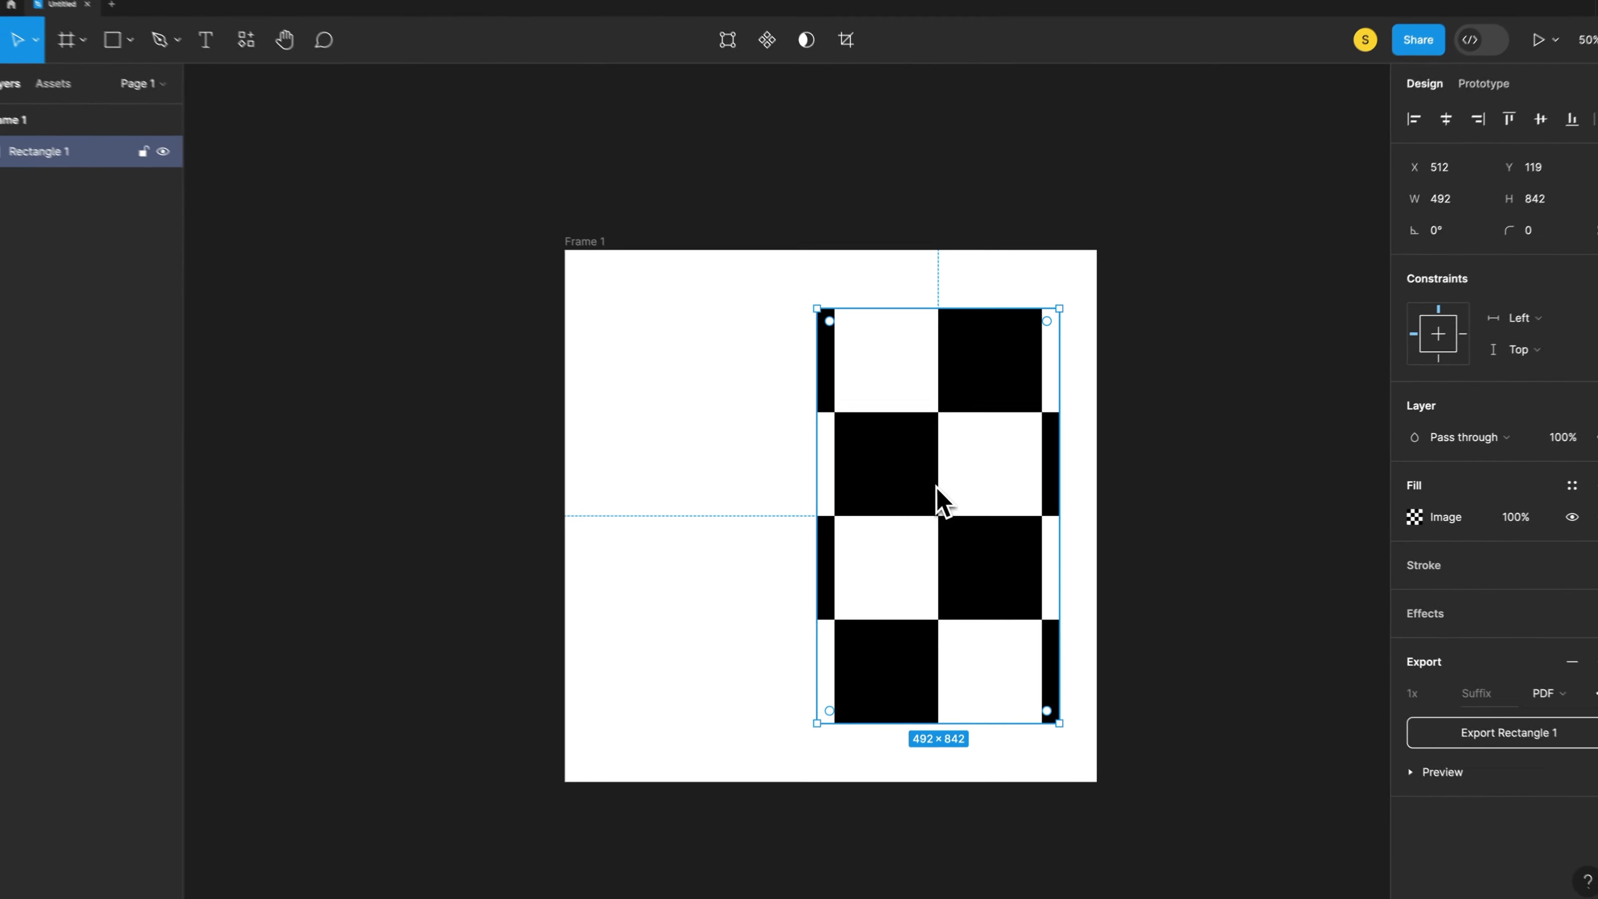
- Upload Rectangle 15.pdf from Downloads to Canva and view it under Projects
click(527, 875)
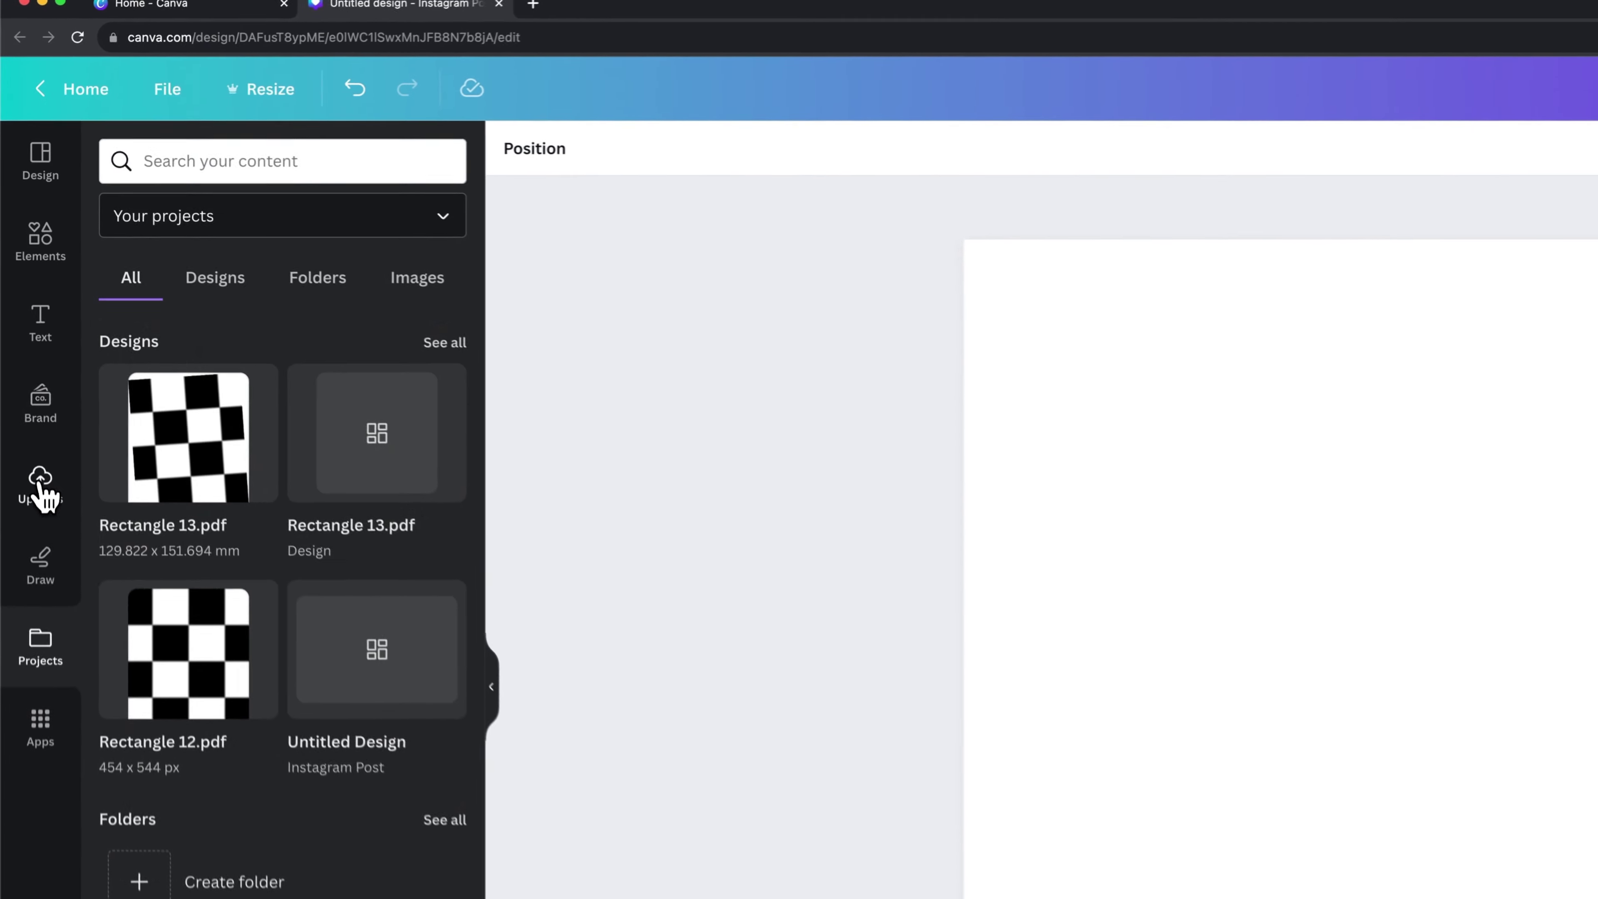
click(40, 494)
click(267, 233)
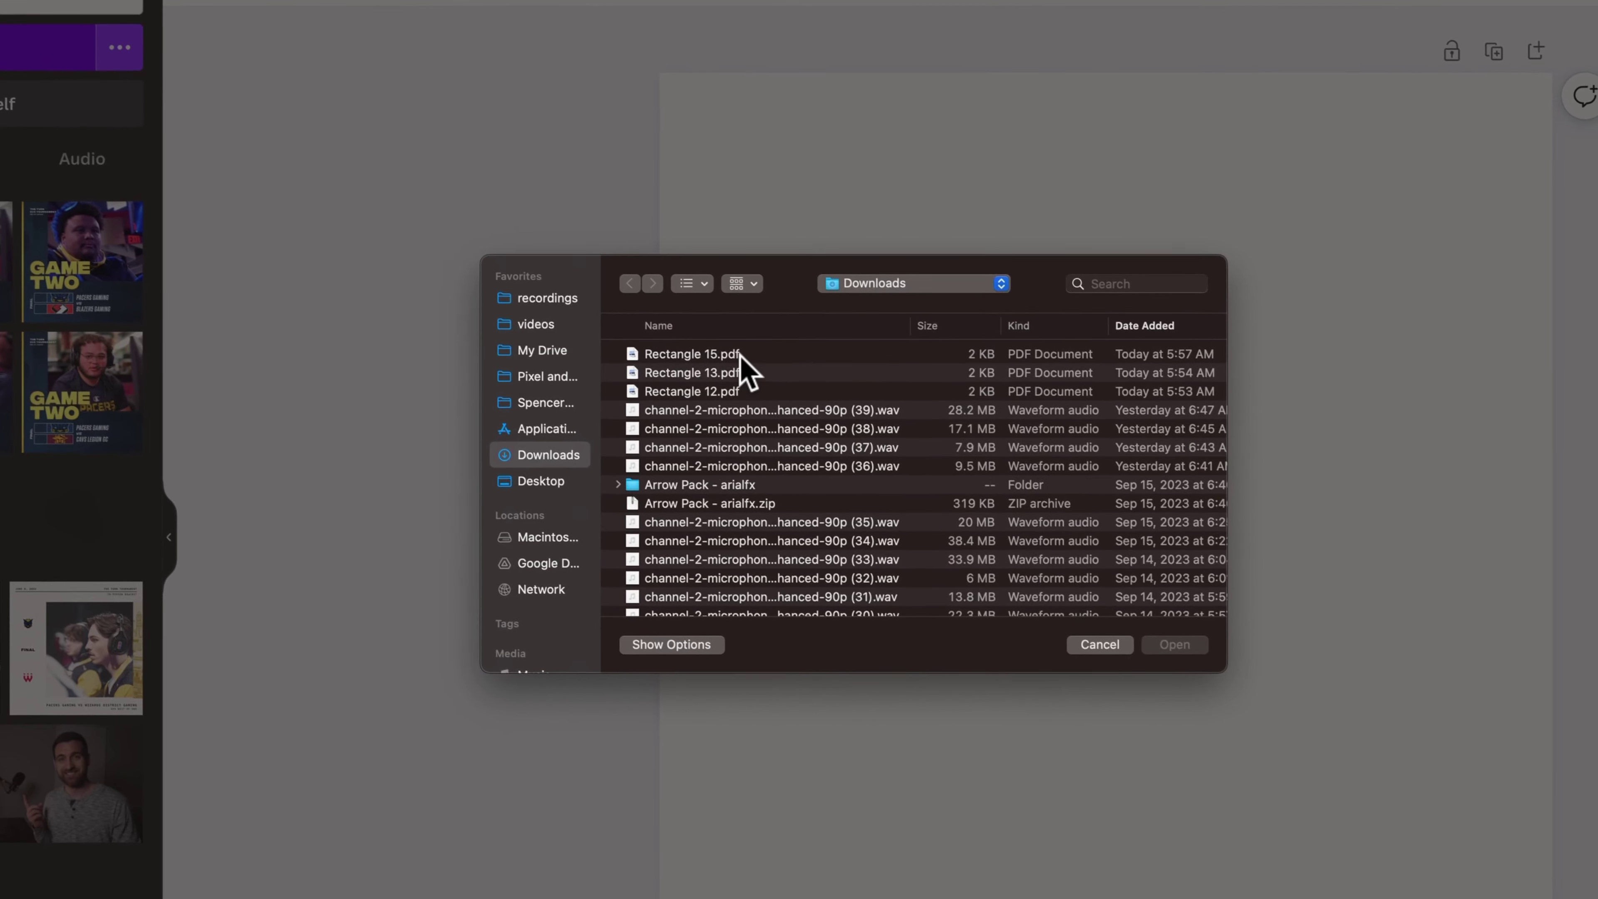
click(995, 508)
click(1478, 798)
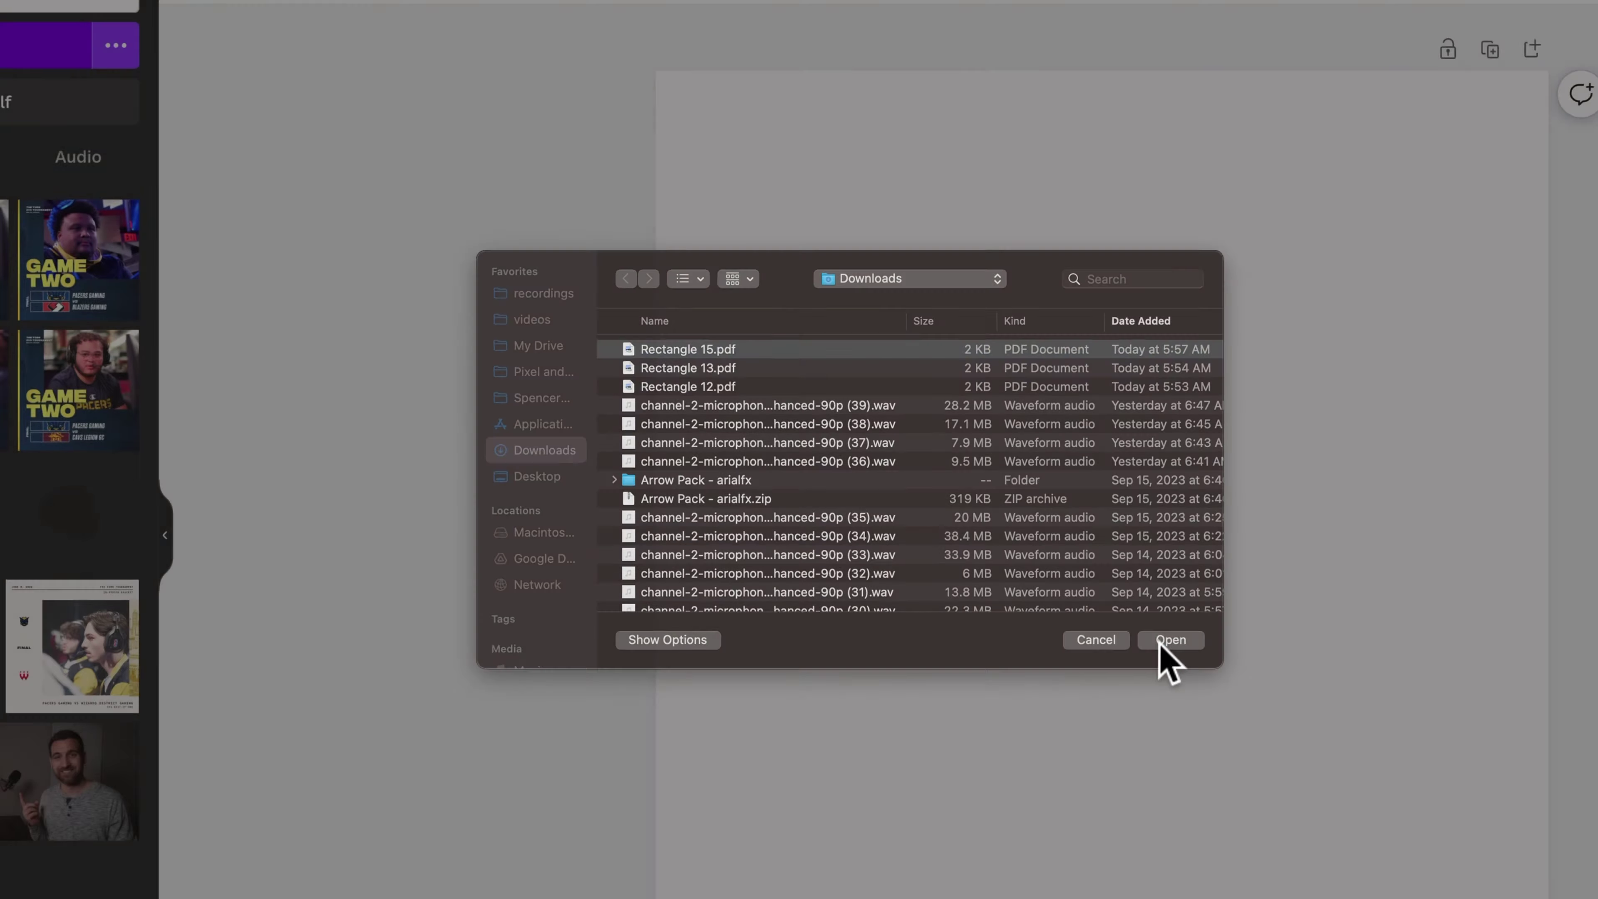
click(1161, 643)
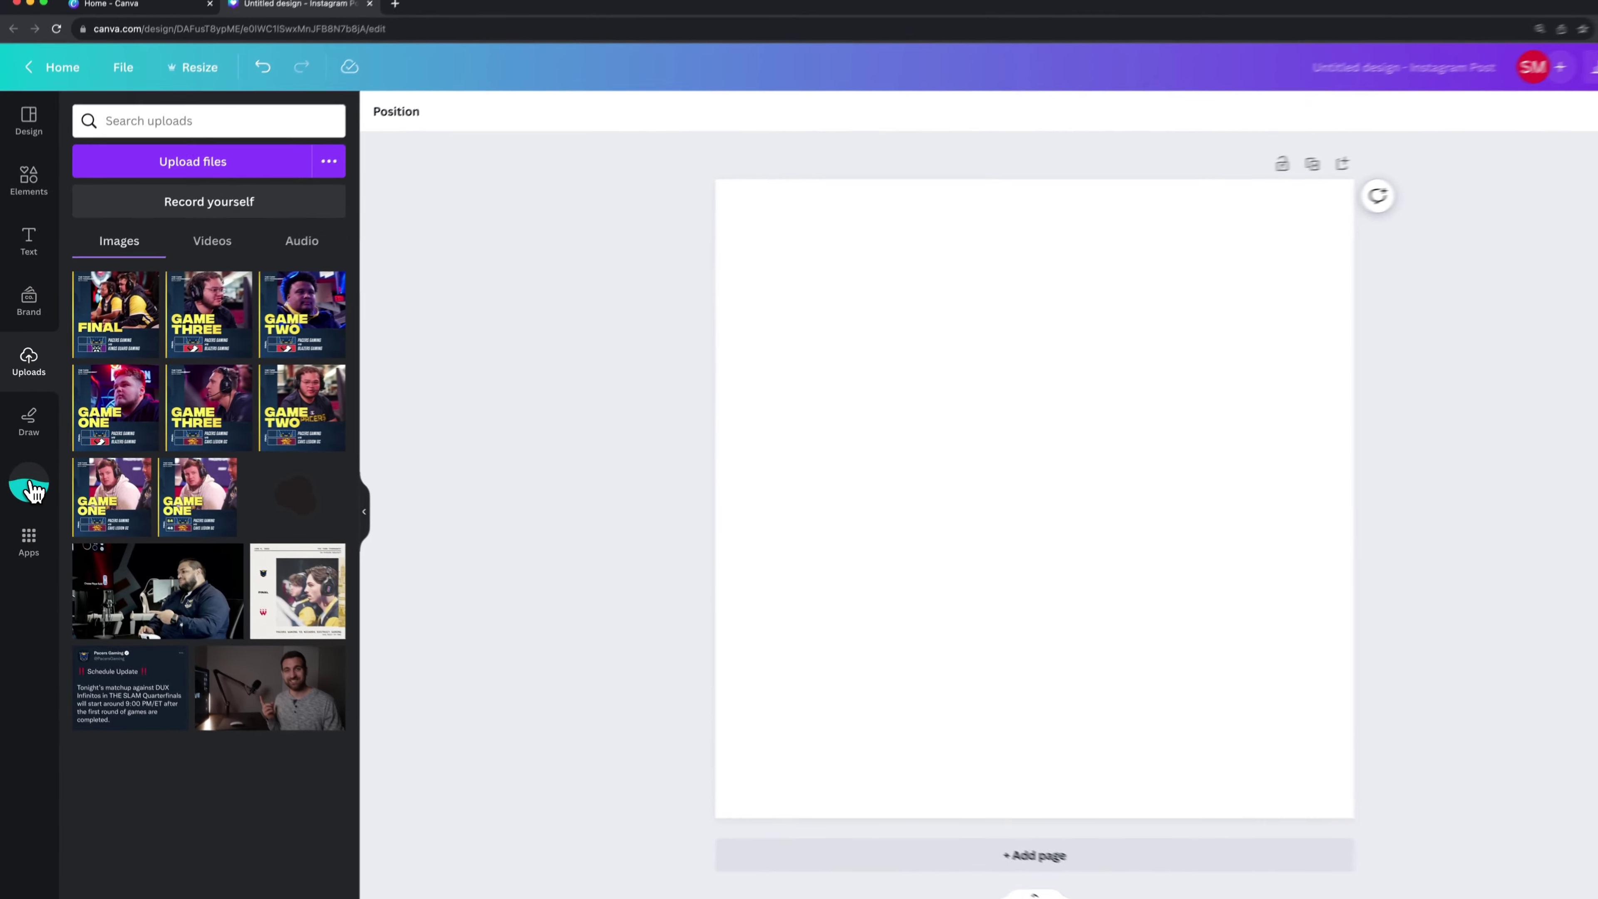
click(31, 486)
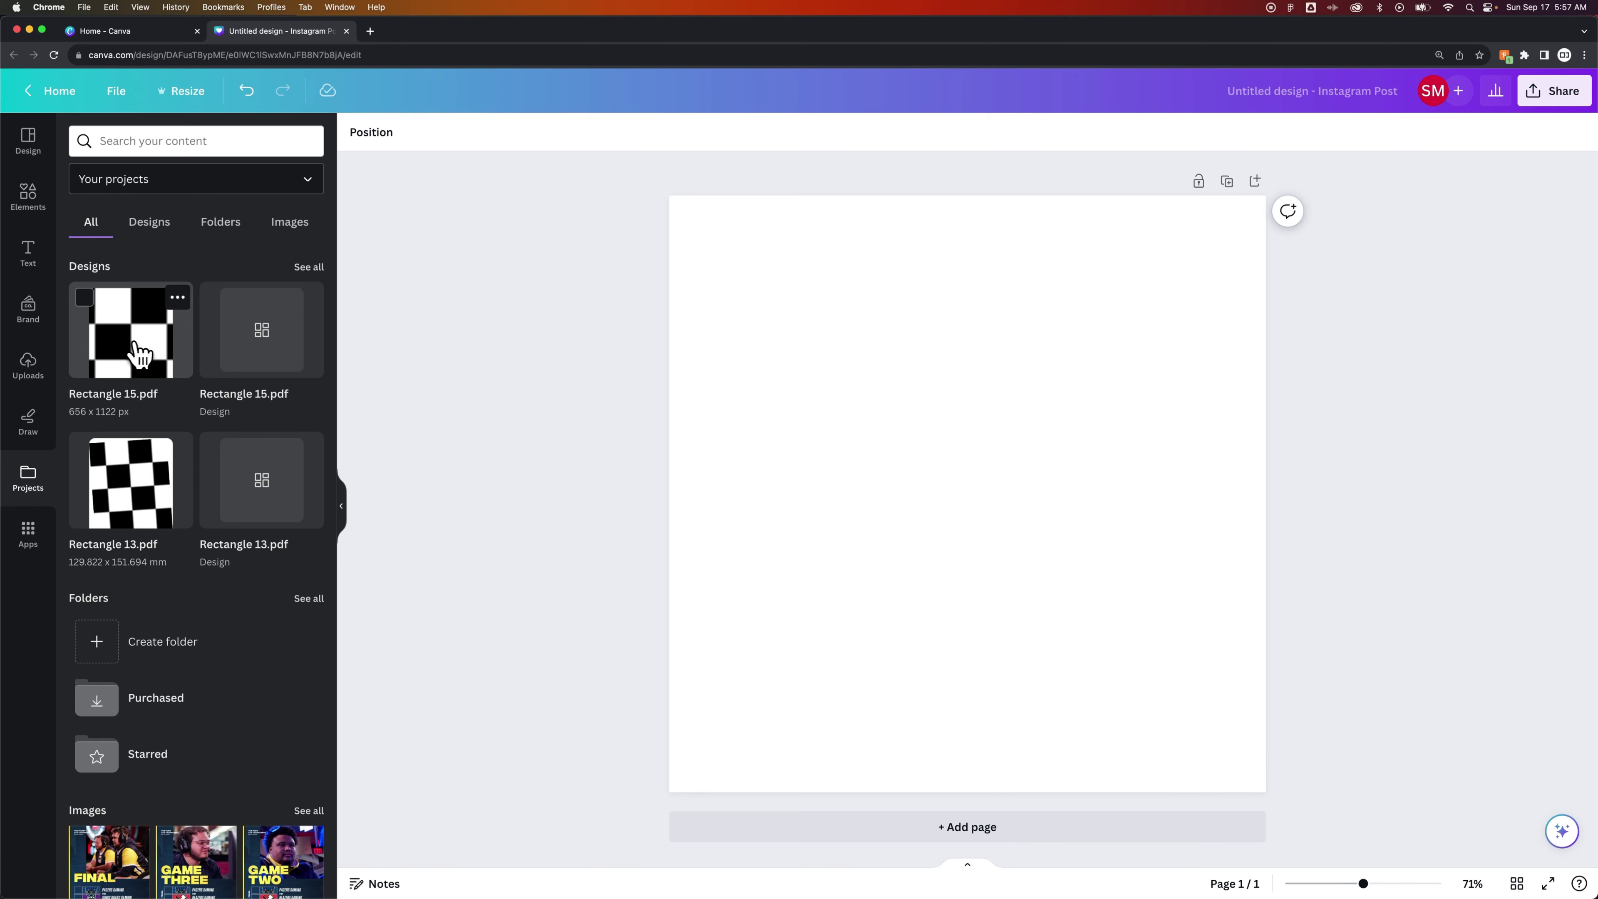
- Place the Rectangle 15.pdf checkerboard on the page, shrink and centre it, then delete it
drag(144, 356, 859, 400)
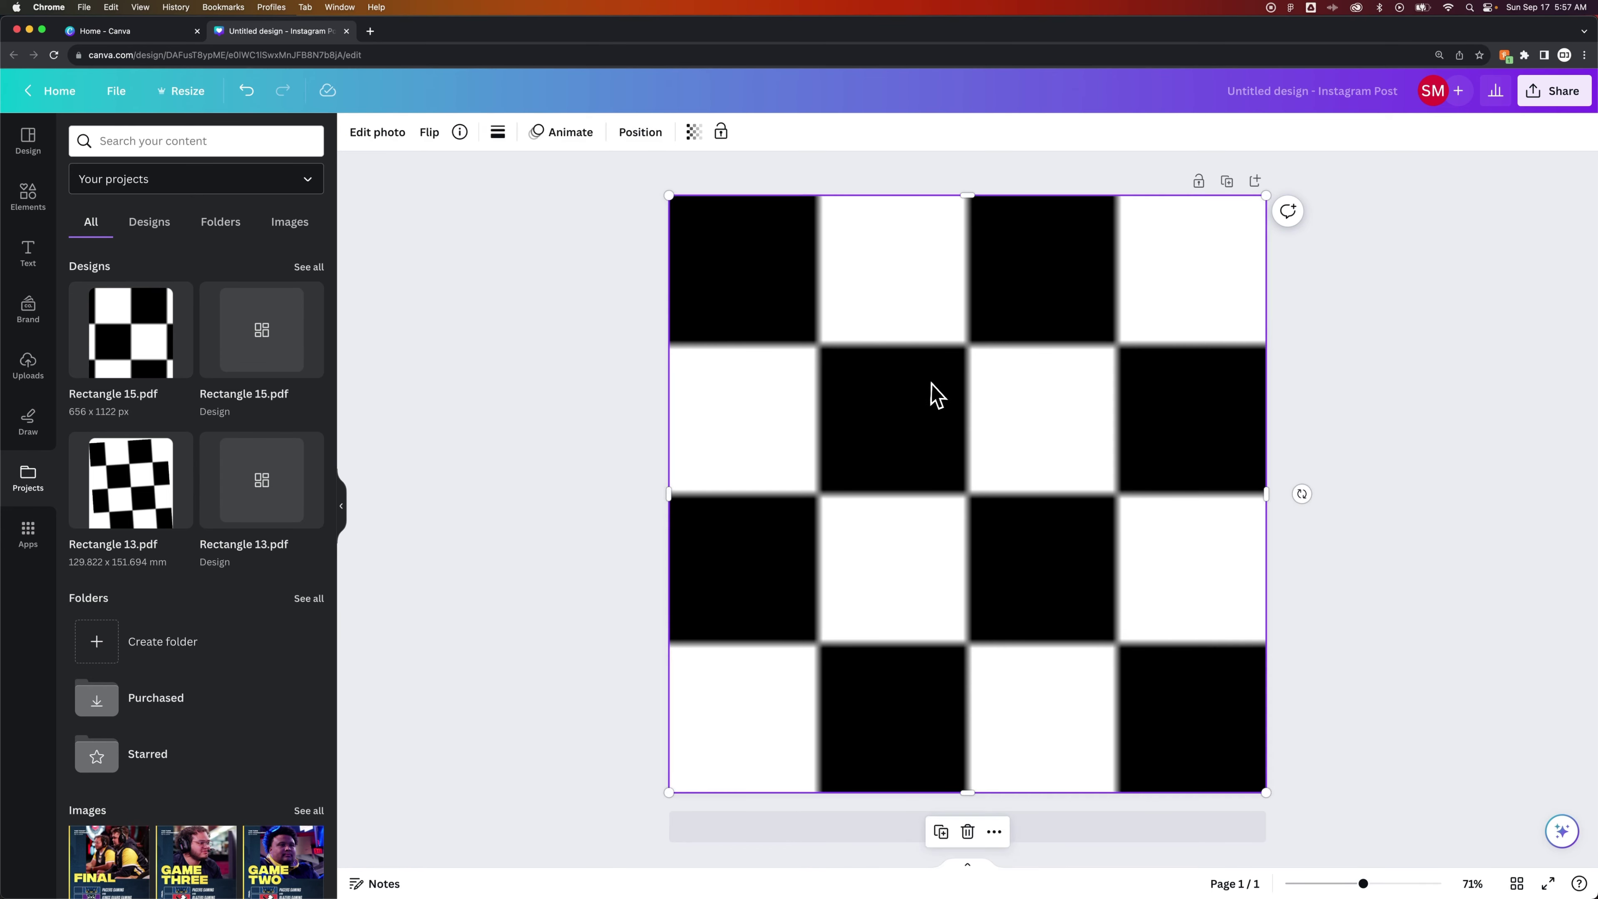
drag(1266, 196, 988, 400)
drag(860, 507, 939, 439)
key(Delete)
- Place the checkerboard again, shrink it and move it up-right, then delete it
drag(139, 350, 642, 359)
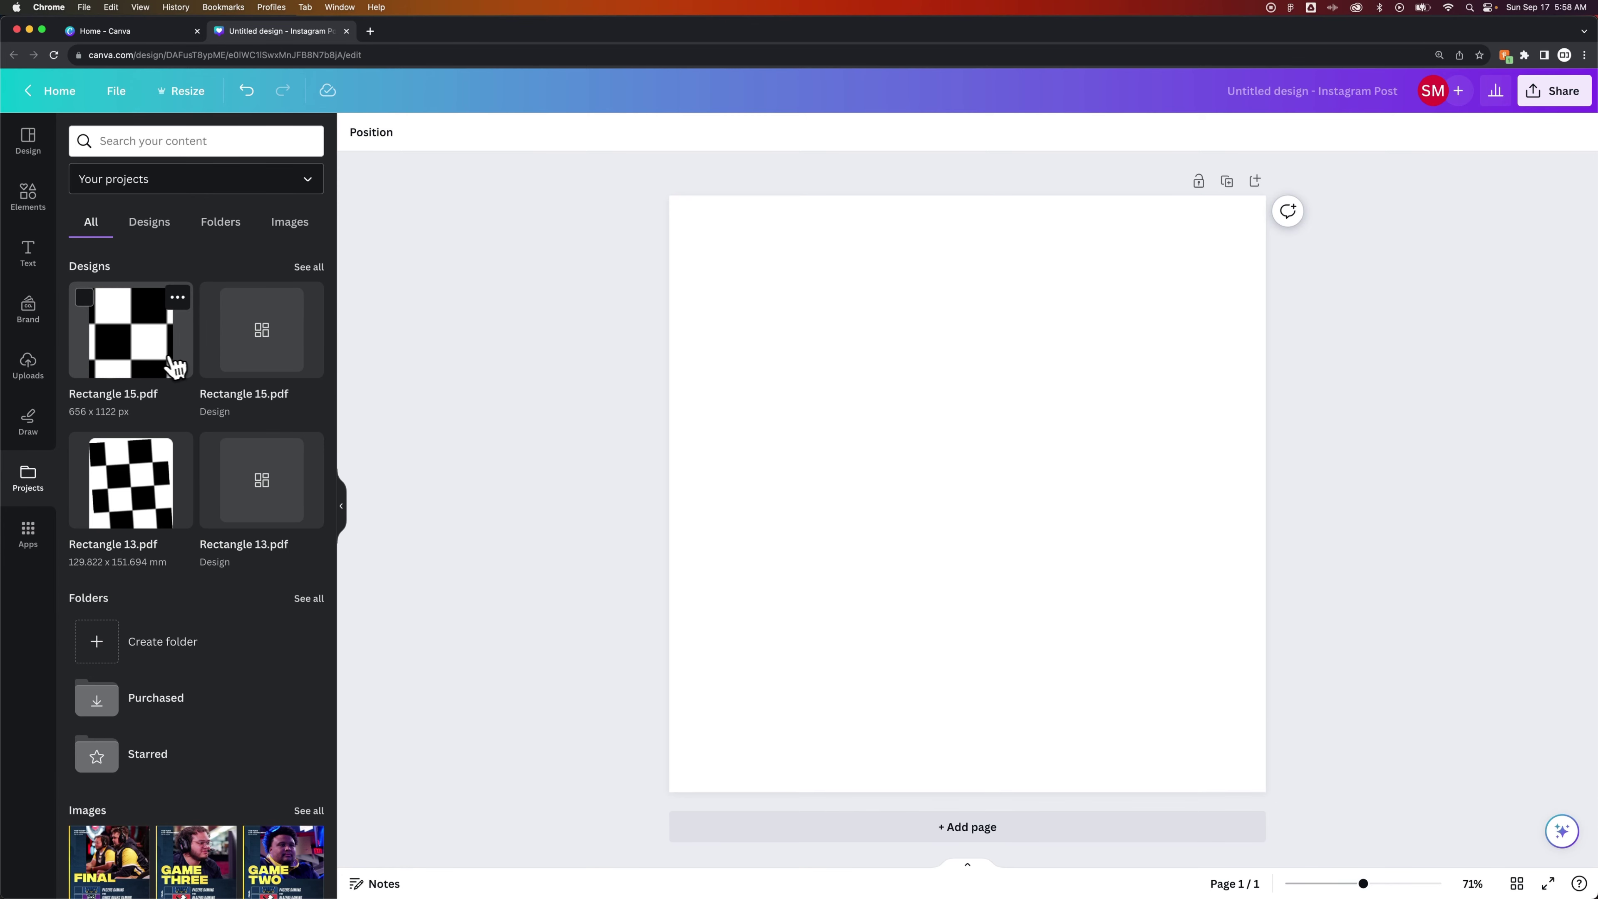
drag(171, 363, 1002, 343)
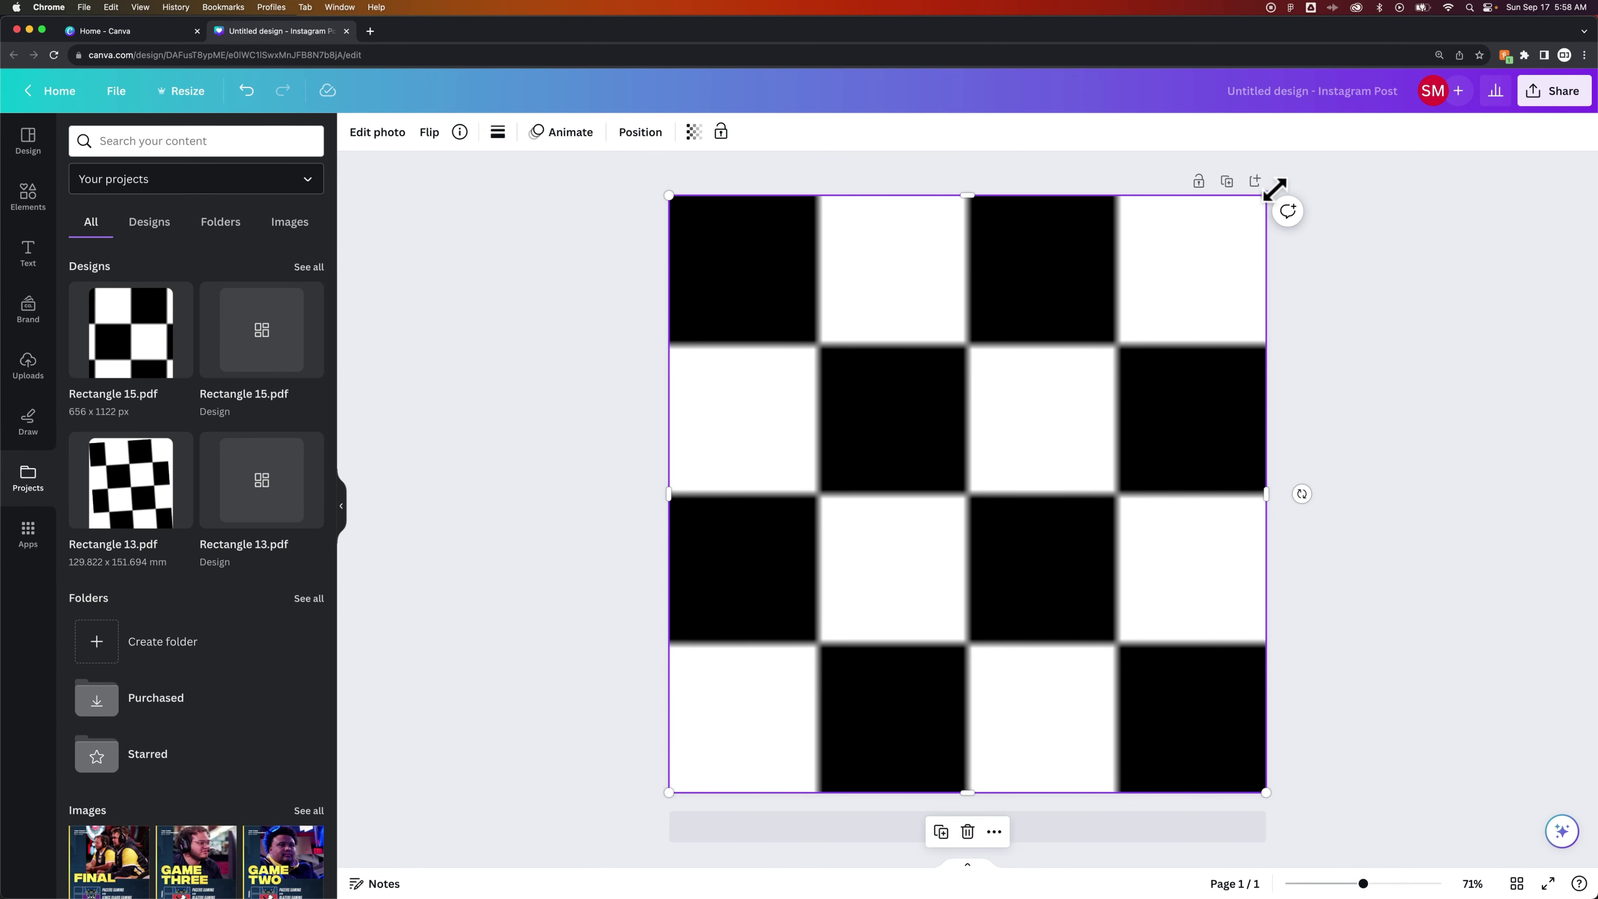
drag(1267, 195, 1072, 389)
drag(988, 487, 1059, 464)
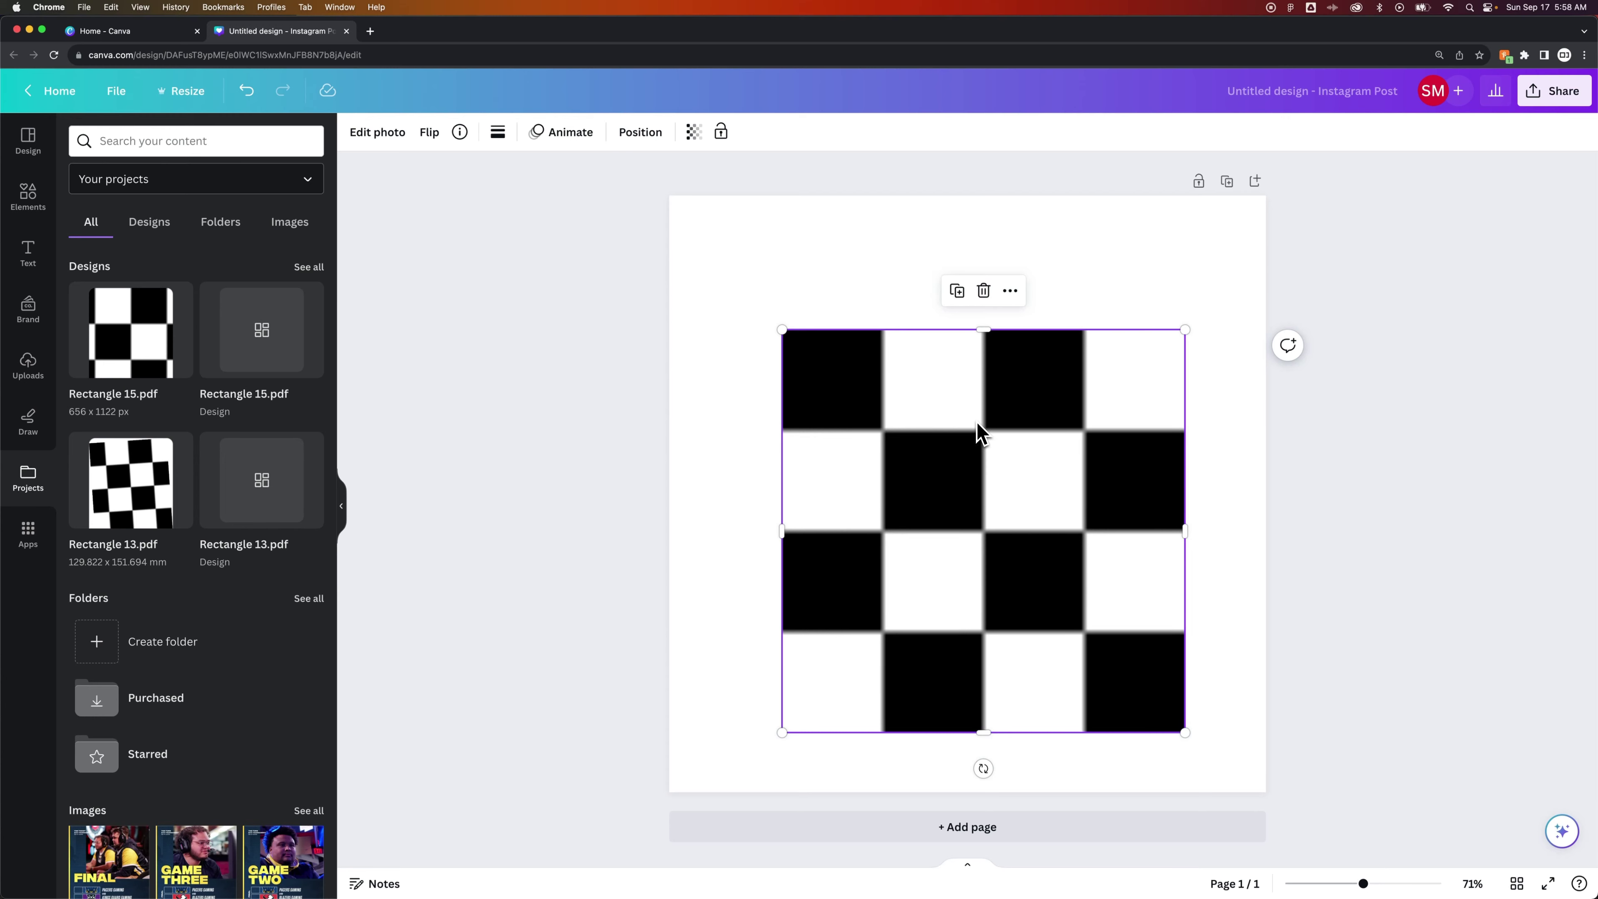
right_click(979, 434)
click(957, 673)
key(Delete)
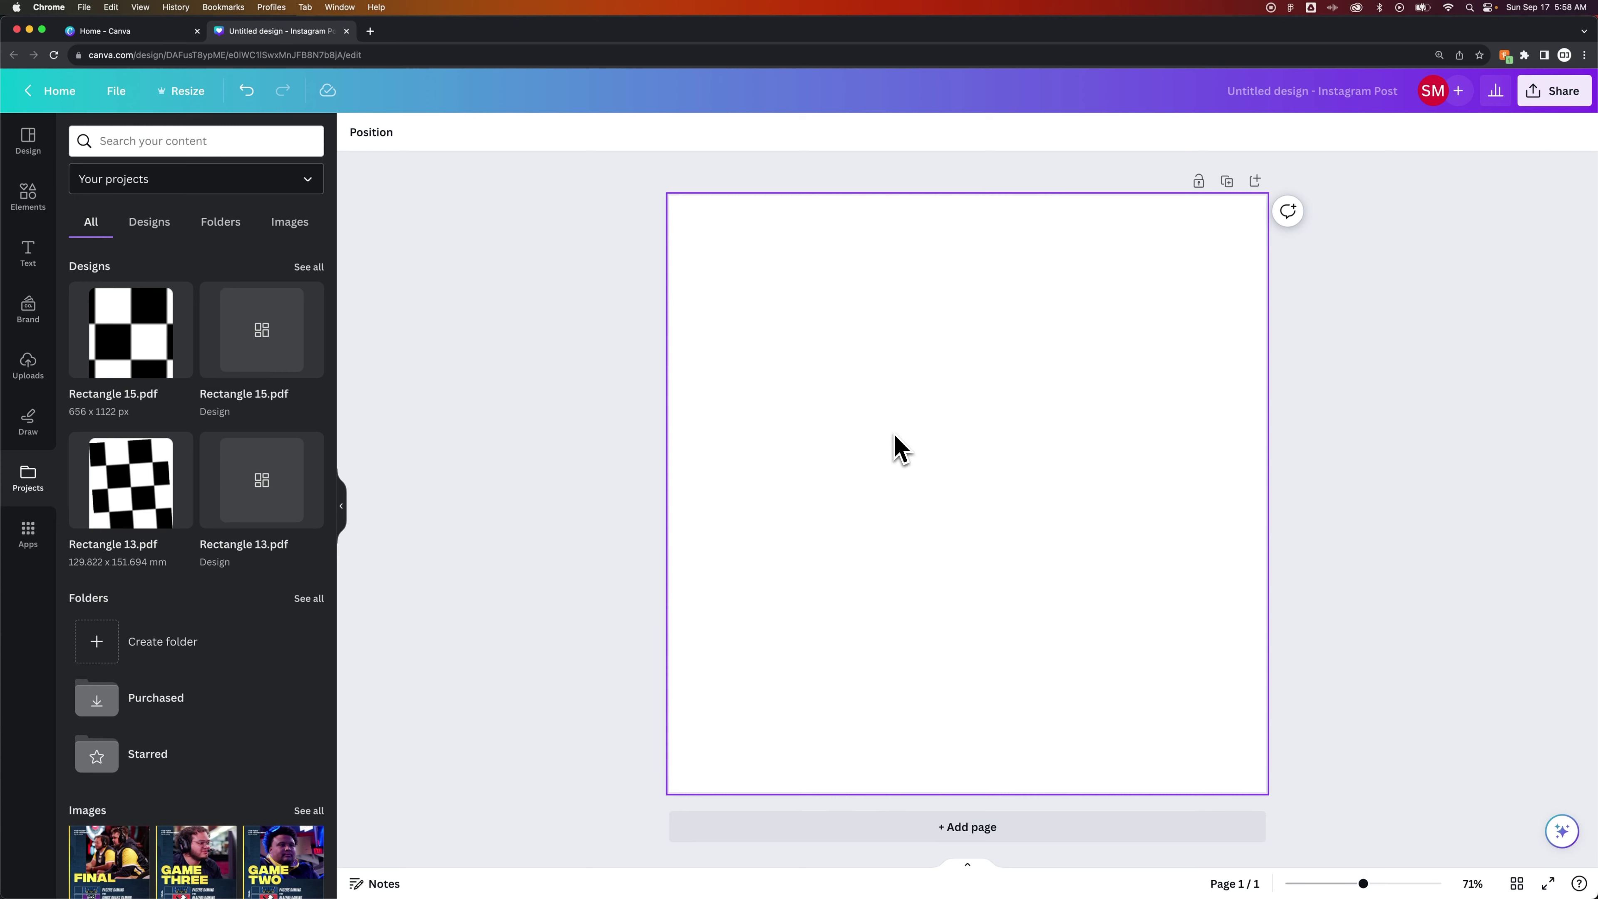
- Return to Figma and deselect the checkerboard rectangle
mouse_move(843, 894)
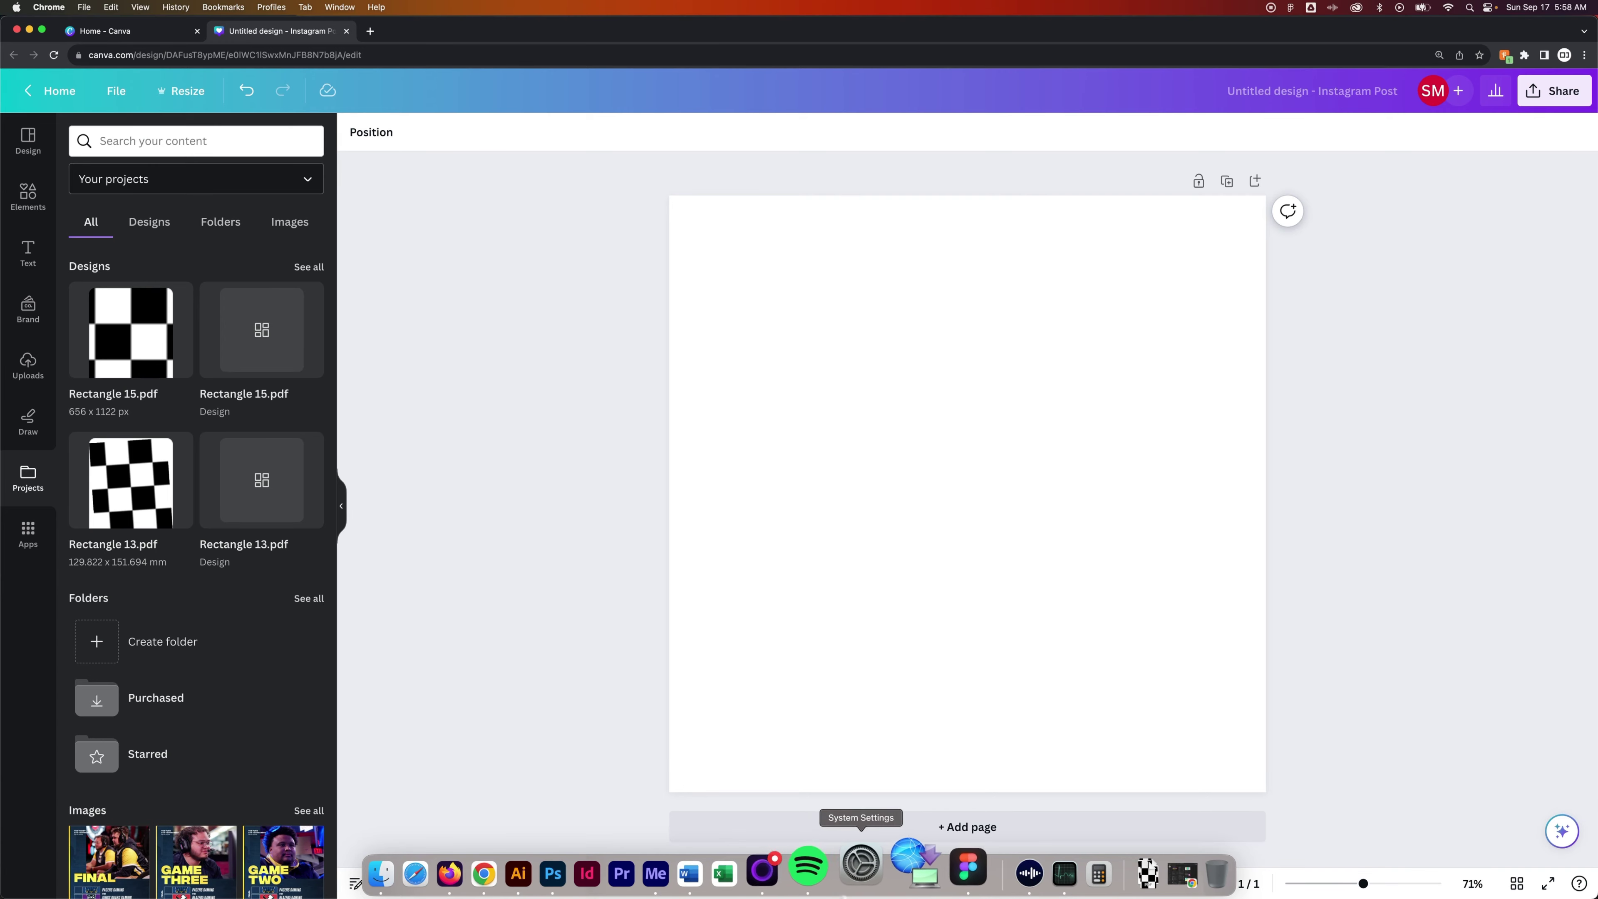
click(937, 871)
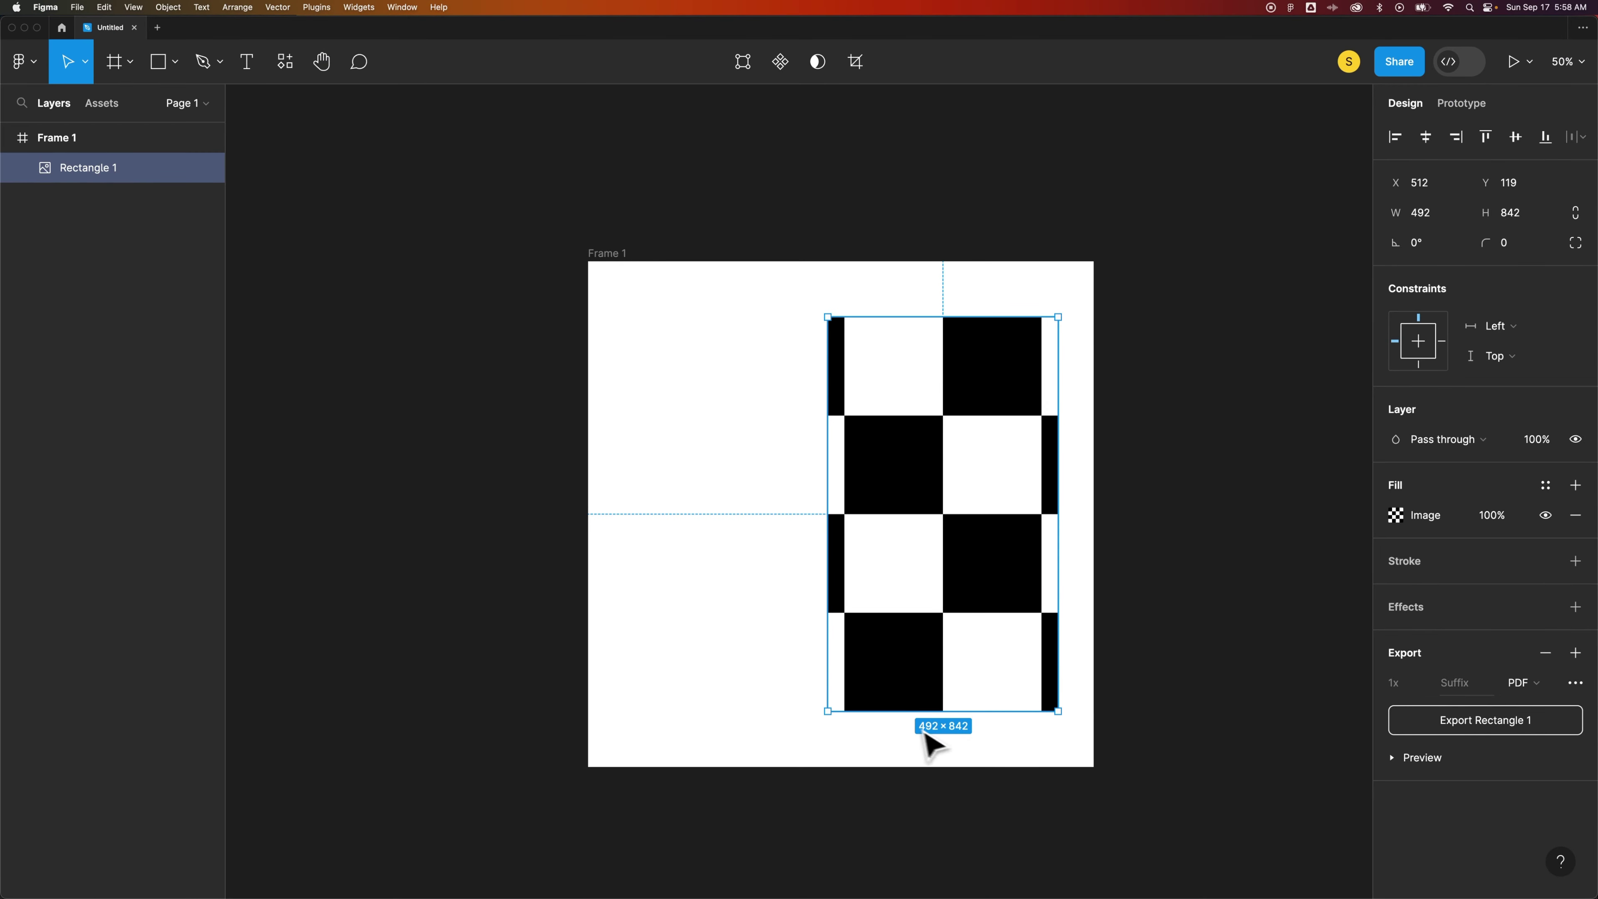
click(994, 762)
- Rotate the checkerboard rectangle to about 3.22°
click(949, 511)
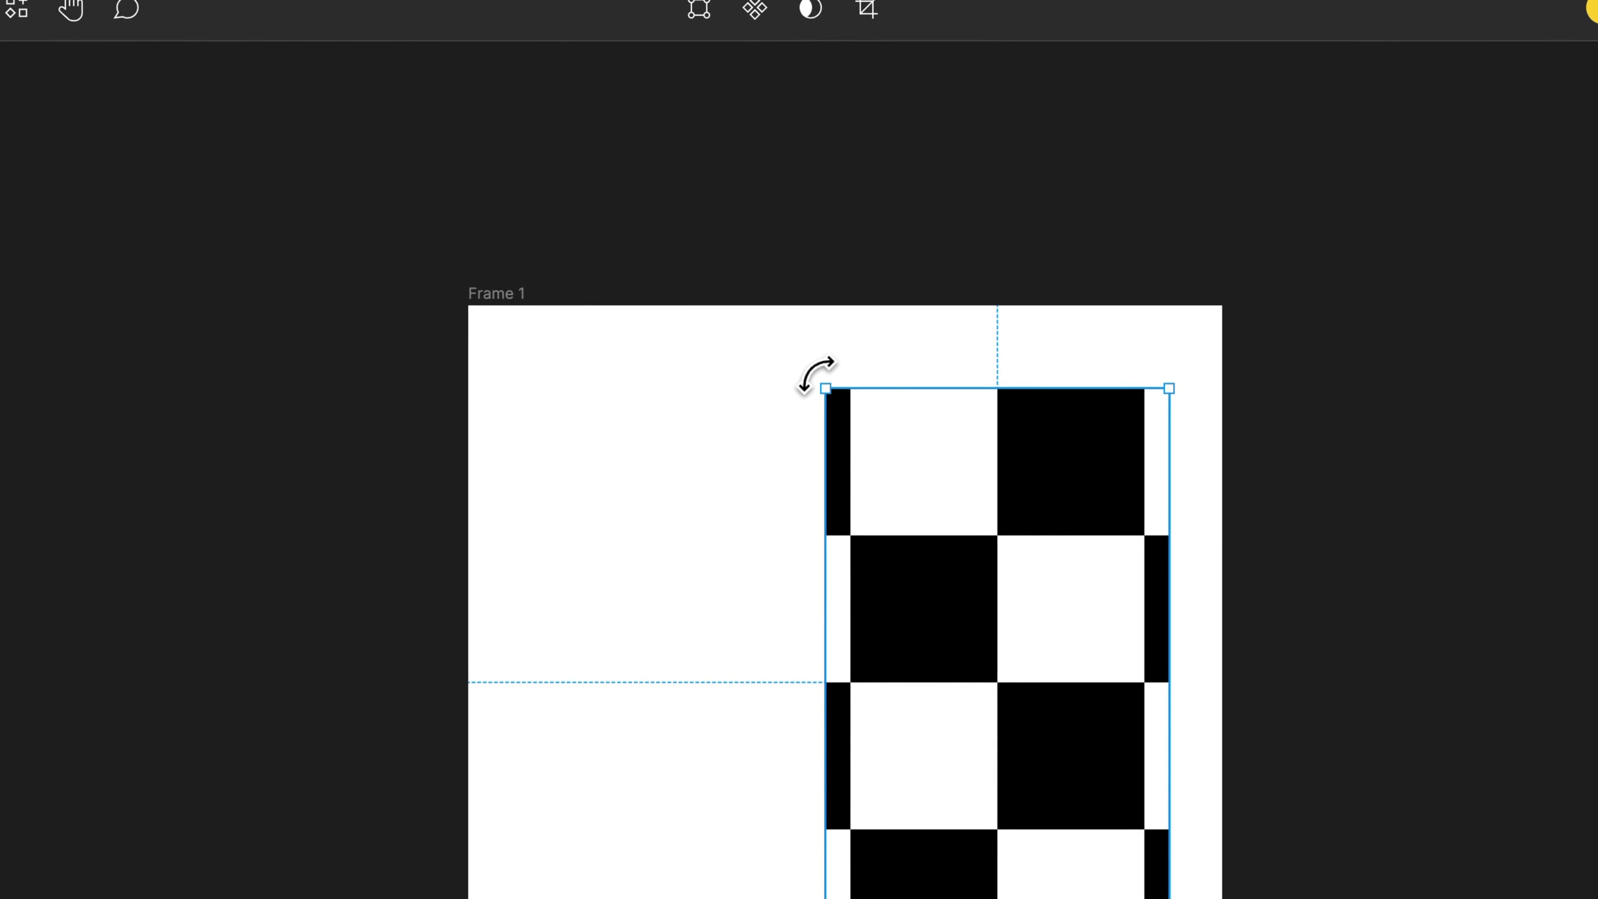
drag(815, 375, 795, 383)
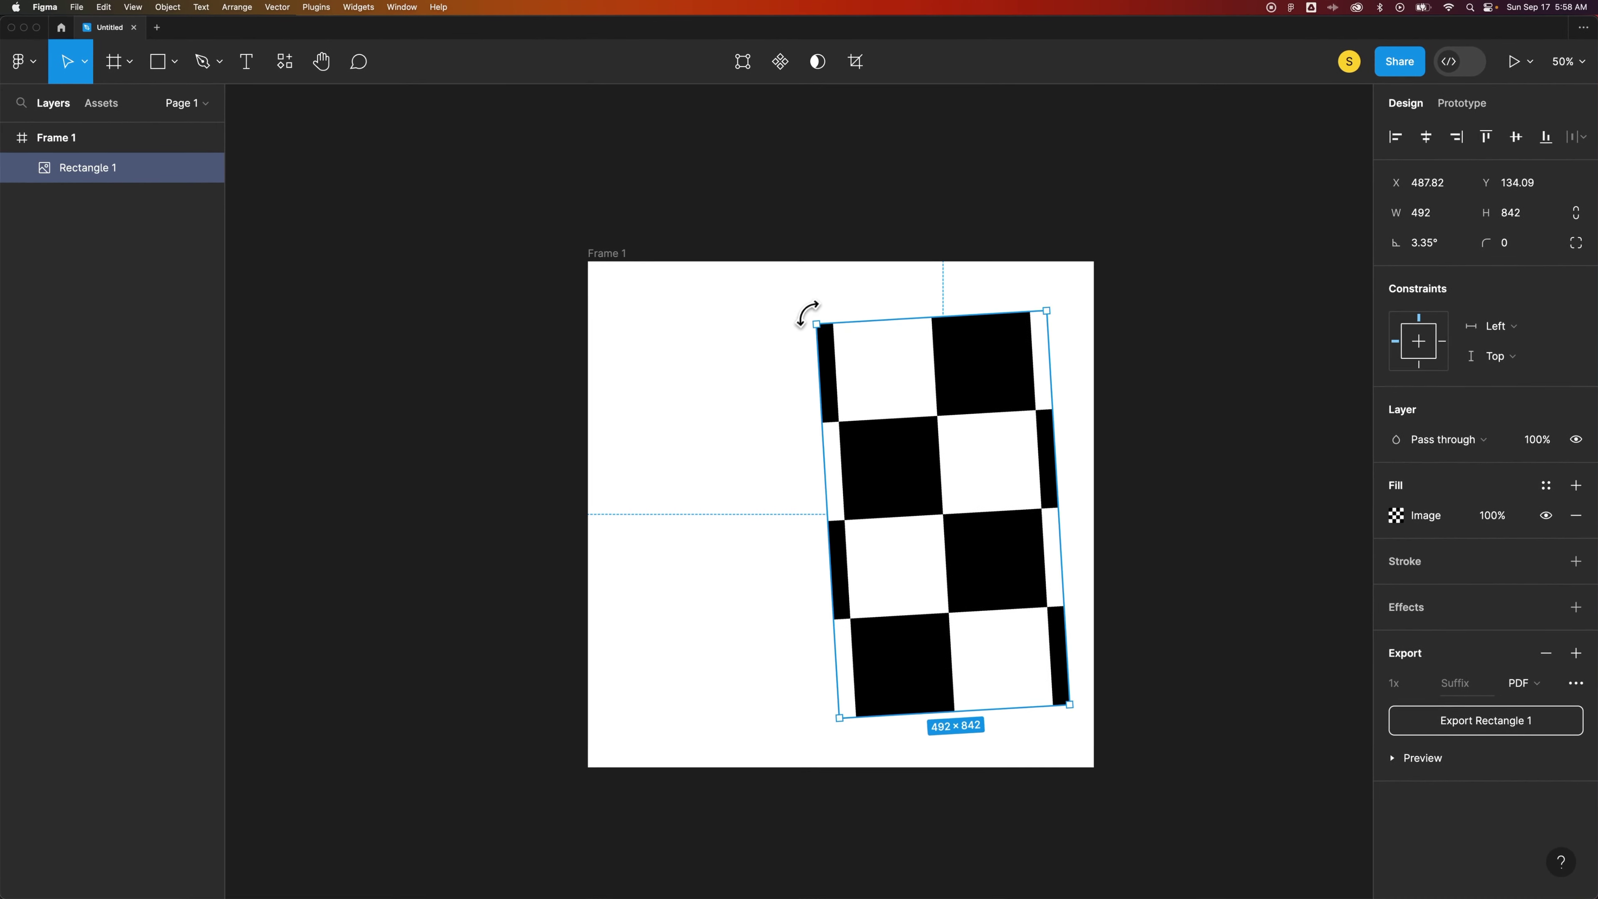
drag(808, 313, 808, 313)
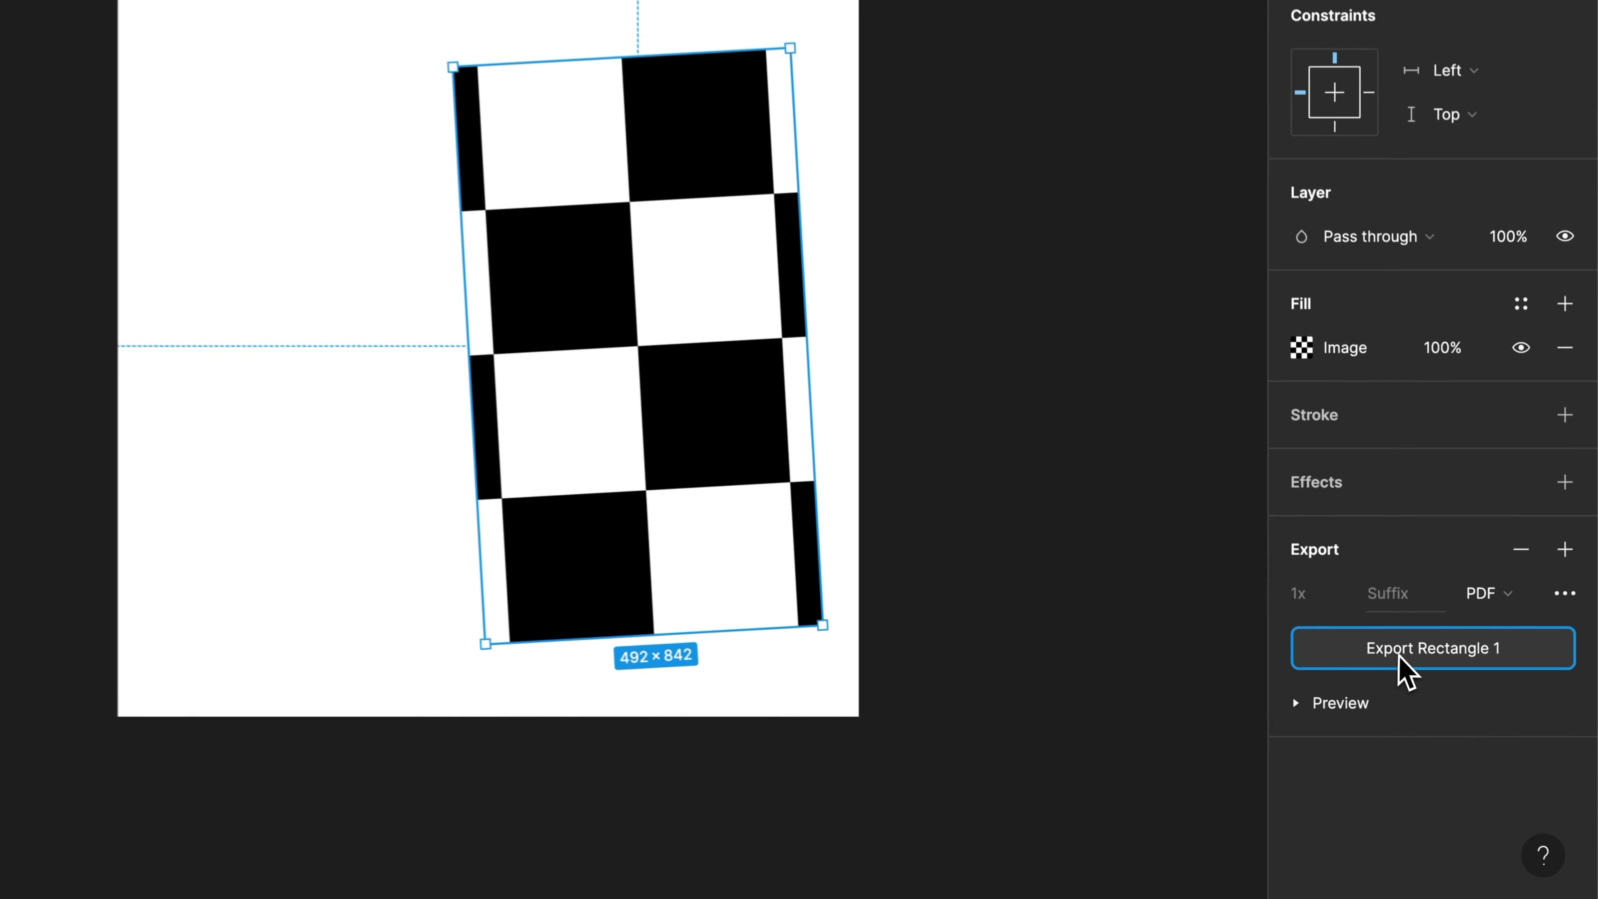
- Export the tilted rectangle to Downloads as Rectangle 1 - rotated.pdf
click(1475, 722)
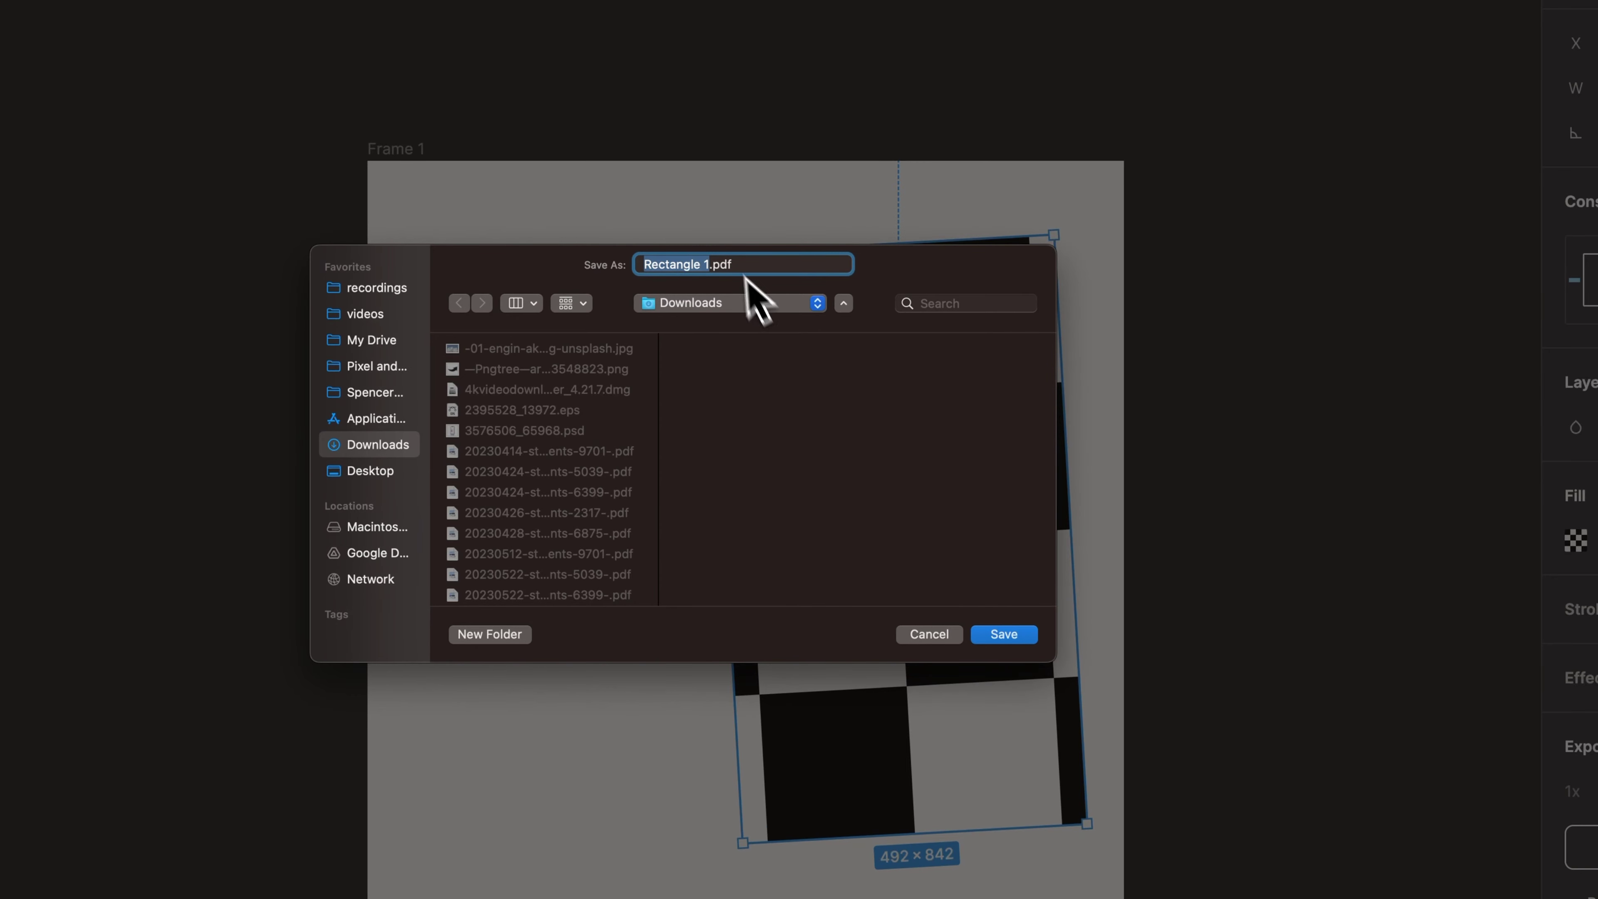
click(715, 263)
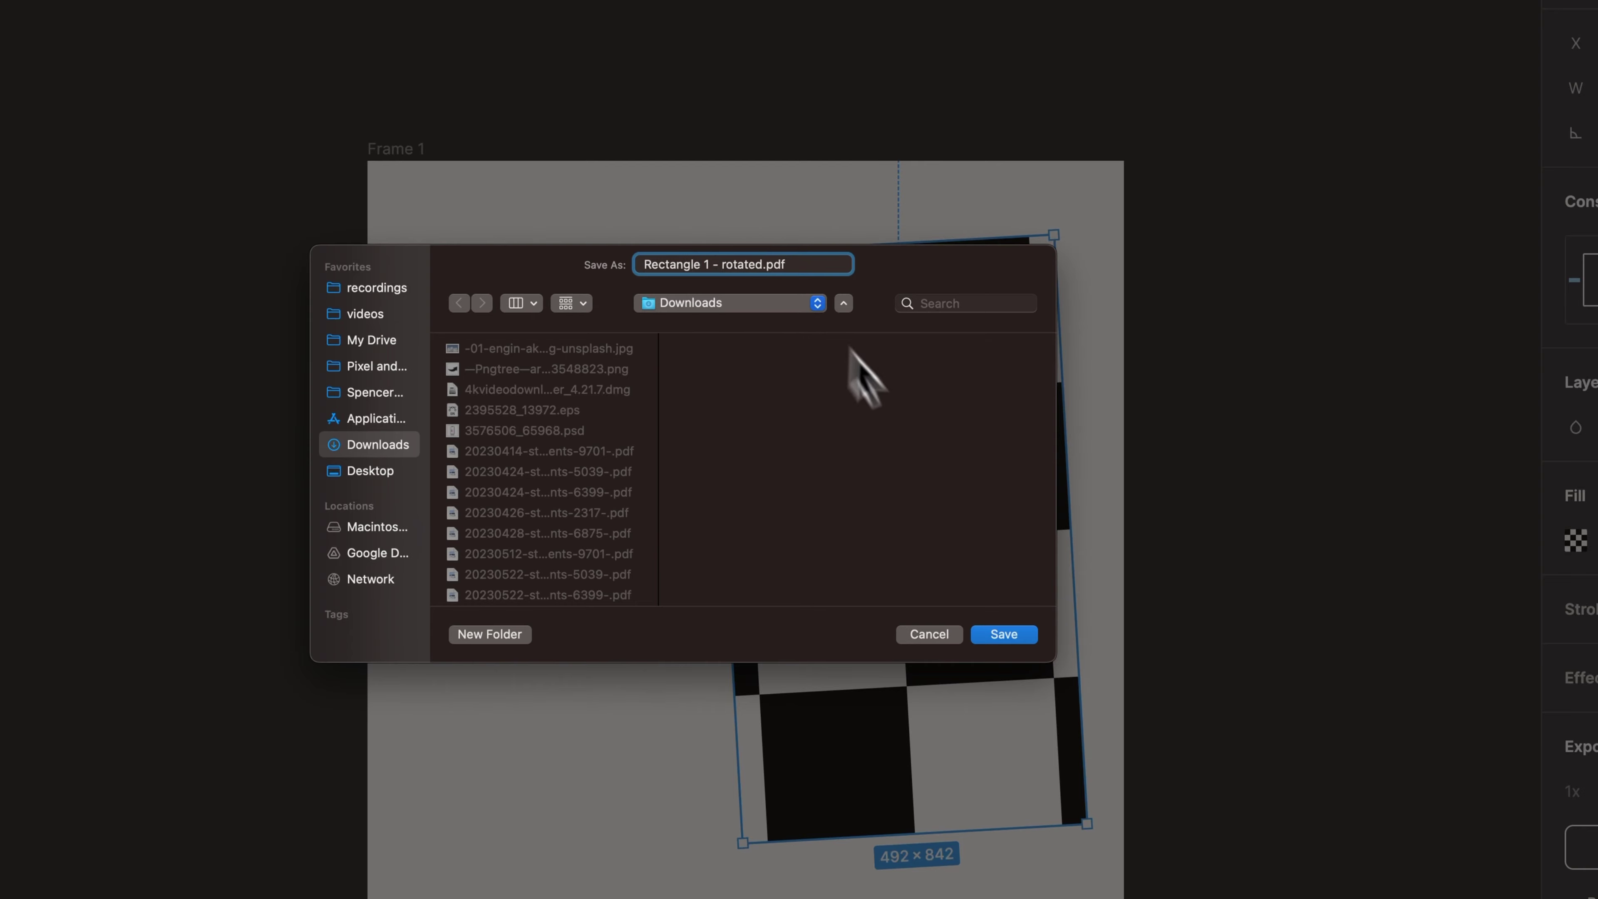
click(1004, 634)
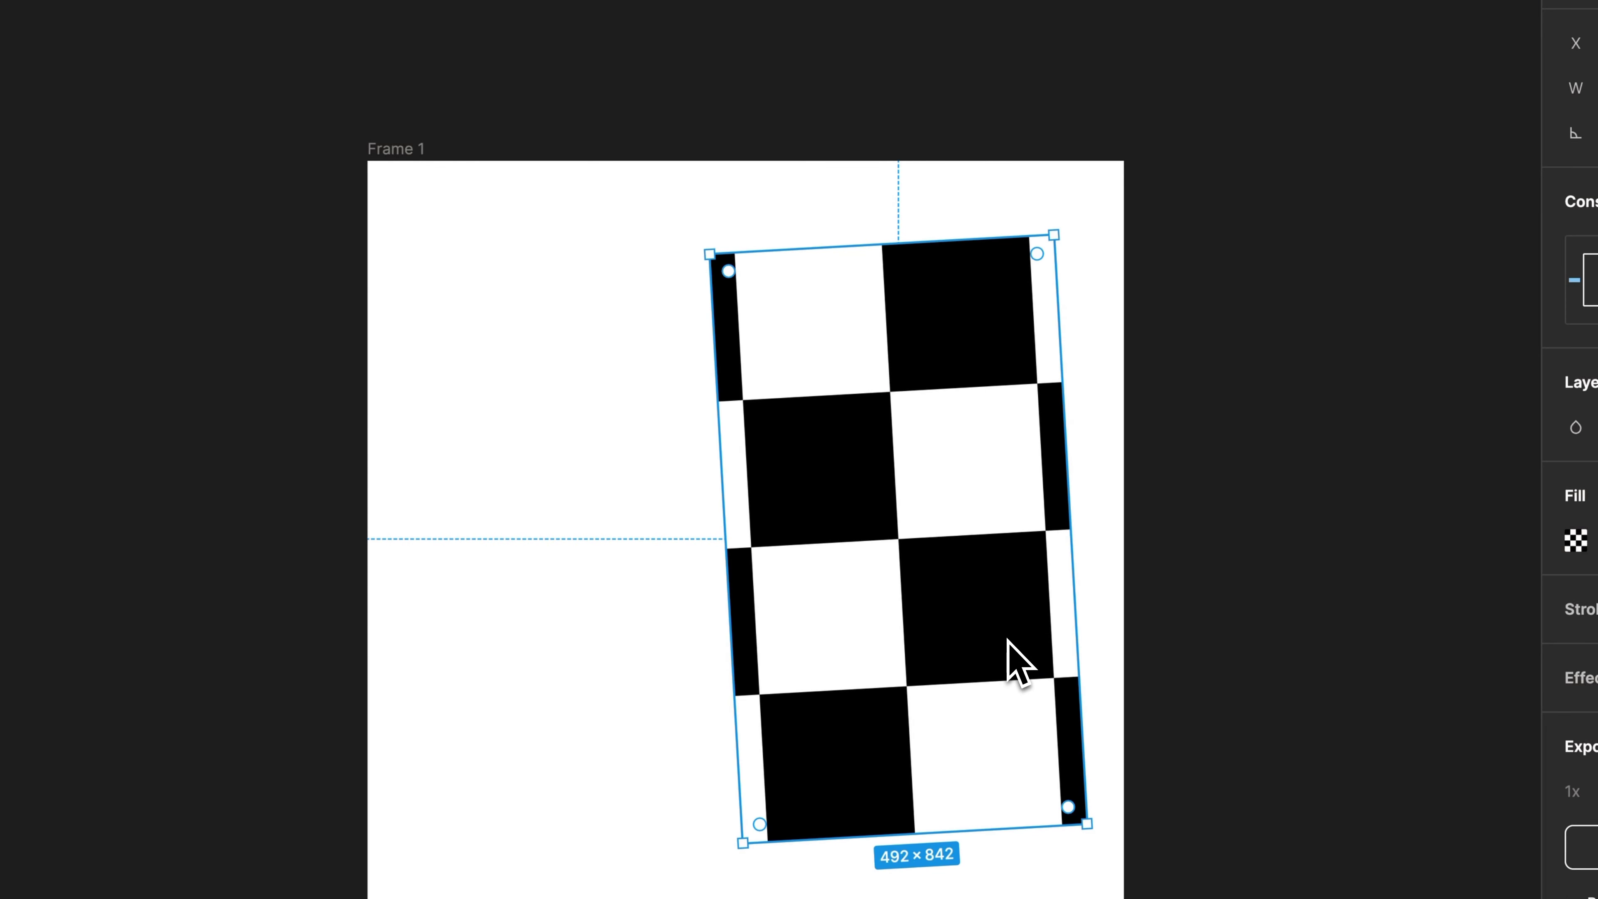
scroll(1005, 633, down, 2)
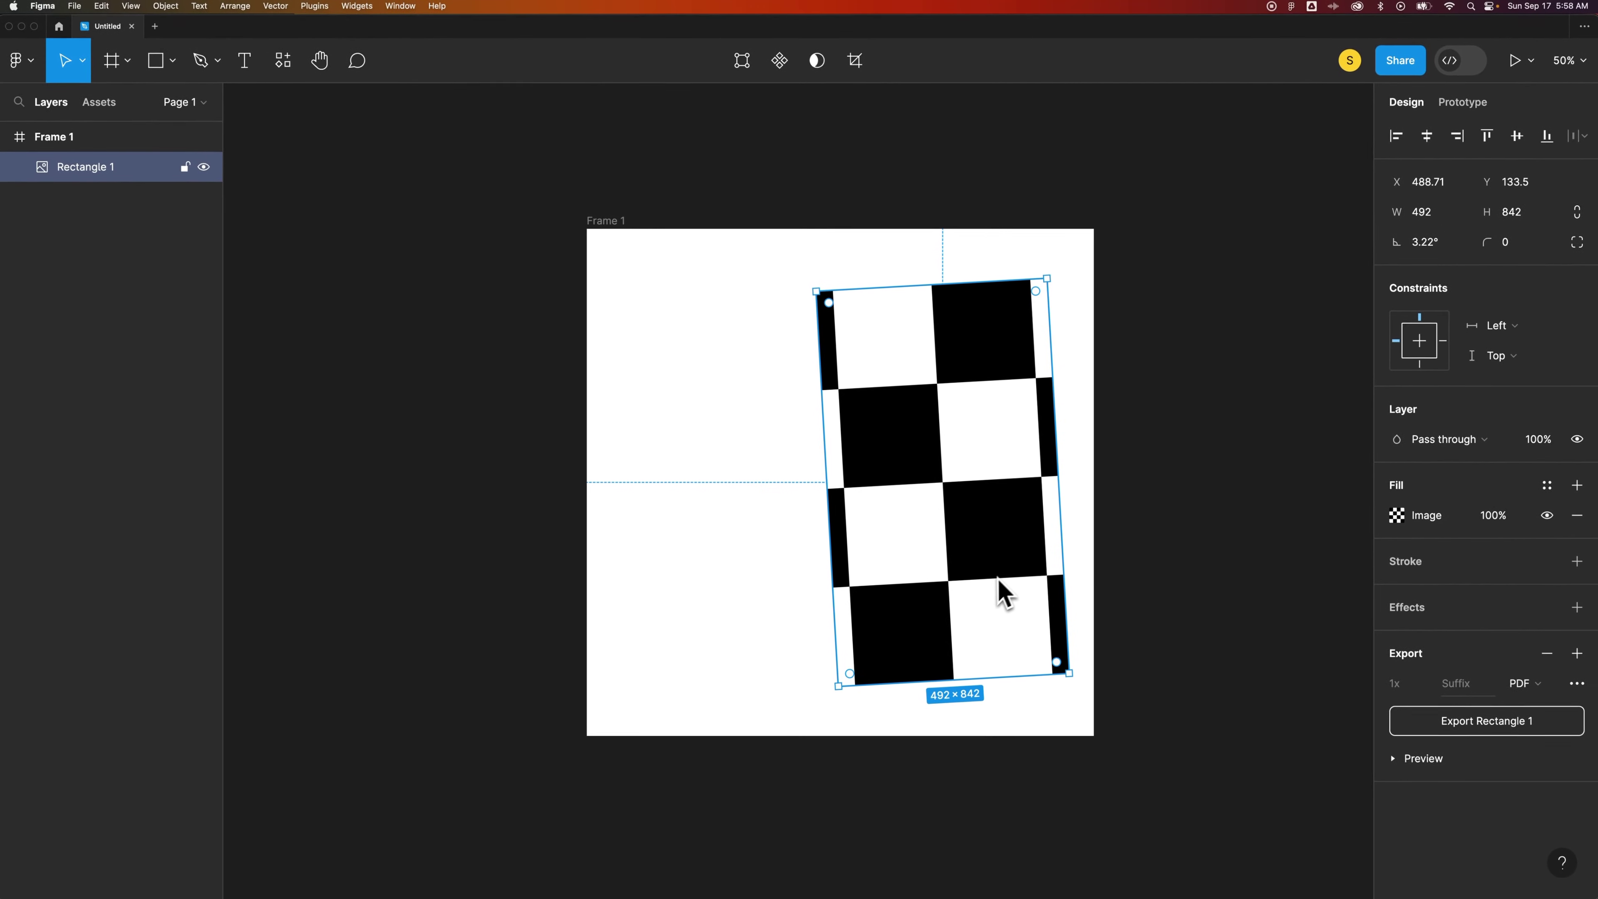
mouse_move(812, 897)
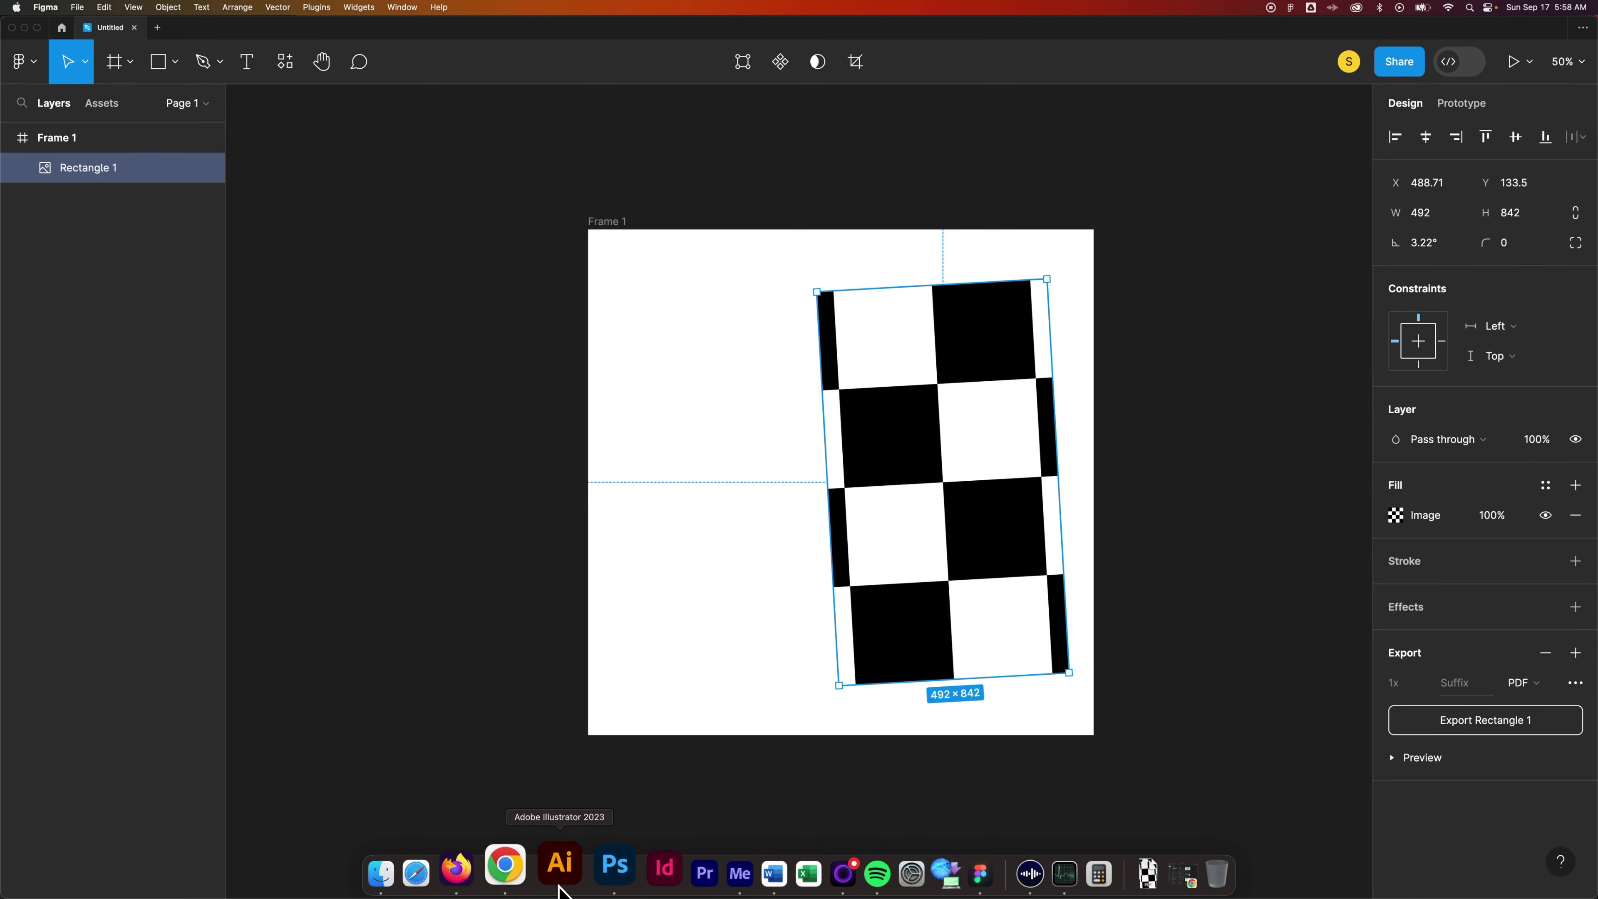
- Upload Rectangle 1 - rotated.pdf from Downloads into Canva
click(526, 892)
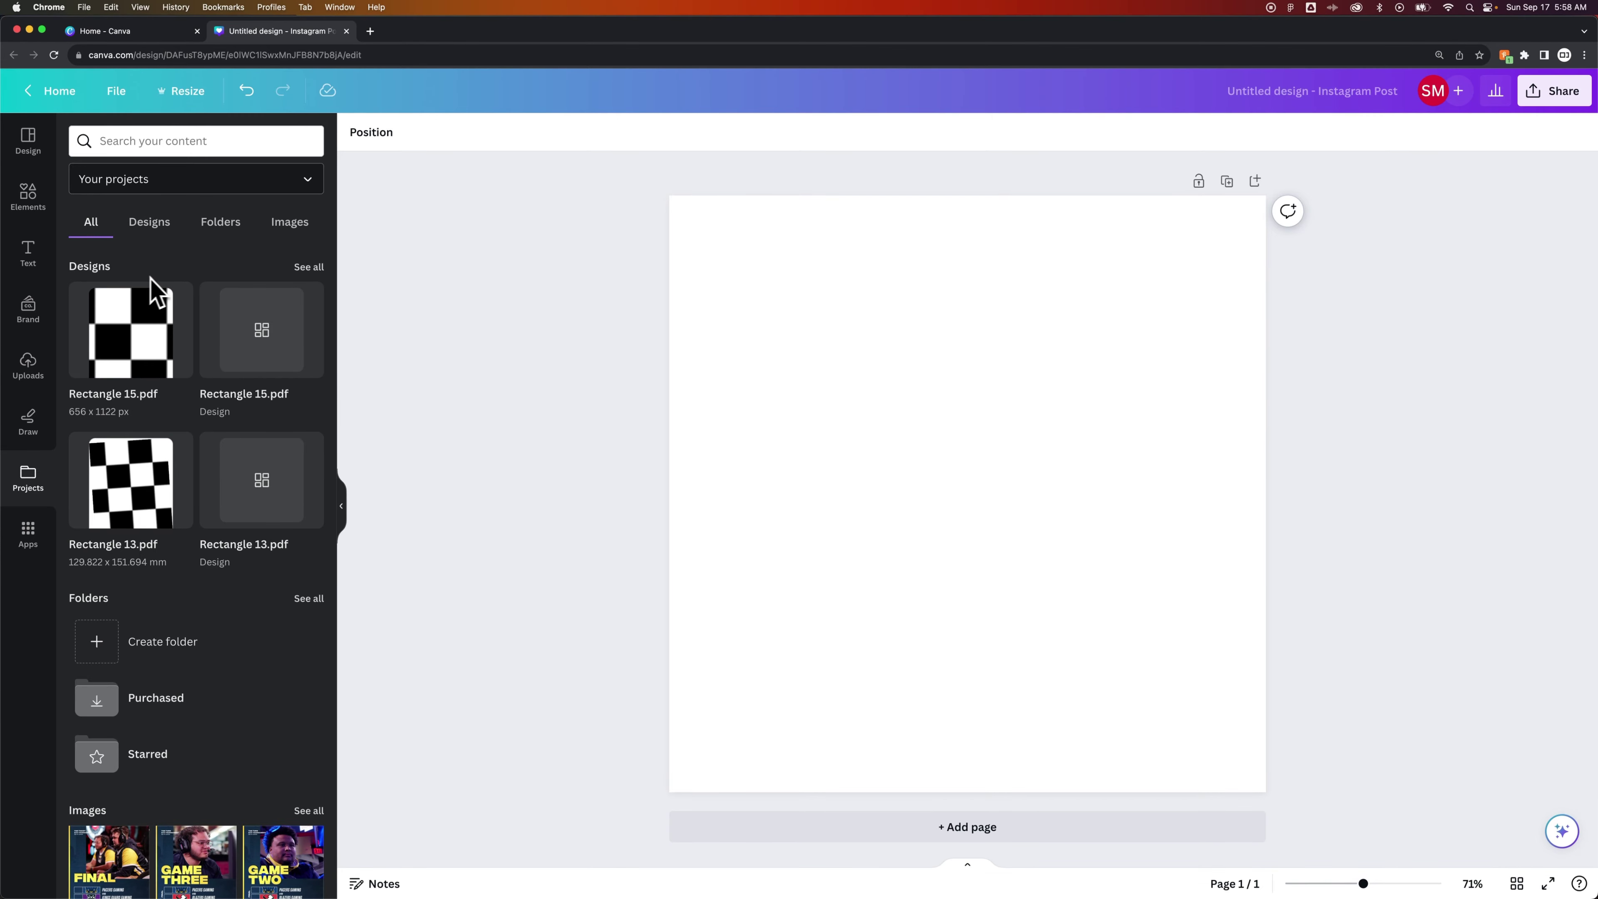
click(32, 364)
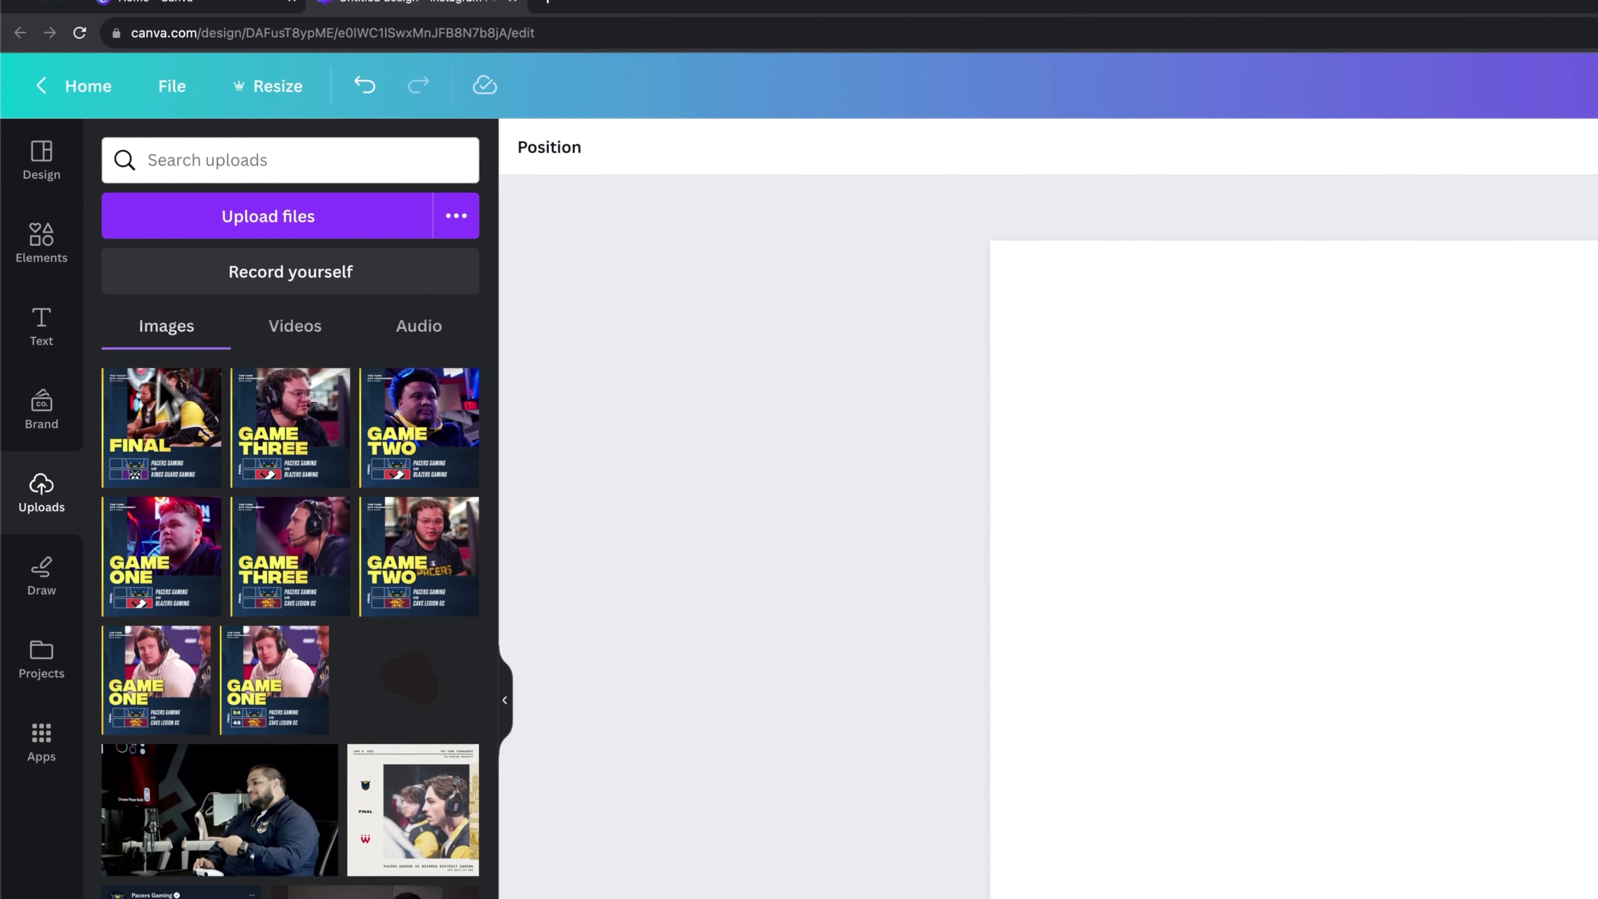
click(157, 187)
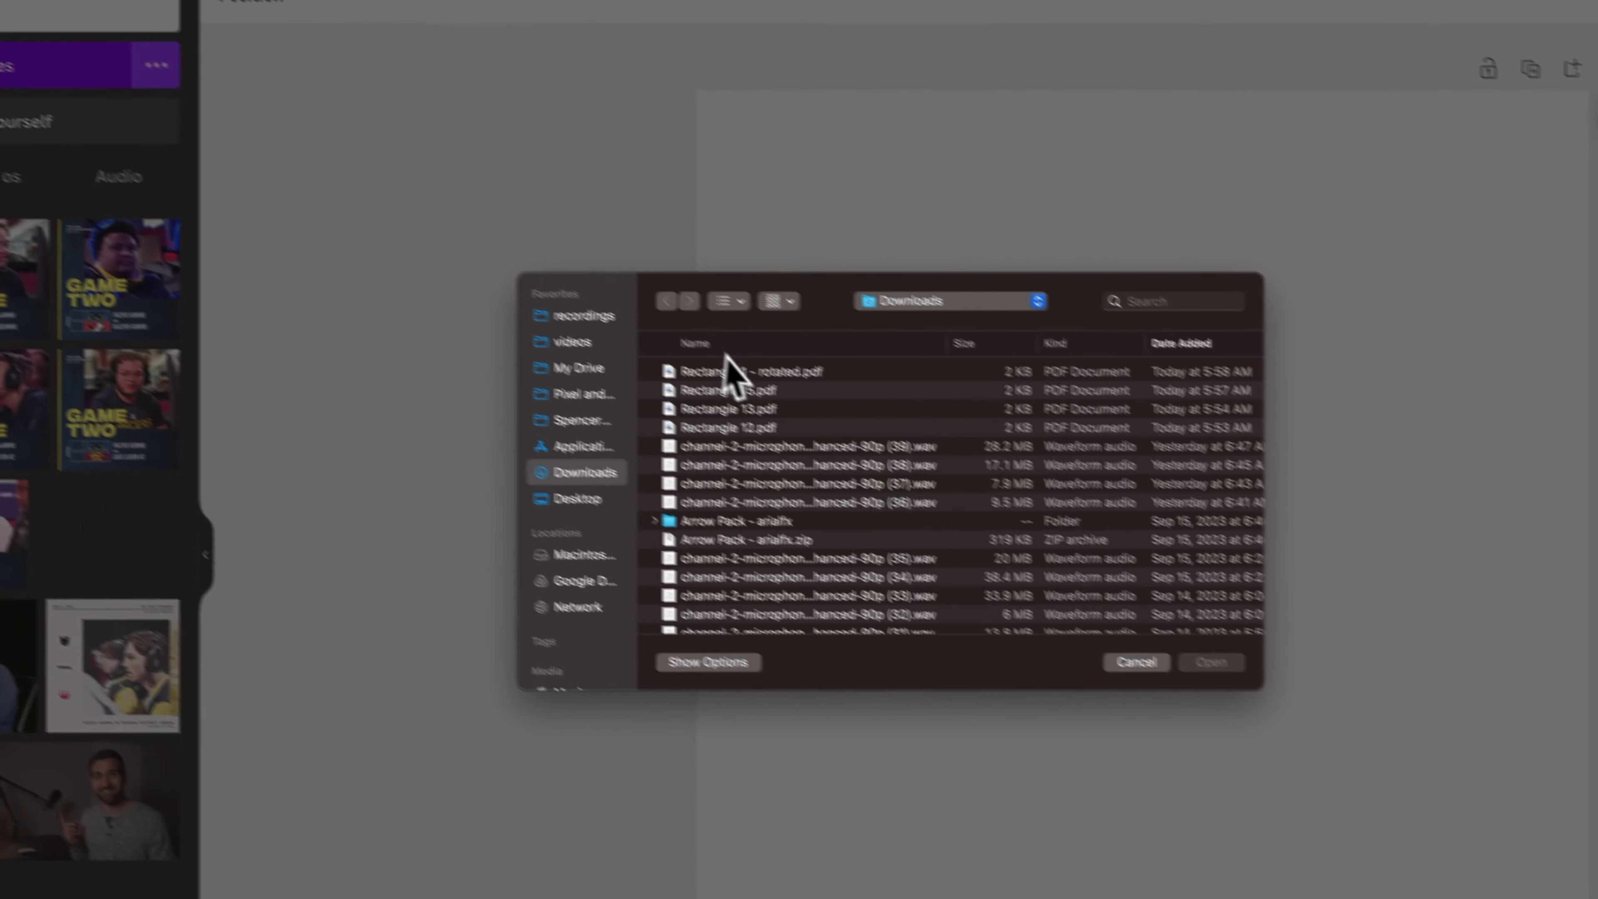
click(1053, 524)
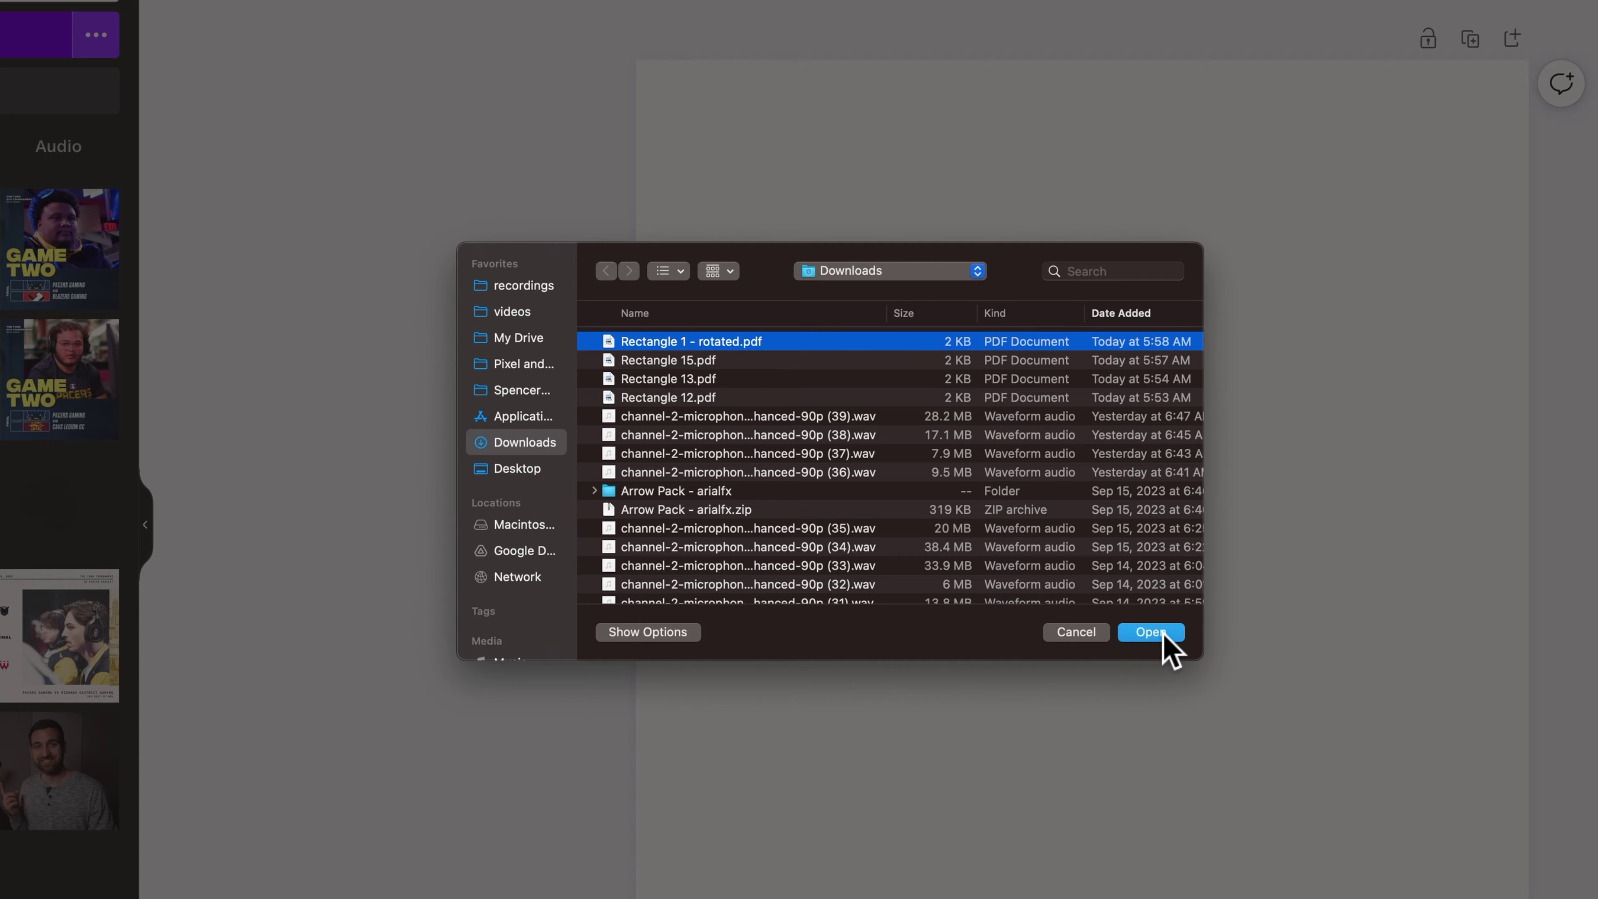
click(1163, 632)
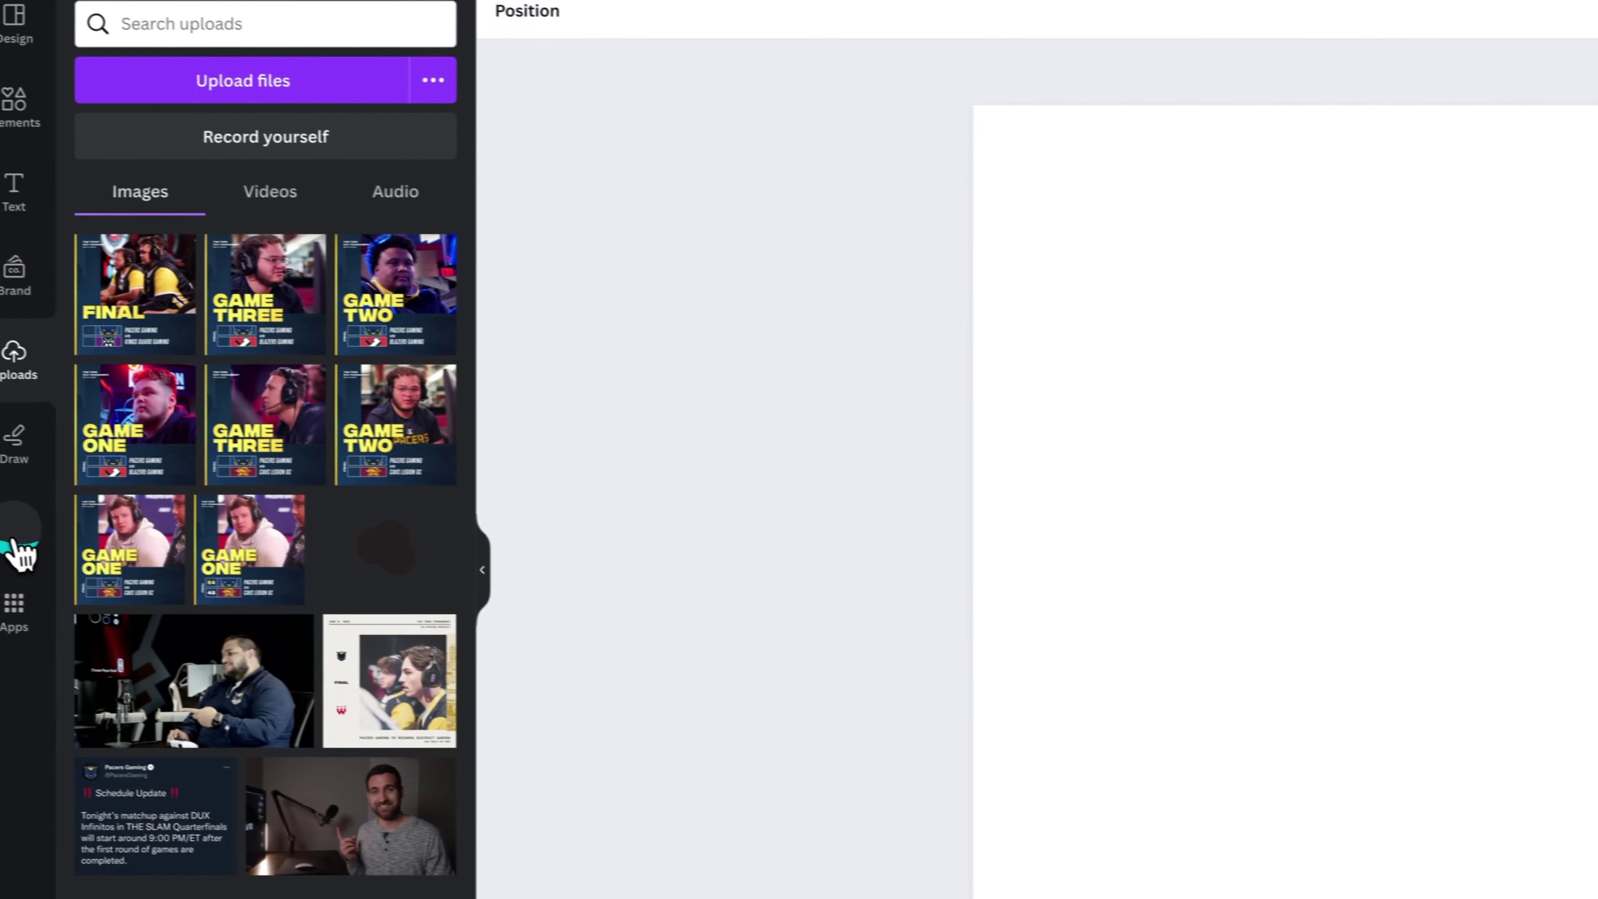
- Drag the Rectangle 1 - rotated design onto the page and detach its checkerboard image
click(19, 547)
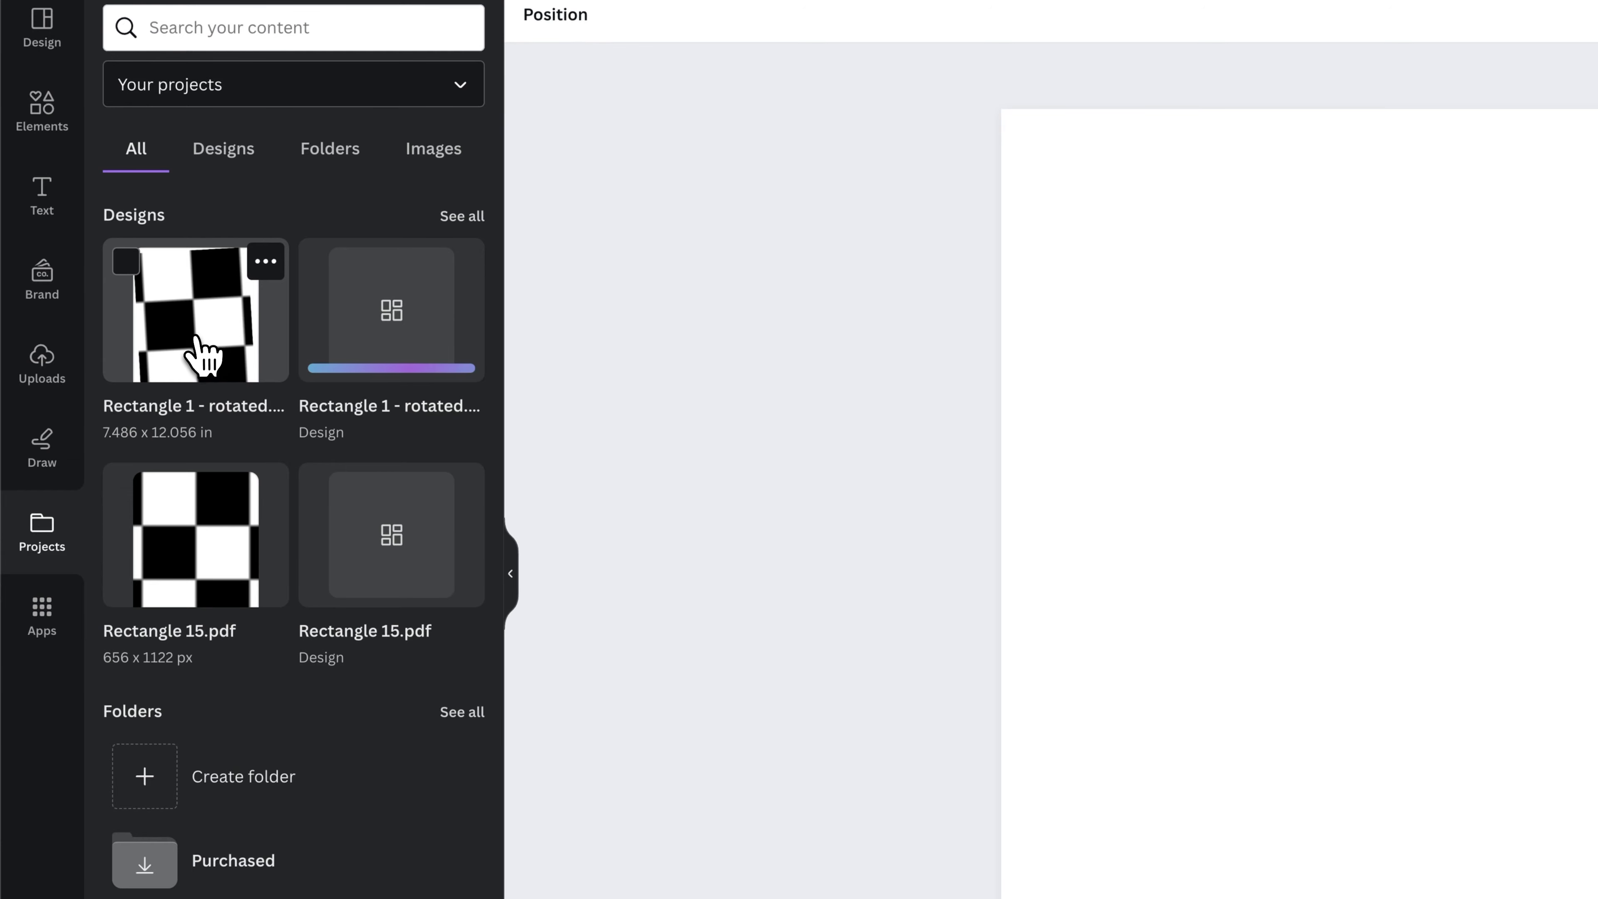
drag(203, 346, 1384, 421)
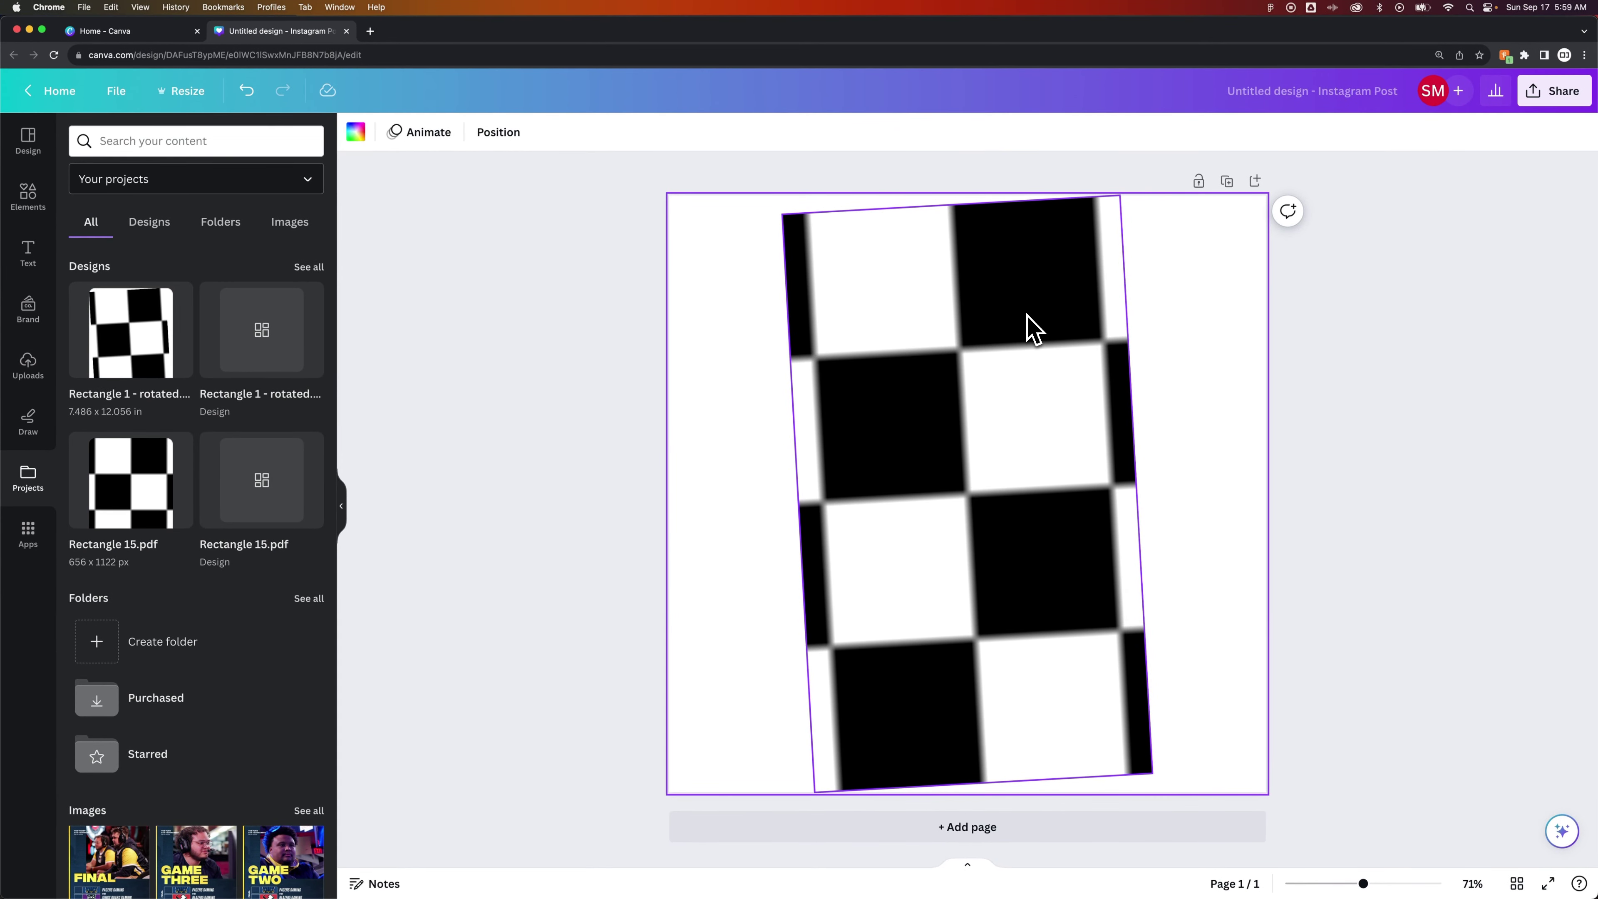
click(1027, 315)
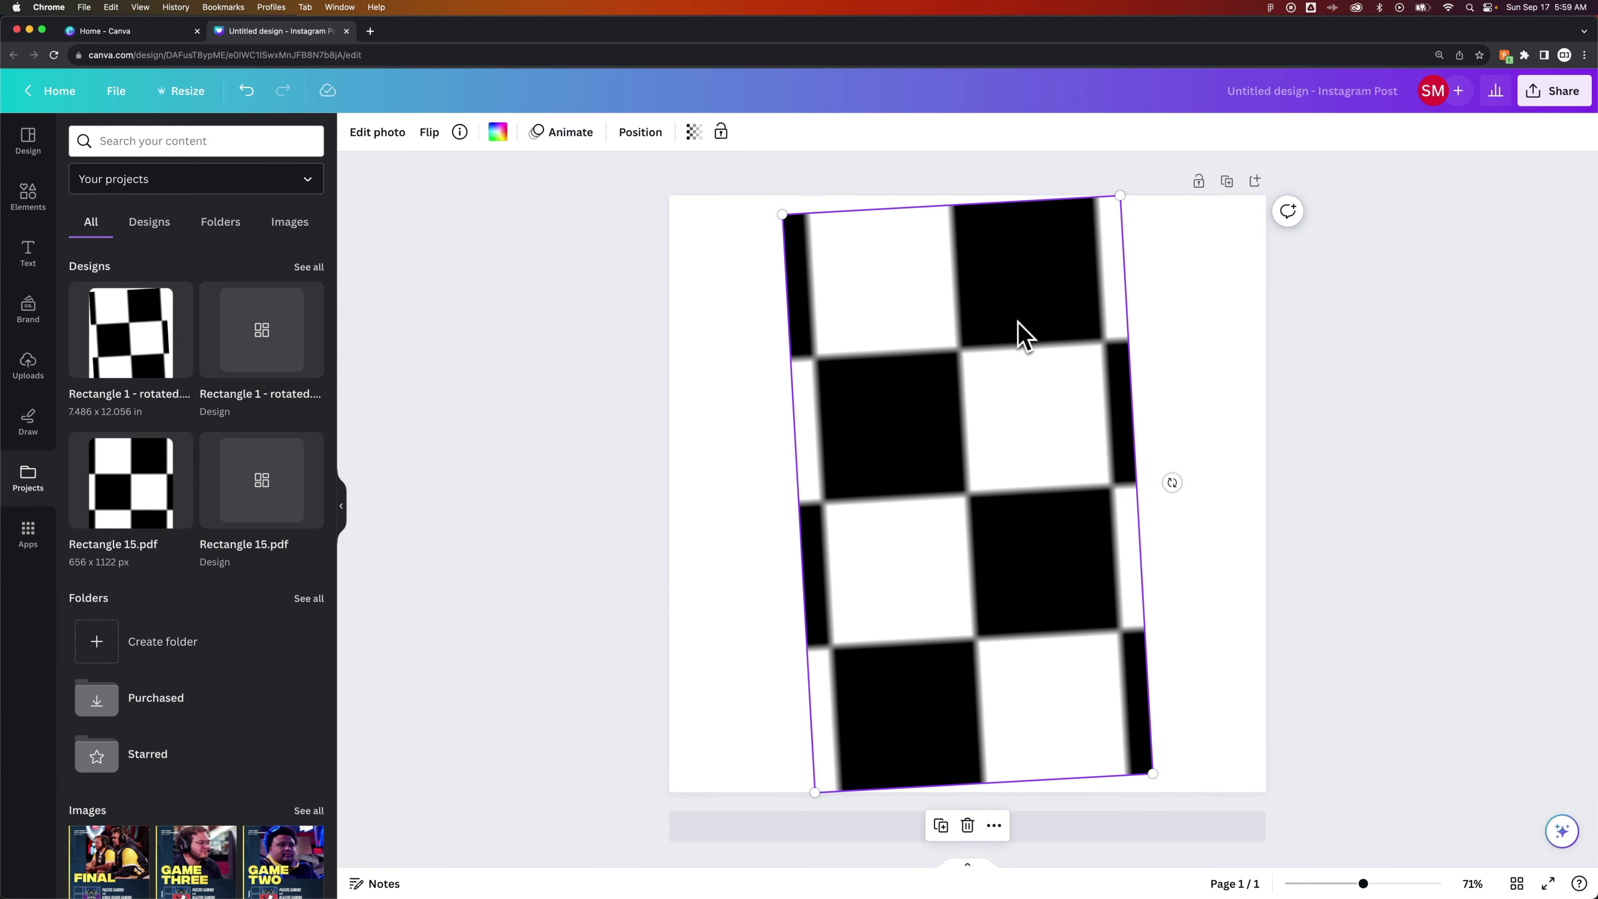
right_click(1008, 331)
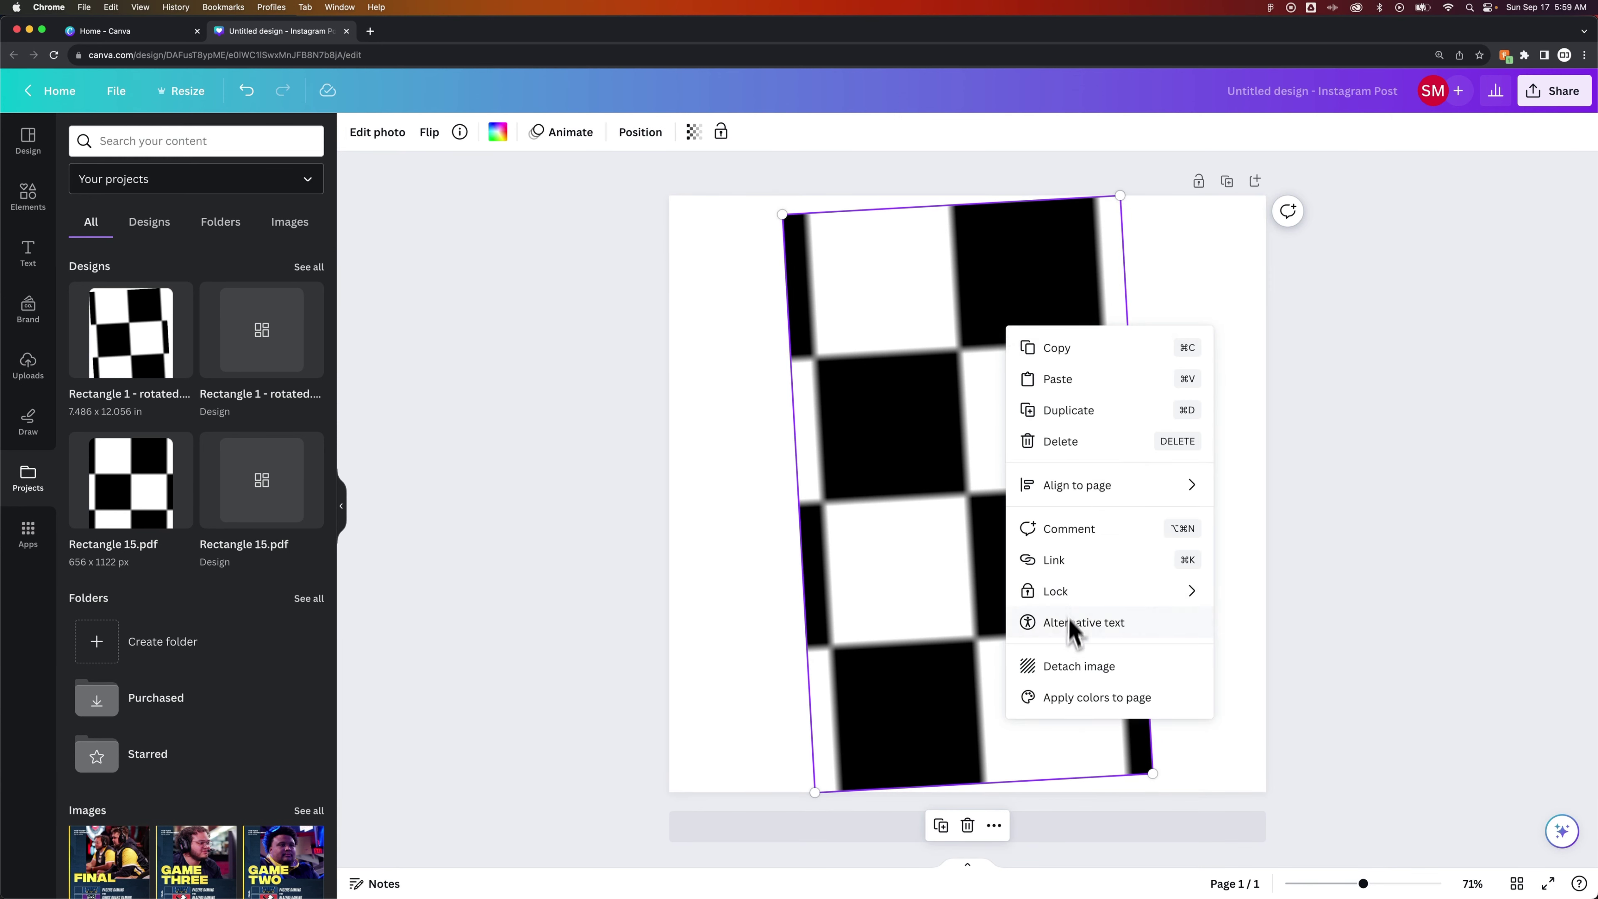
click(1058, 666)
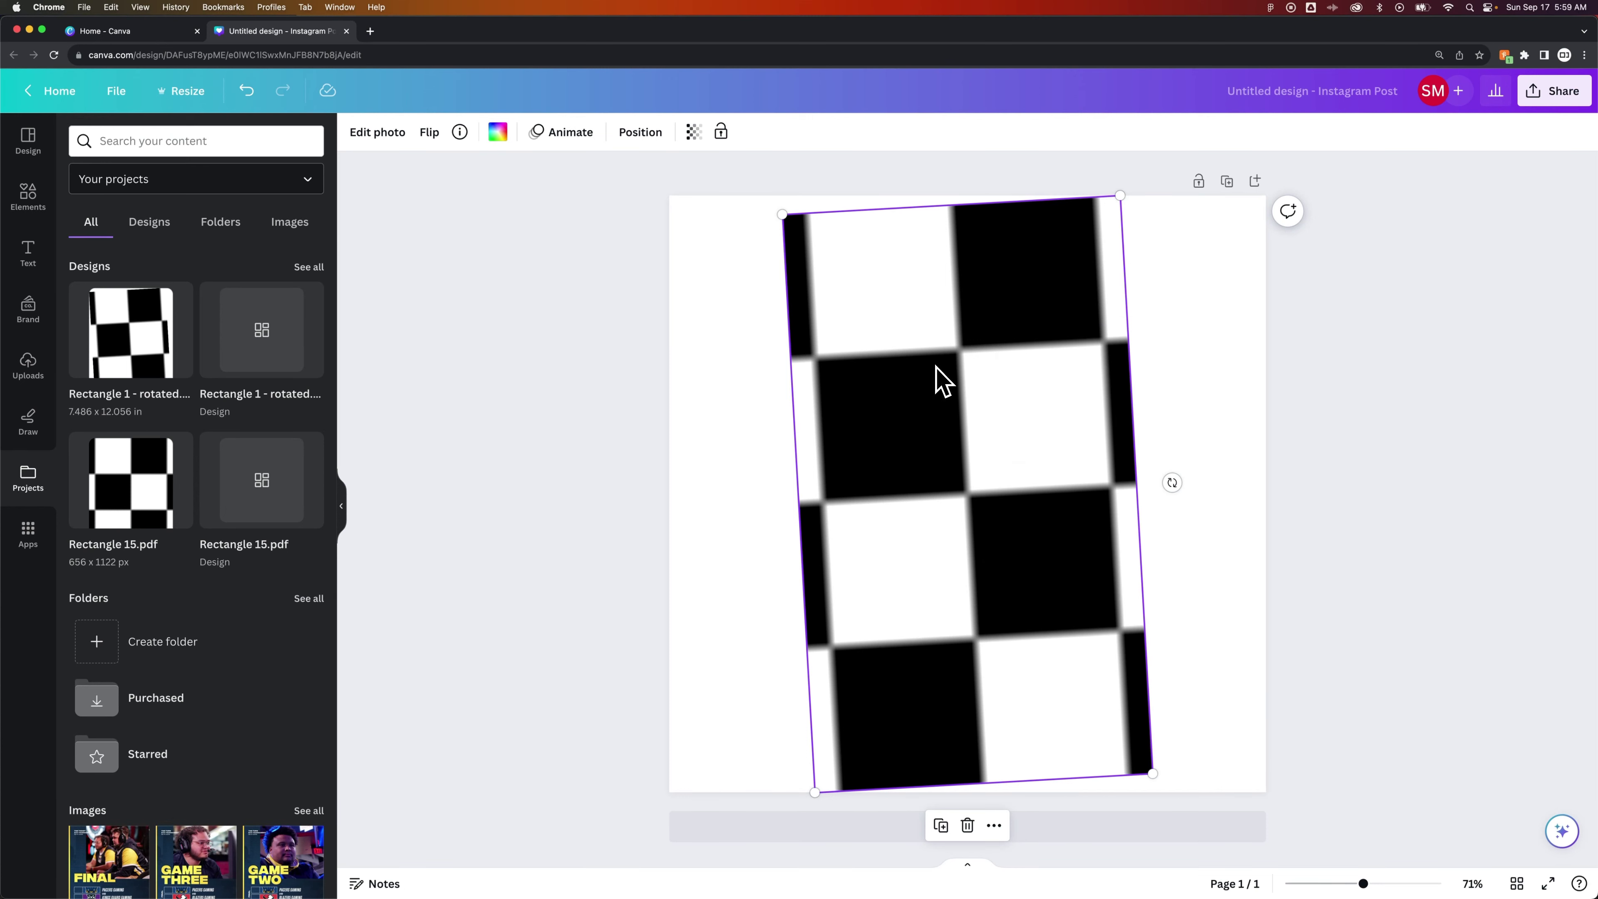
- Delete the detached checkerboard, shrink the sky-and-grass frame to 437 × 747 and raise it
key(Delete)
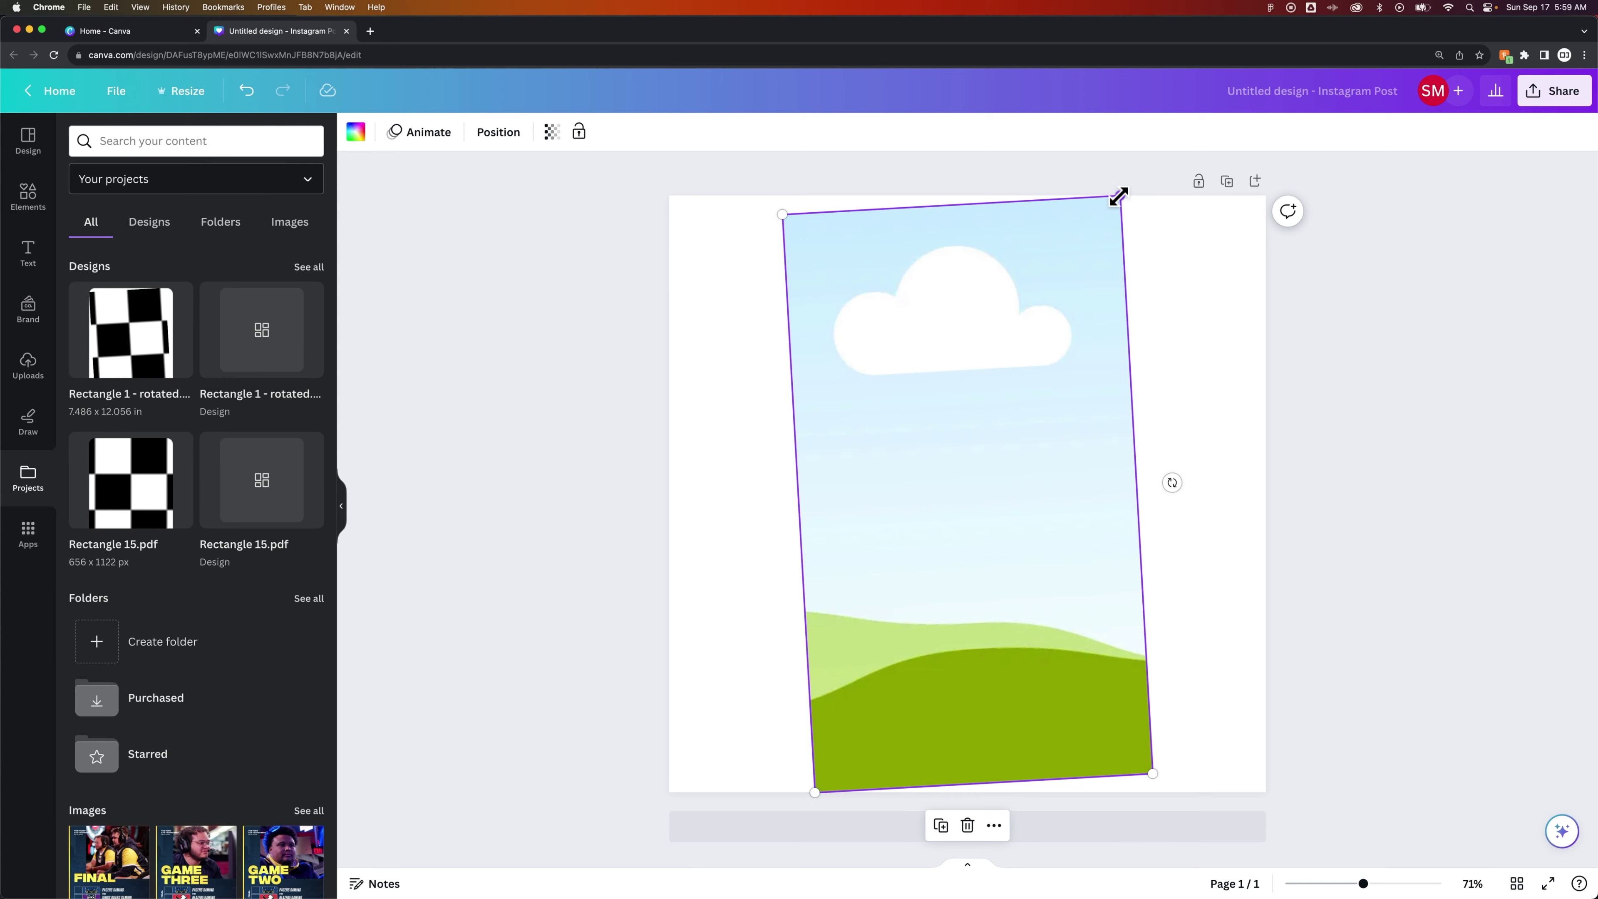
drag(1118, 197, 1034, 363)
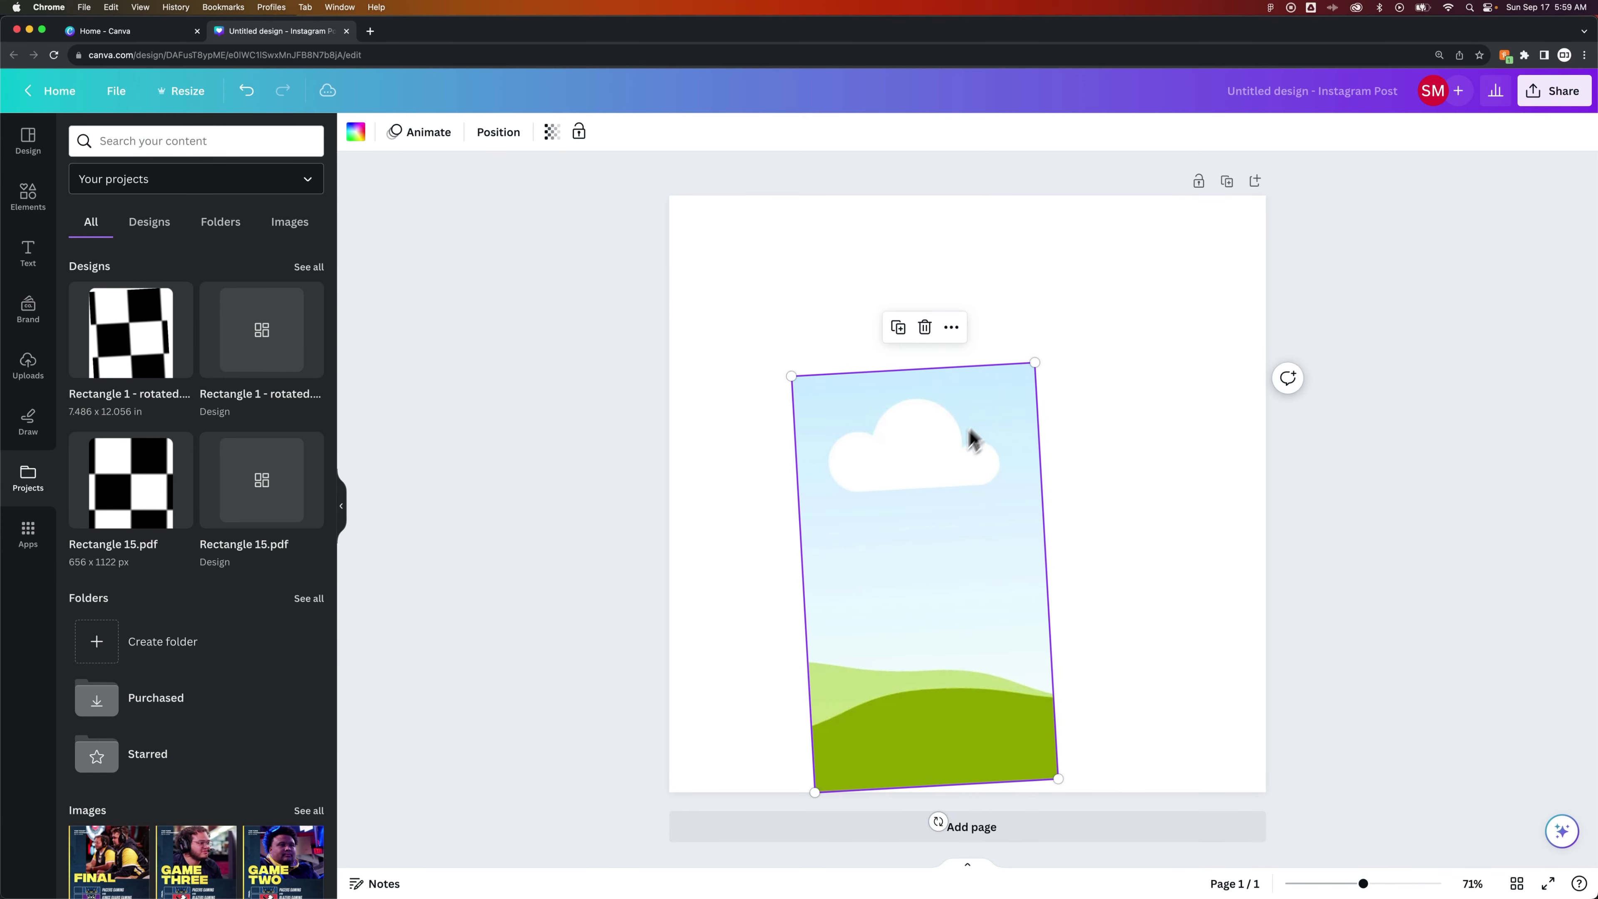
drag(972, 439, 991, 334)
mouse_move(1057, 255)
mouse_down()
mouse_move(1081, 225)
mouse_move(1054, 256)
mouse_up()
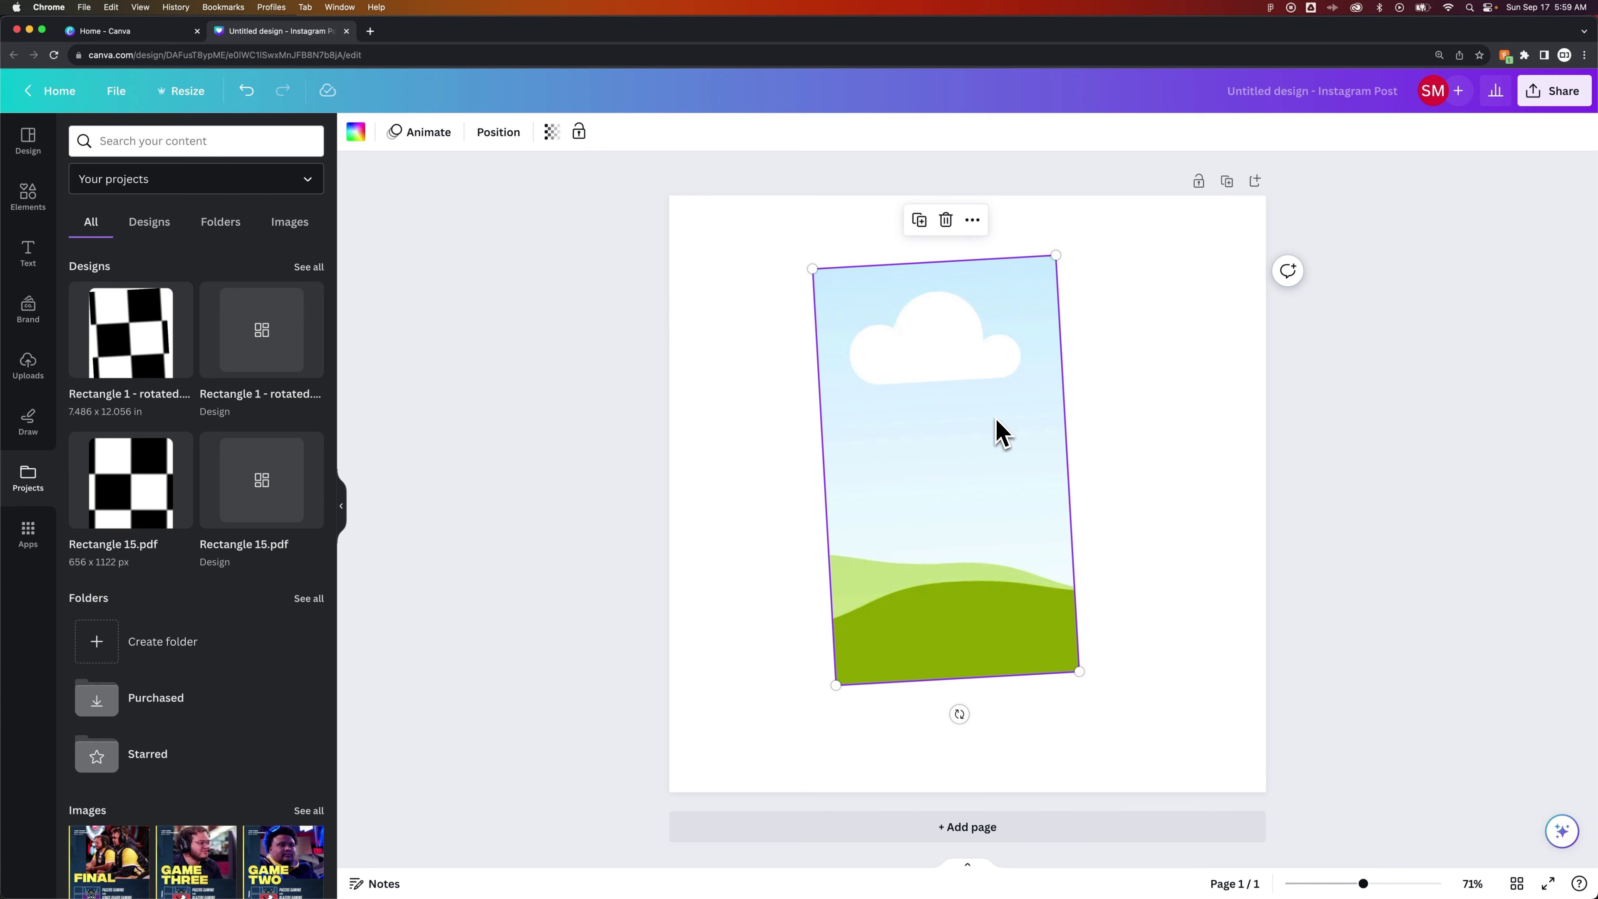
- Enlarge the sky-and-grass frame slightly and rotate it upright to 0°
mouse_move(1056, 255)
mouse_down()
mouse_move(1135, 197)
mouse_move(1067, 264)
mouse_up()
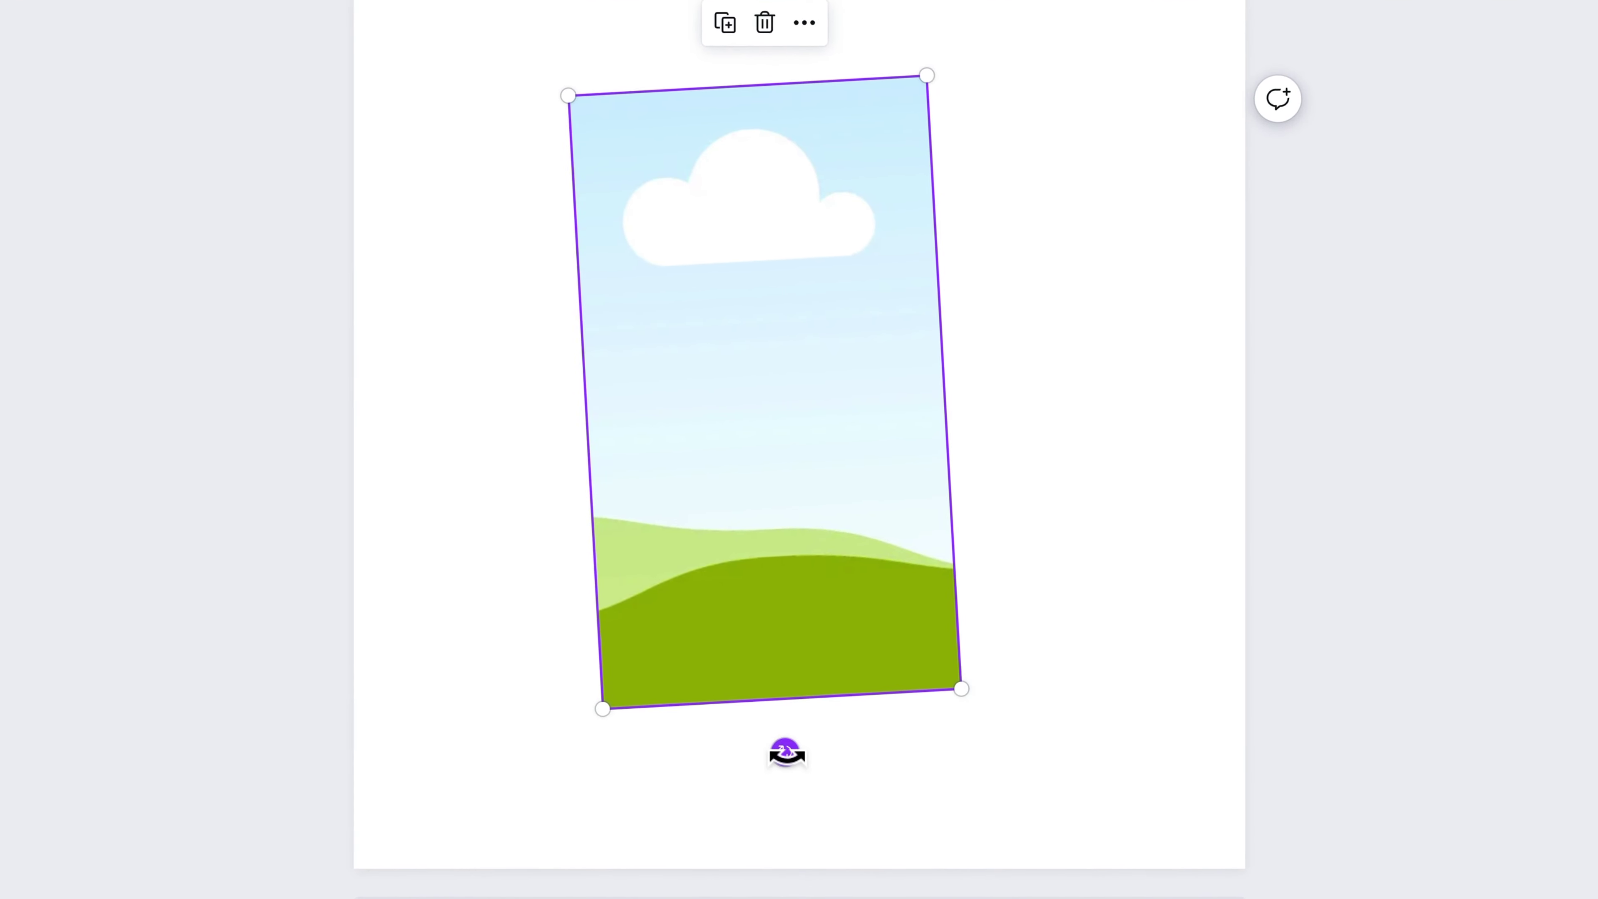
mouse_move(786, 752)
mouse_down()
mouse_move(741, 757)
mouse_move(769, 760)
mouse_up()
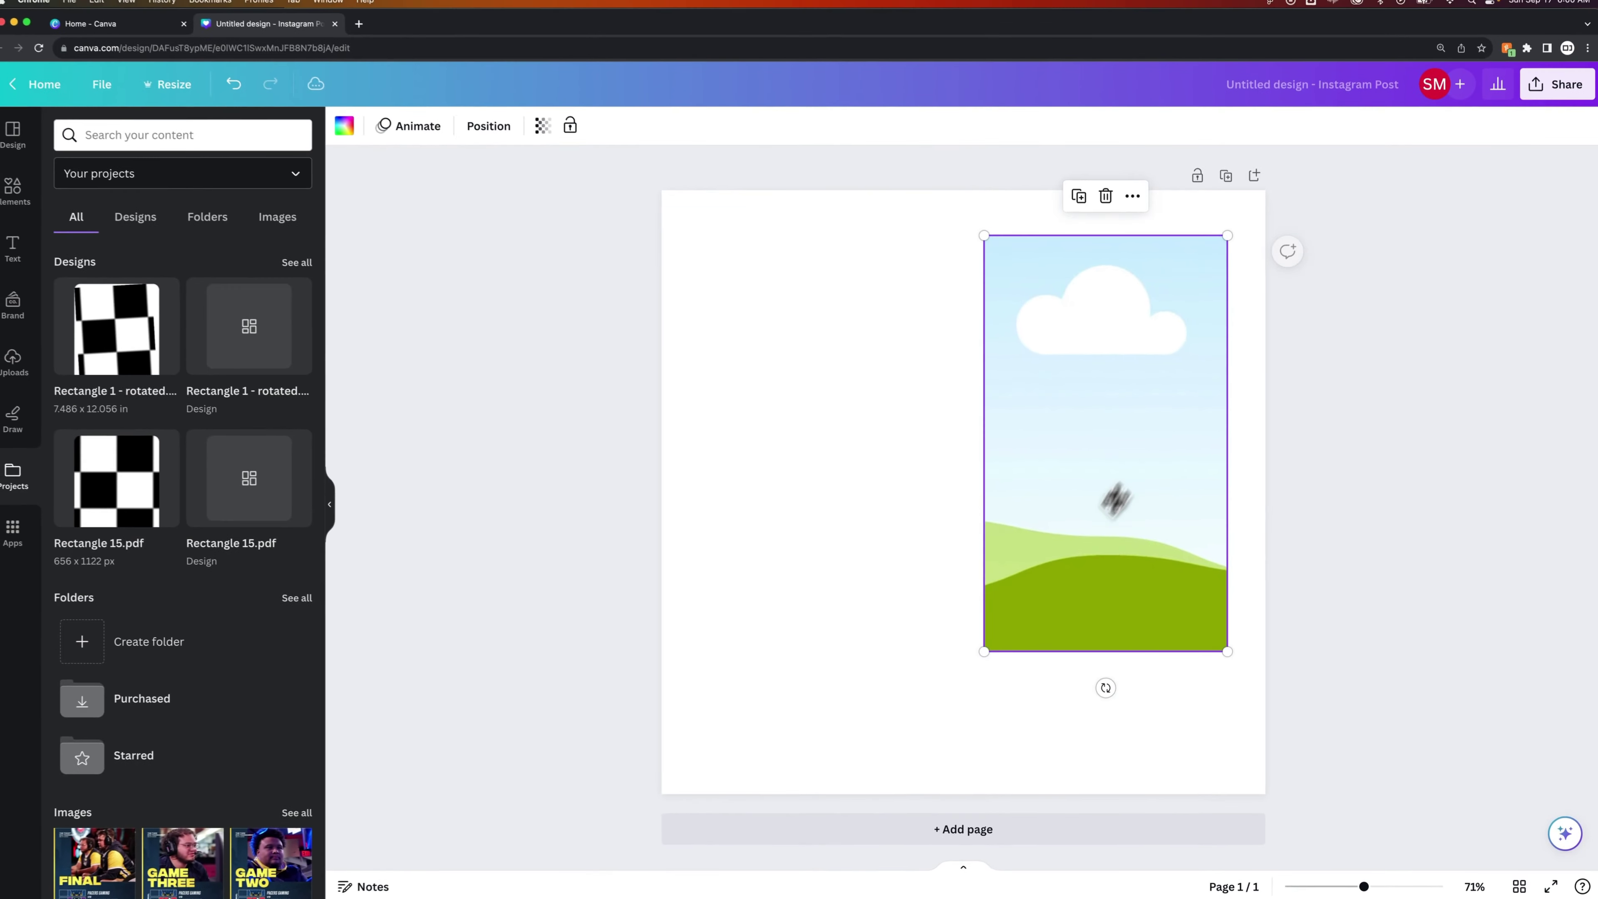
- Resize the upright sky-and-grass frame and settle it on the right side of the page
drag(983, 652, 926, 705)
mouse_move(1077, 536)
mouse_down()
mouse_move(1079, 553)
mouse_move(1088, 542)
mouse_up()
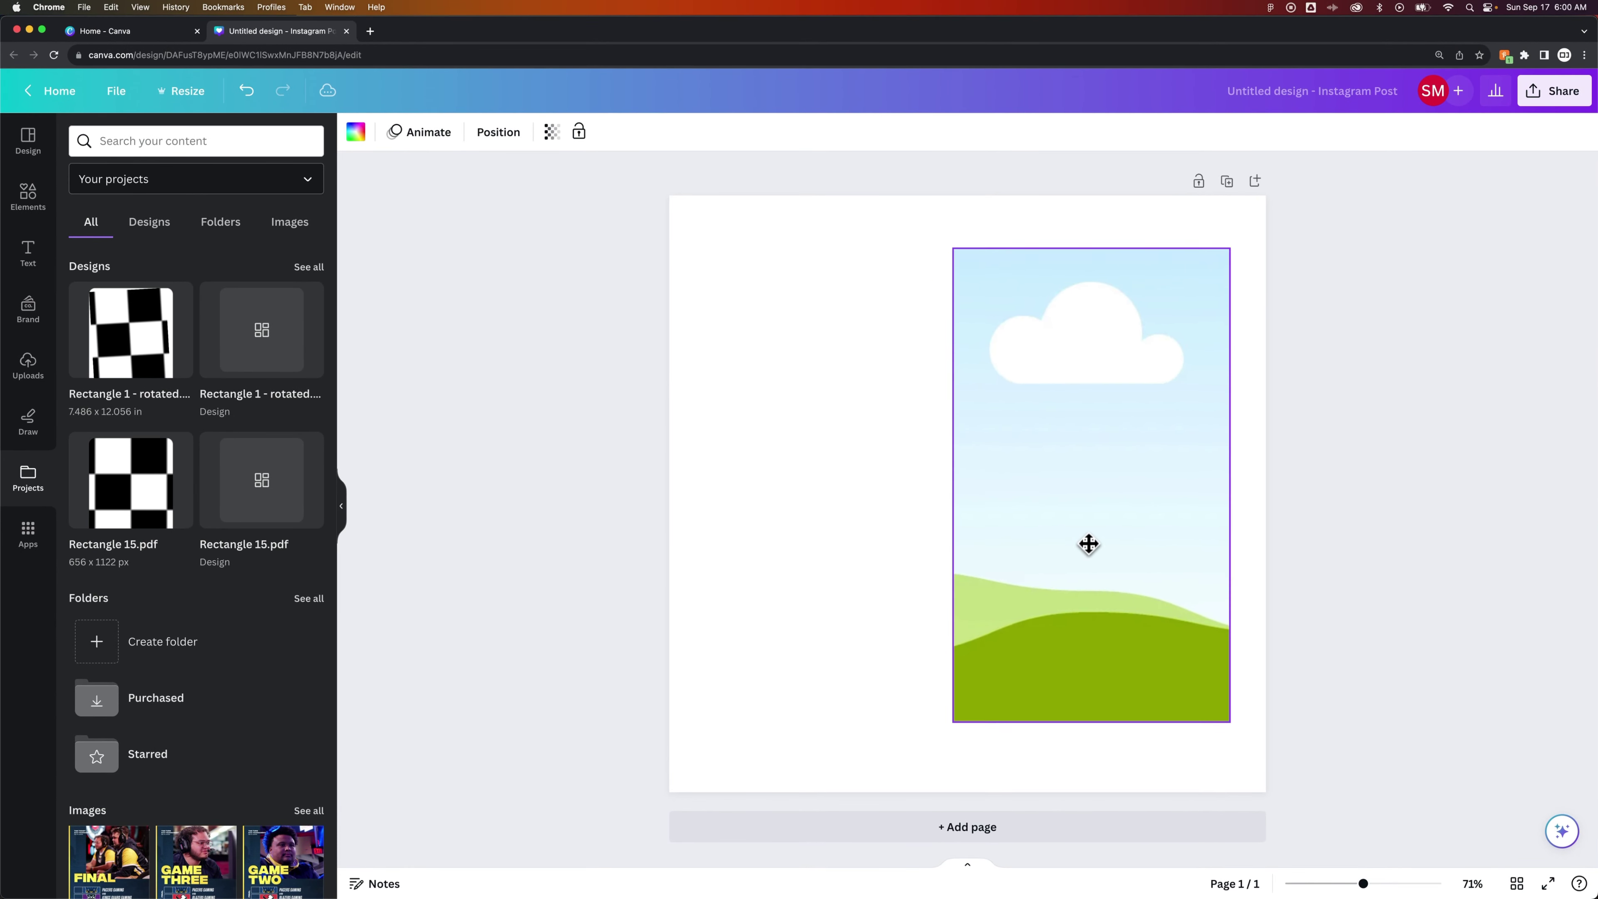
drag(949, 725, 981, 720)
drag(1067, 448, 1075, 436)
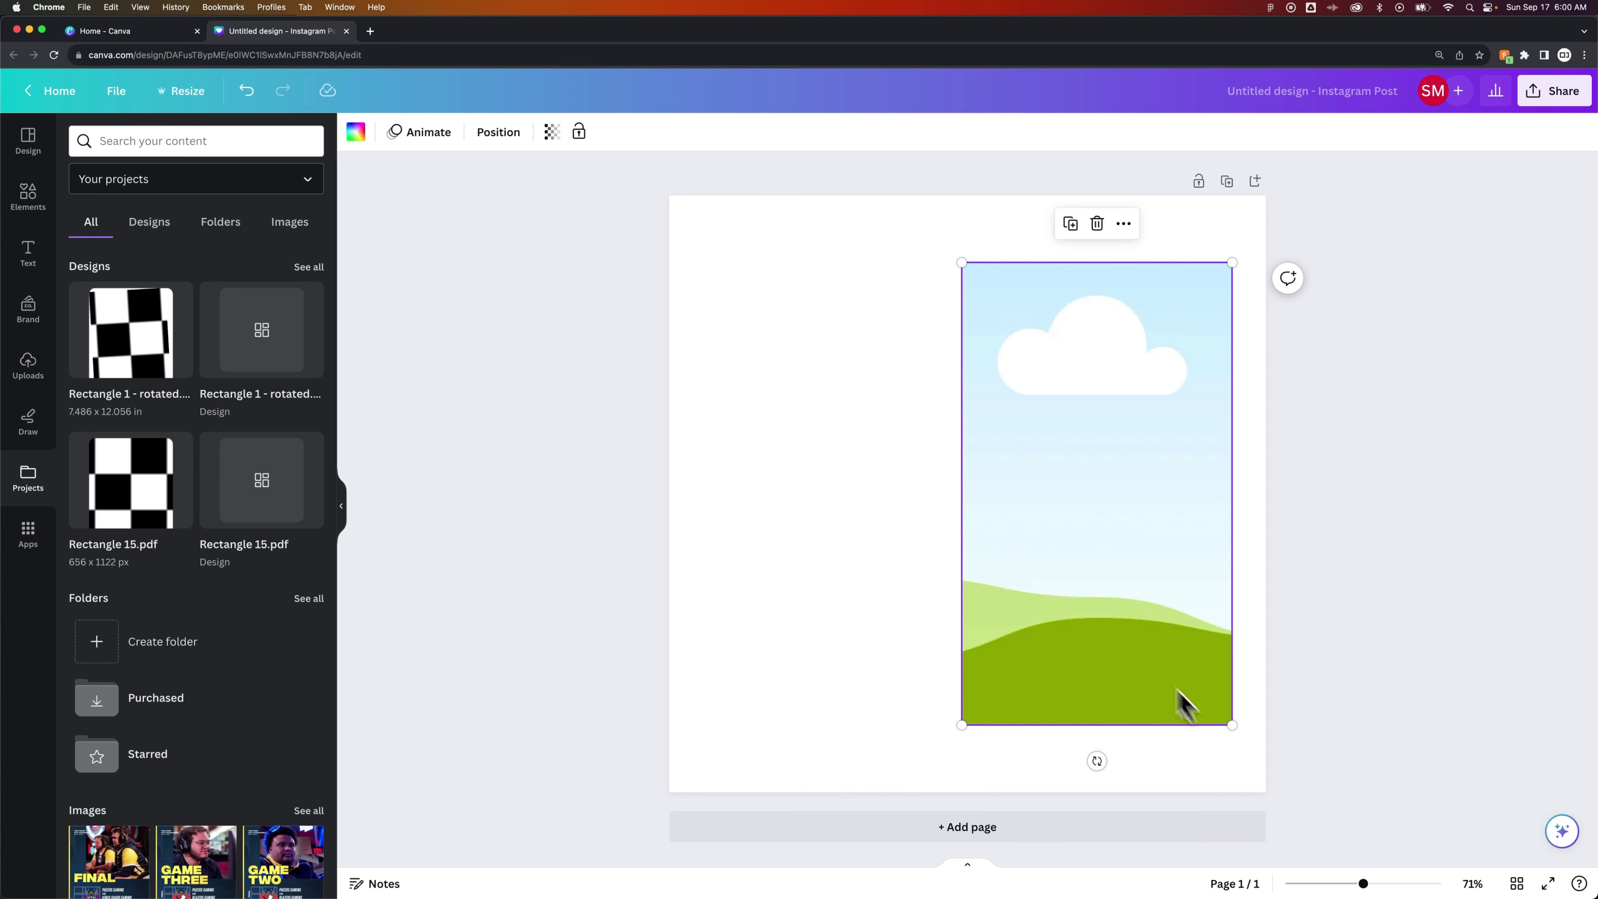
drag(1151, 532, 1141, 540)
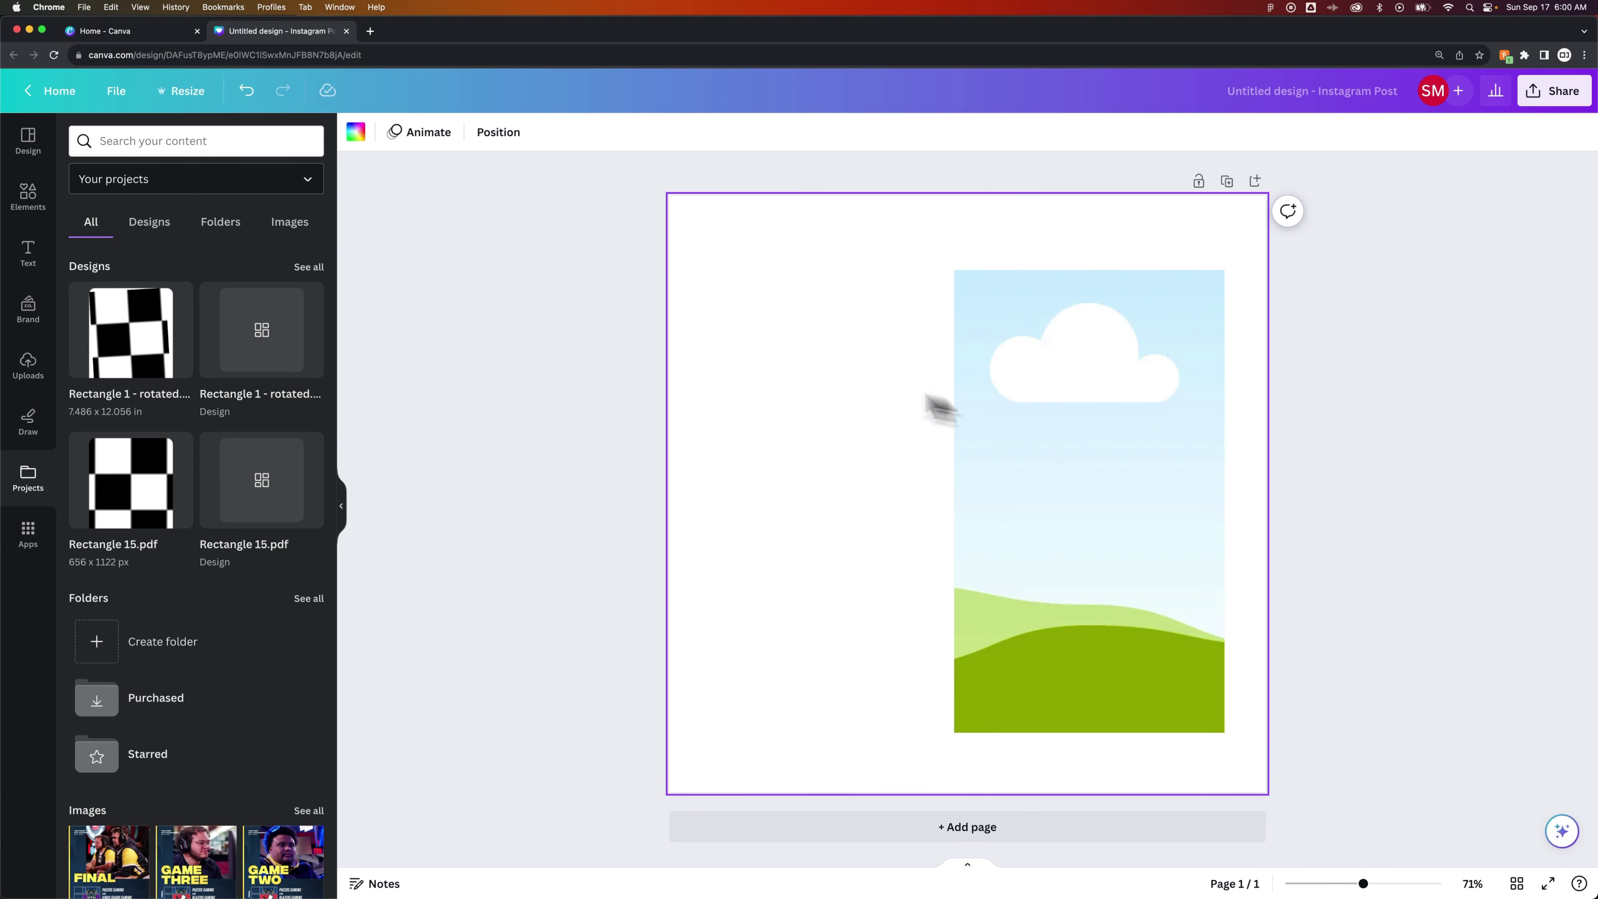
click(1101, 420)
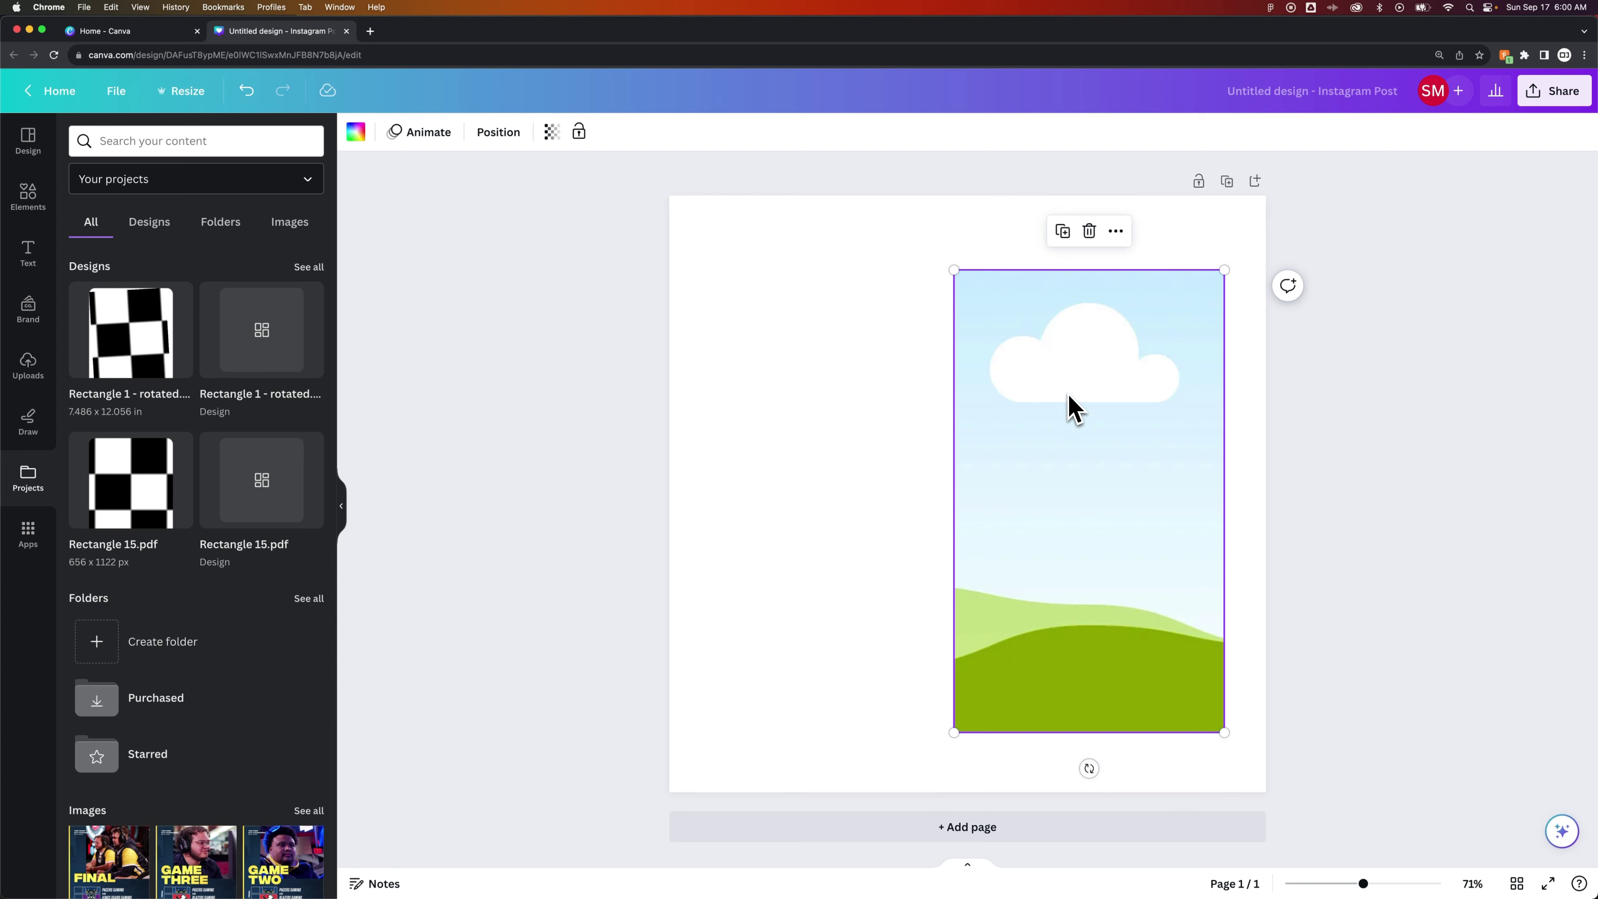
click(865, 433)
- In Figma, re-tilt the checkerboard Rectangle 1 from 3.22° to 2.7°
mouse_move(733, 890)
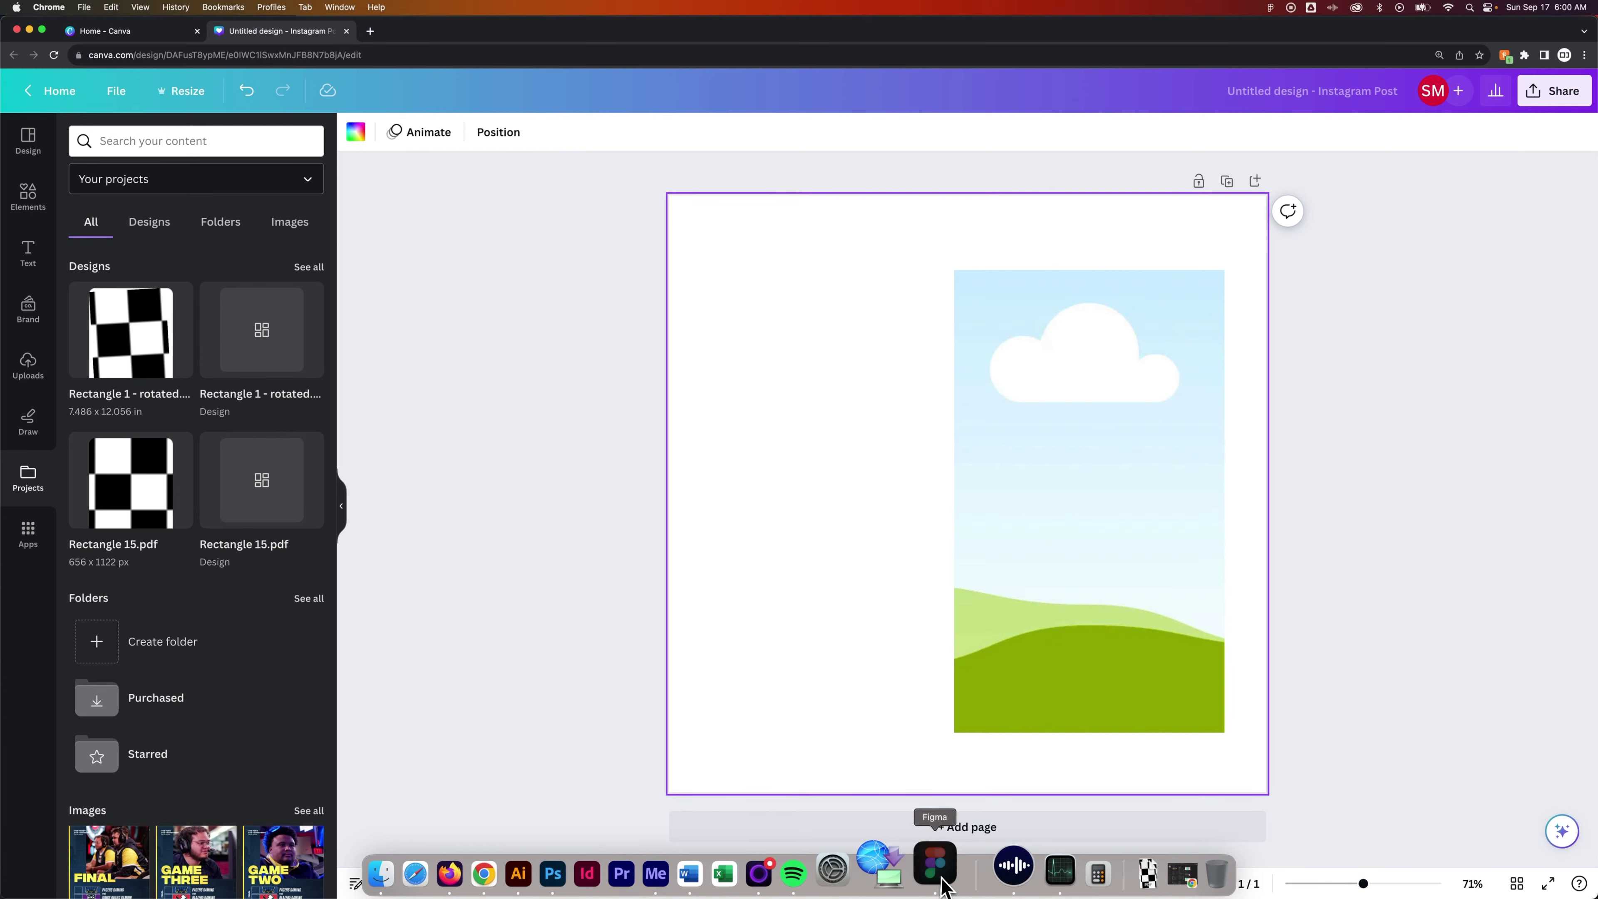
click(942, 882)
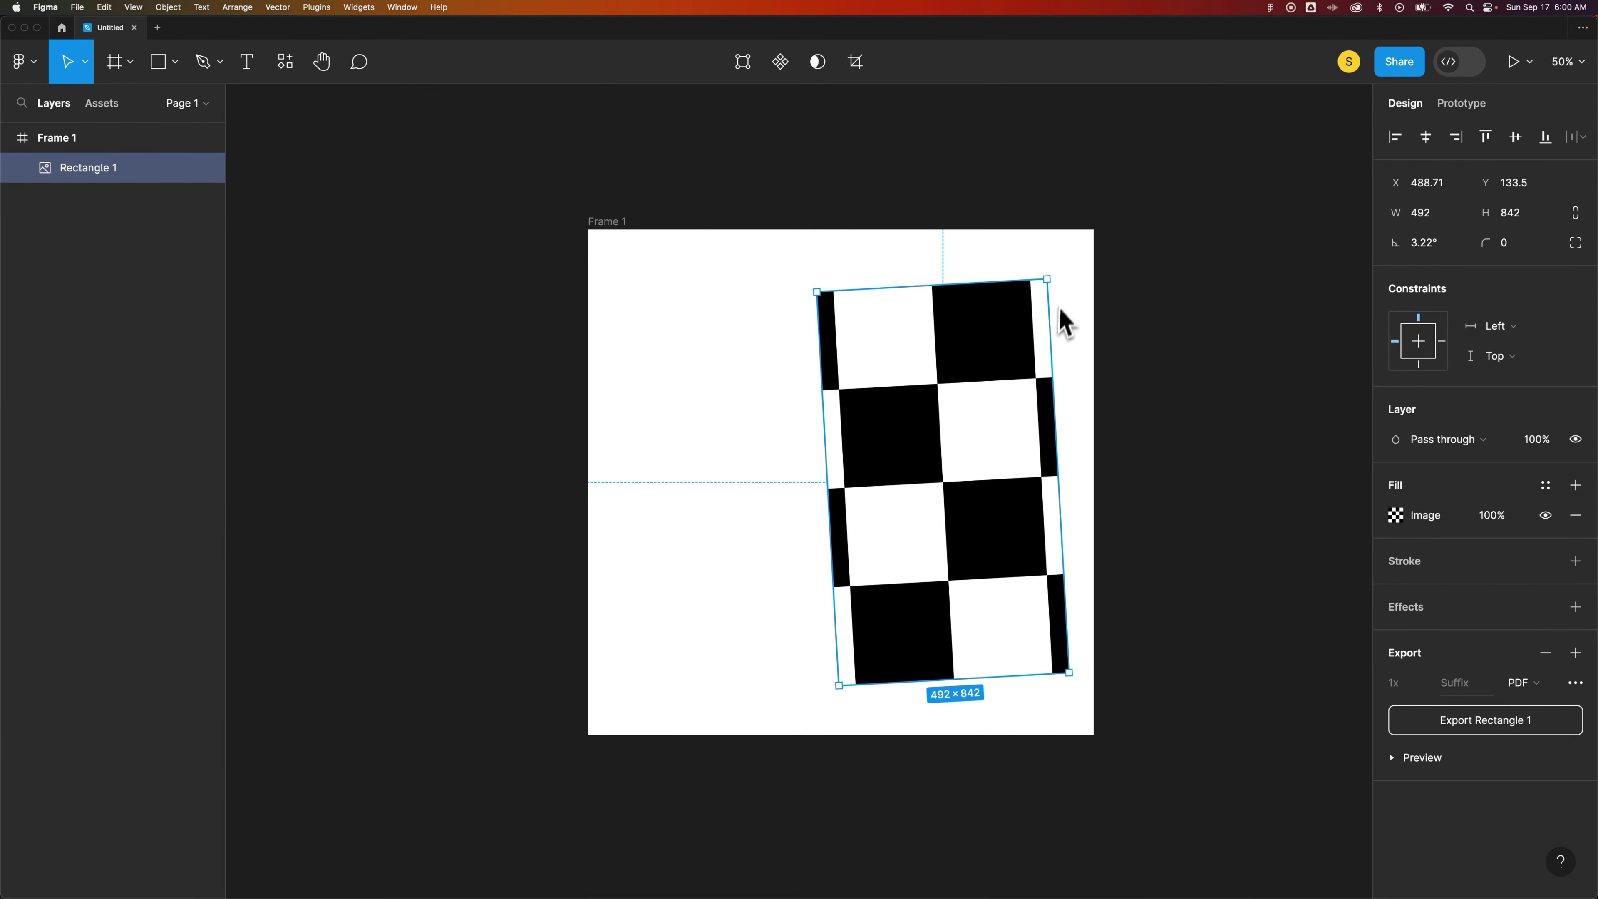
mouse_move(1058, 275)
mouse_down()
mouse_move(1064, 291)
mouse_move(1060, 265)
mouse_up()
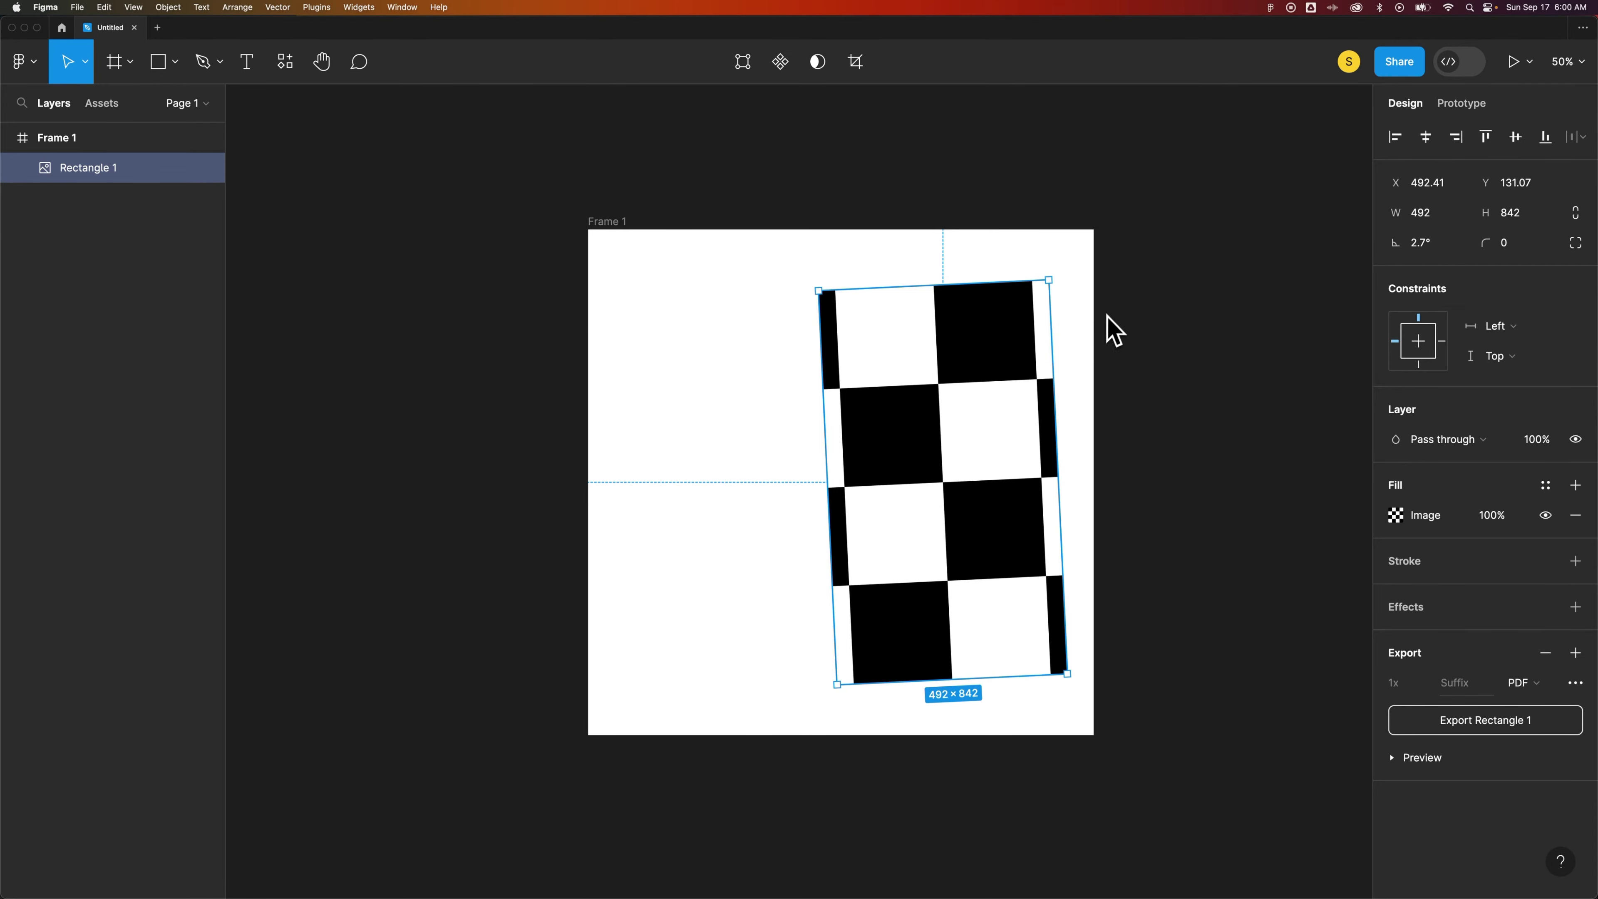
mouse_move(717, 890)
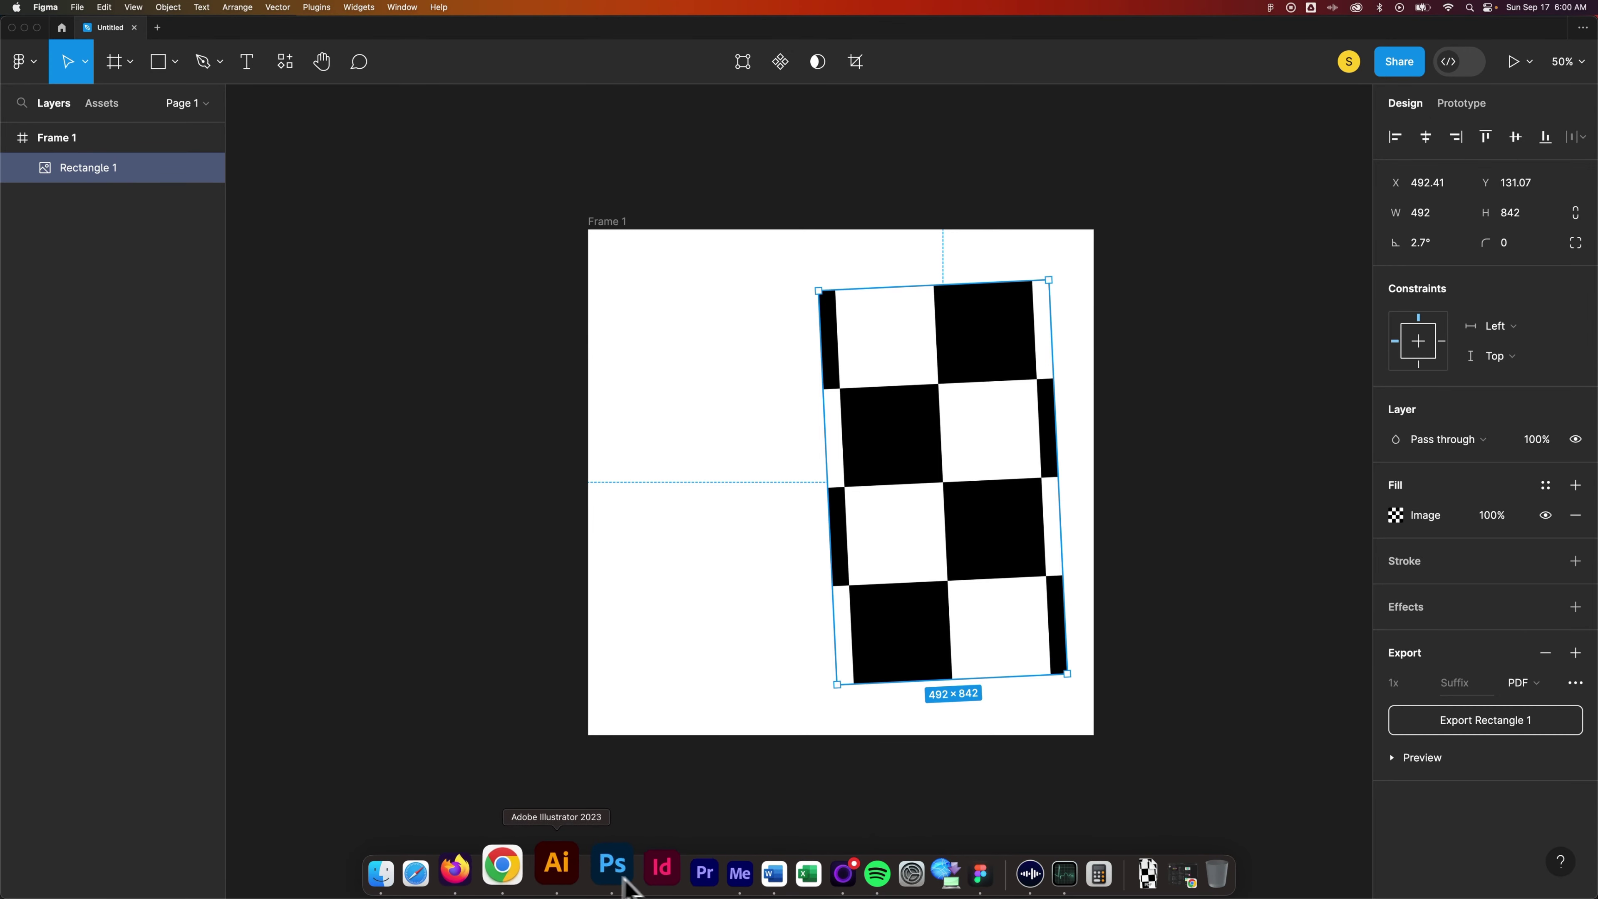
- Return to the Canva Instagram post and select the sky-and-green-hills frame
click(524, 868)
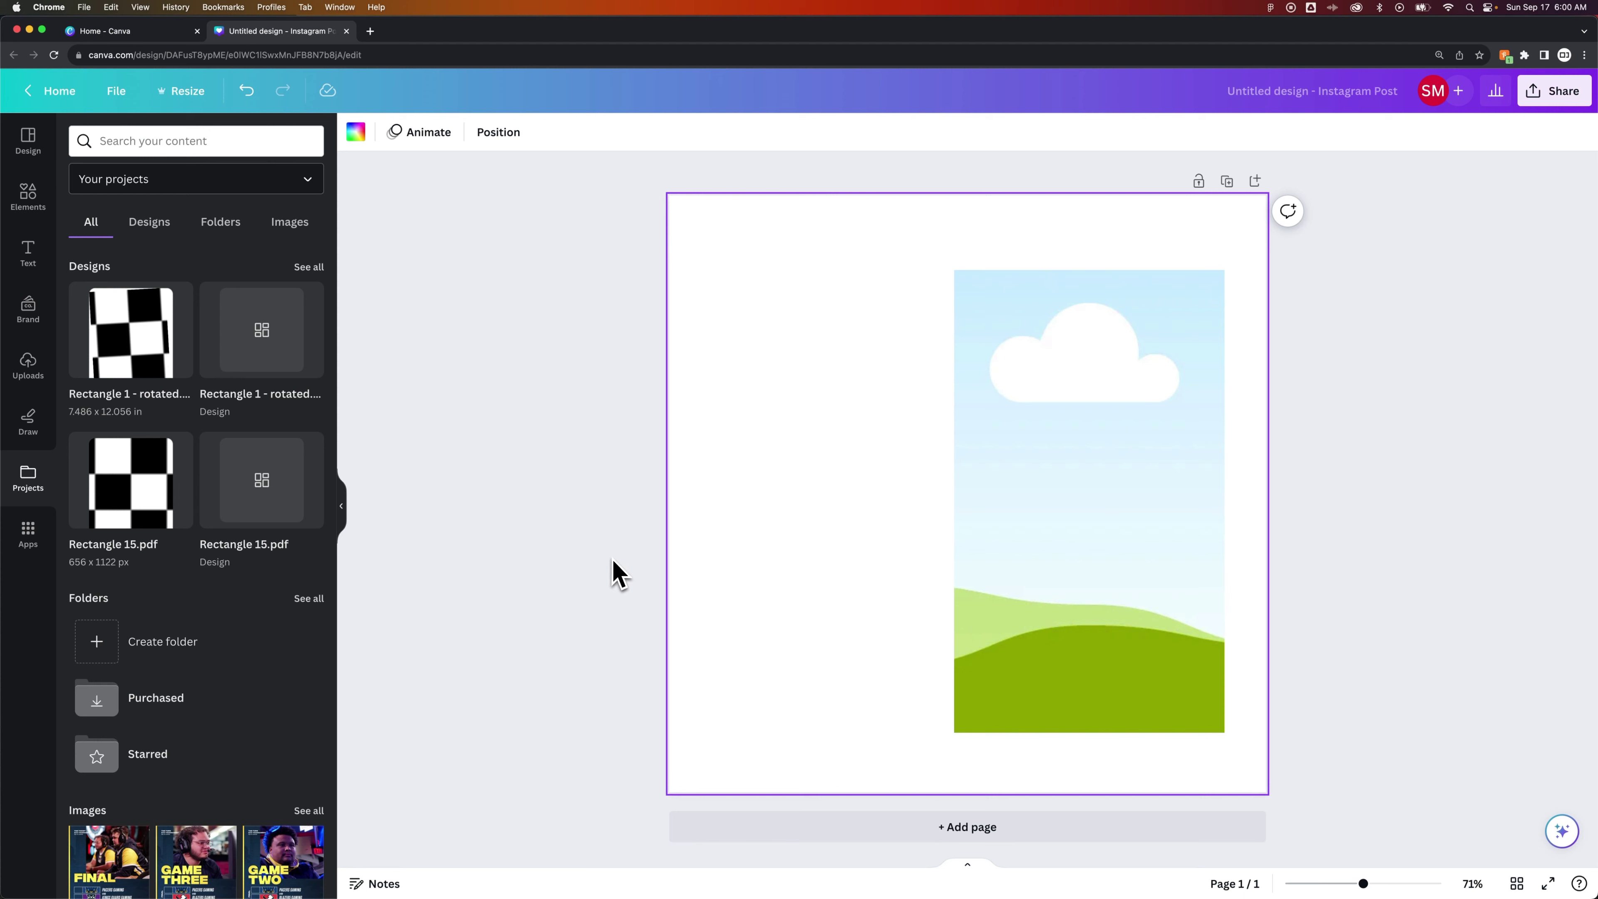
click(618, 574)
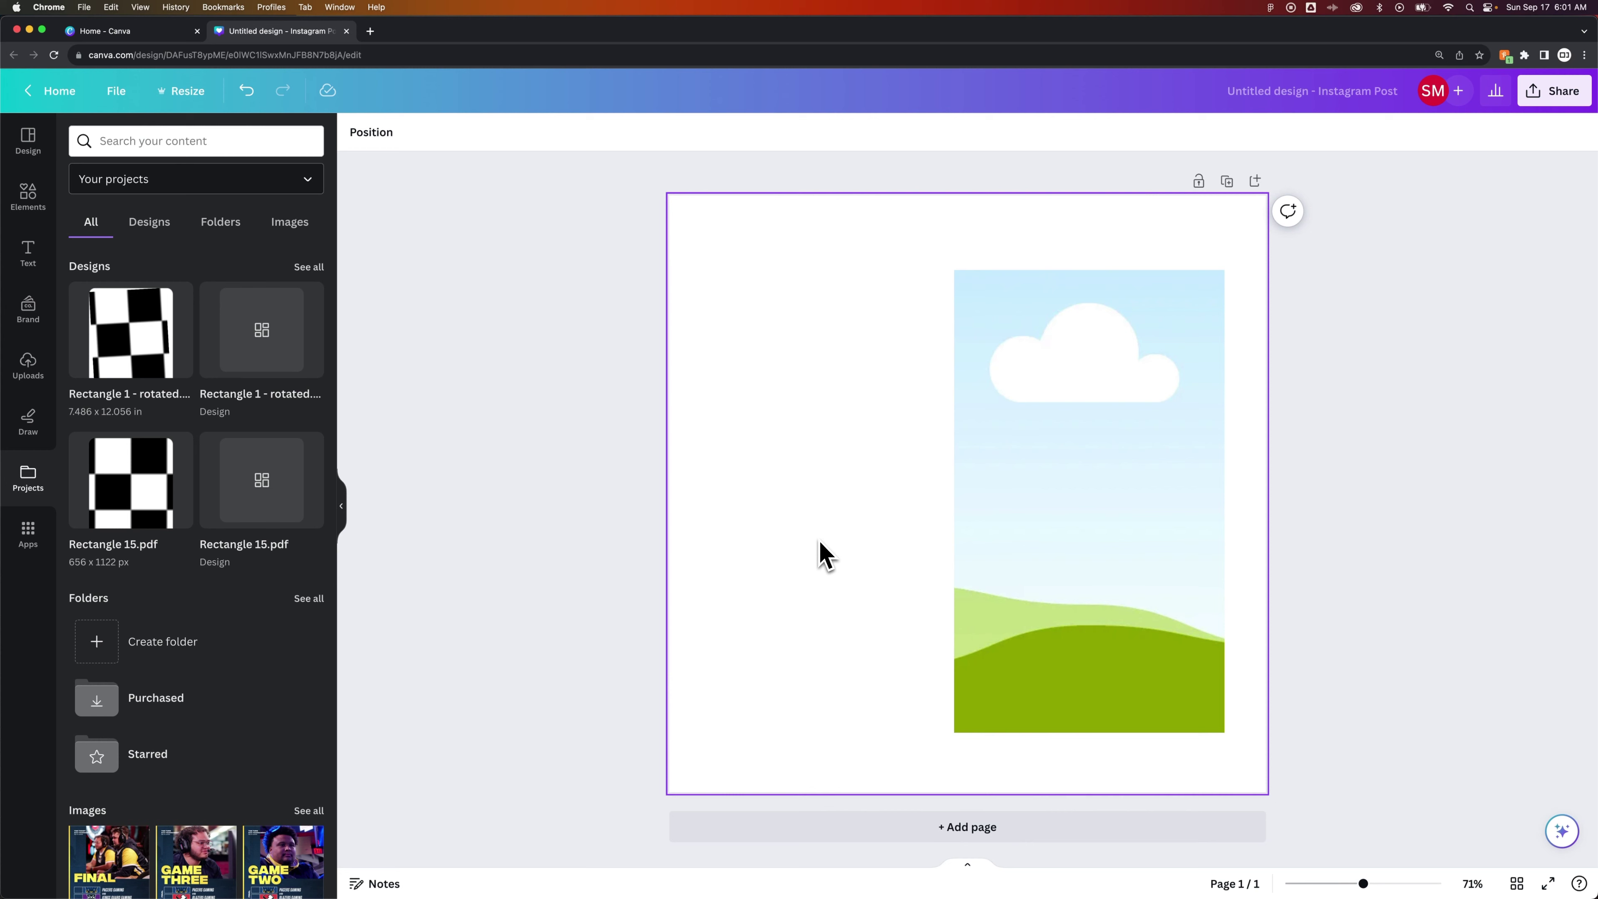
click(1090, 469)
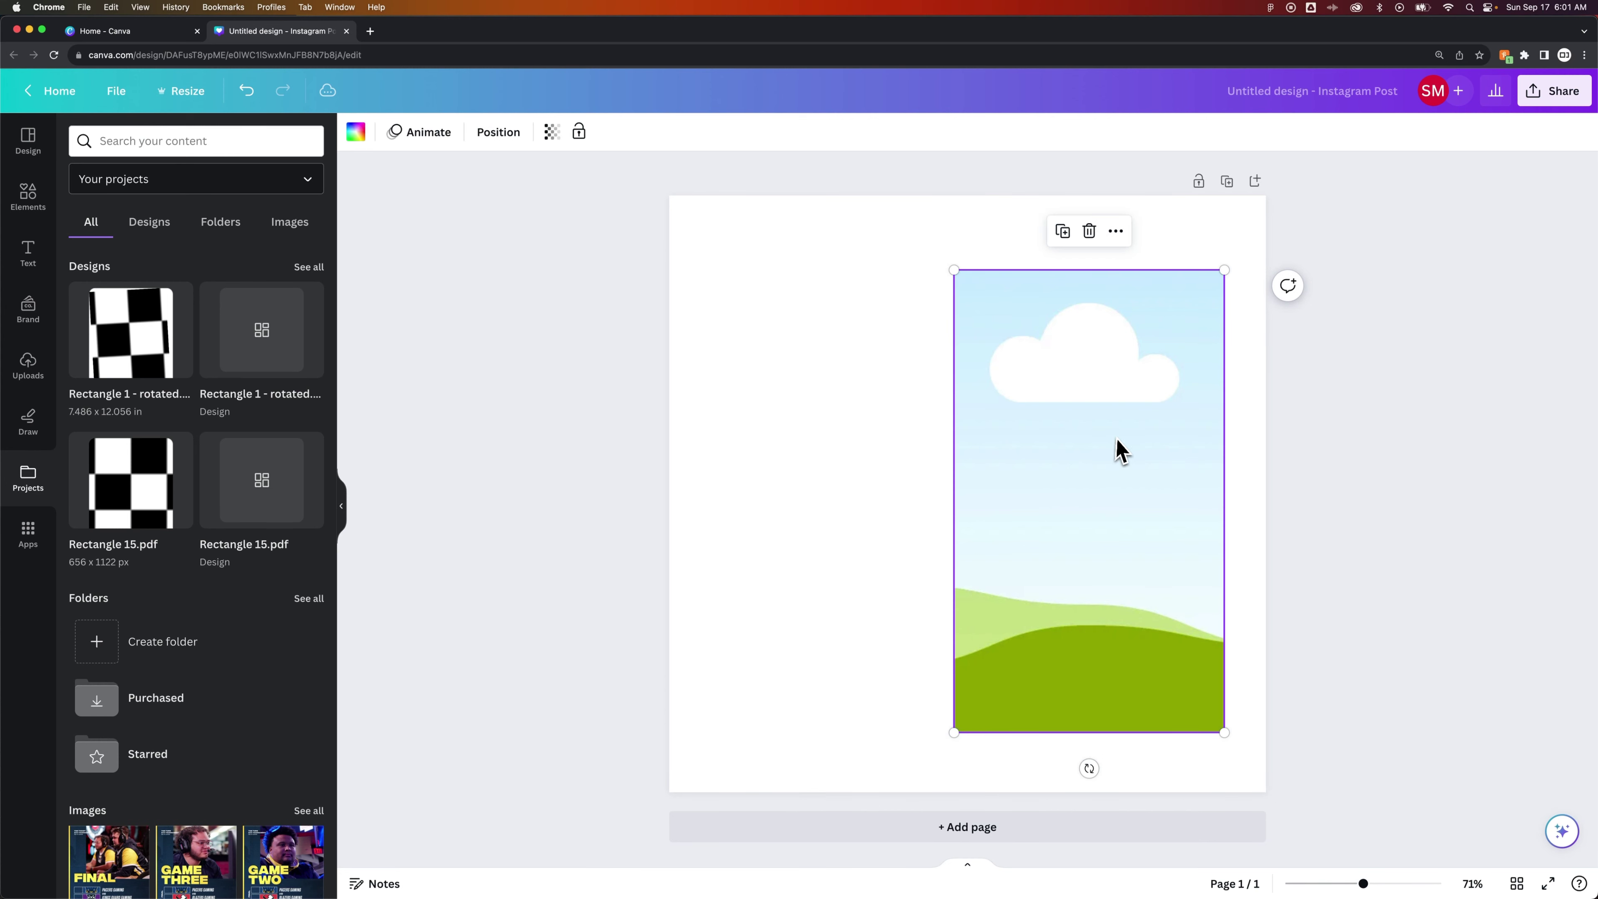